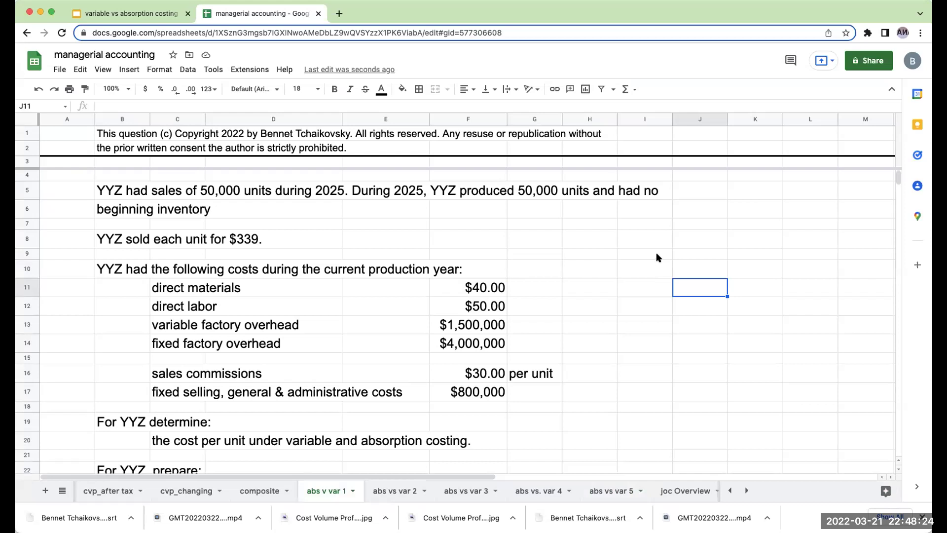
- Enter the label "sales" in I10 and "less: variable costs" in I11
{"action": "left_click", "coordinate": [657, 269]}
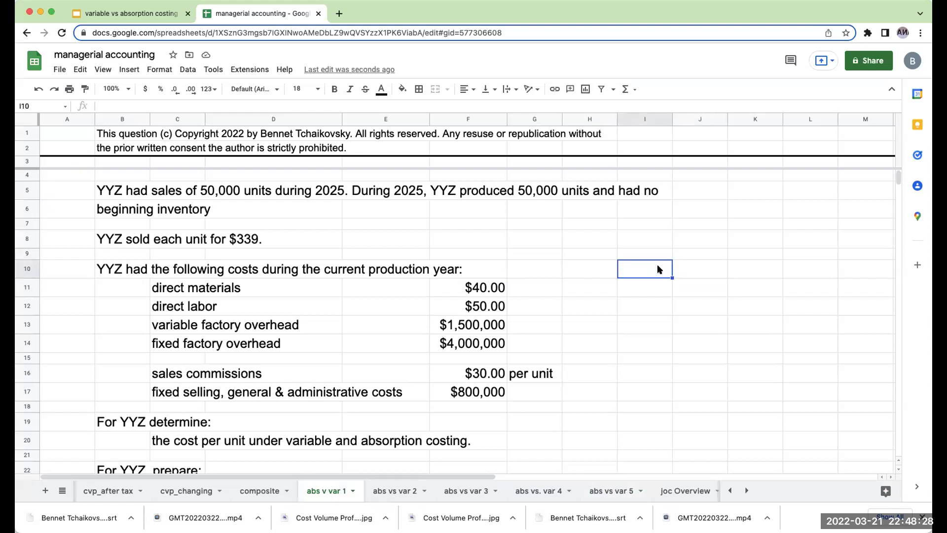
{"action": "type", "text": "sales:"}
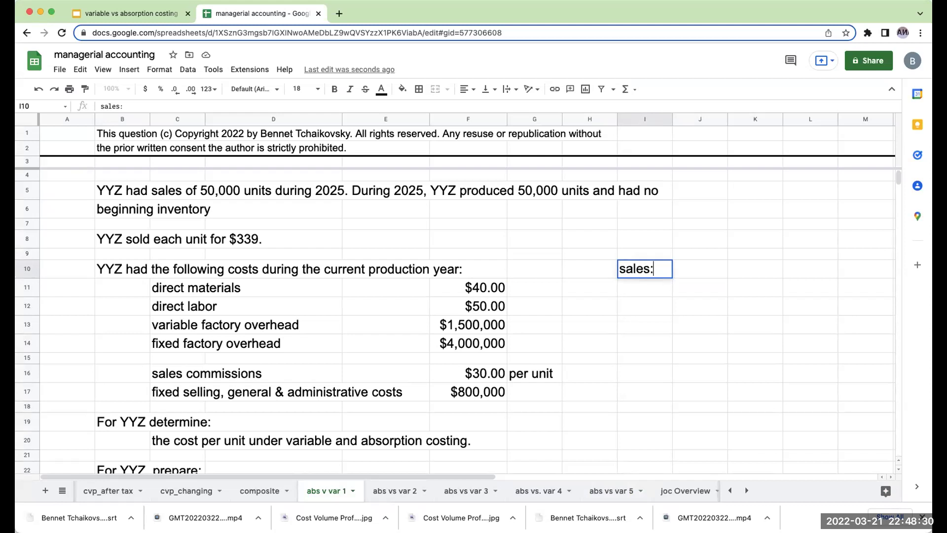
{"action": "key", "text": "BackSpace"}
{"action": "key", "text": "Return"}
{"action": "type", "text": "less: v"}
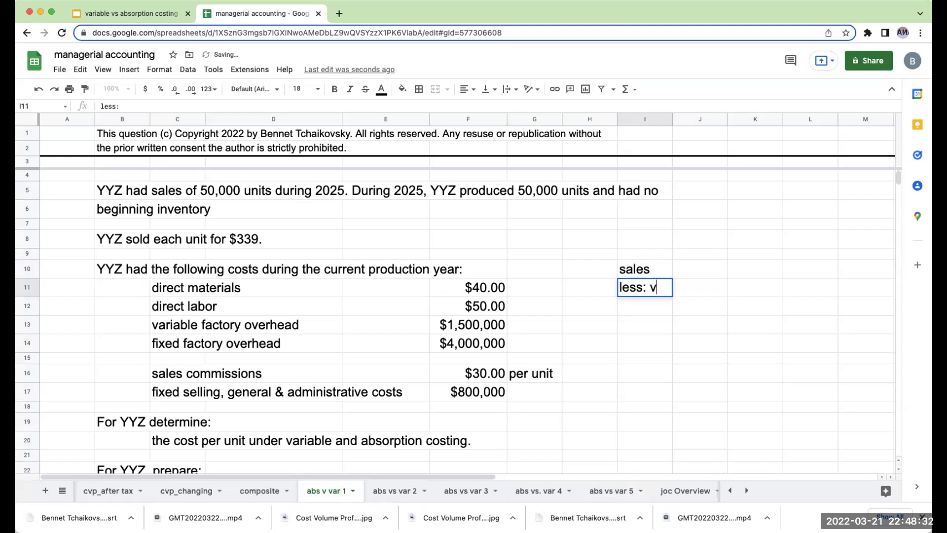
{"action": "type", "text": "ariable costs"}
{"action": "key", "text": "Return"}
{"action": "key", "text": "Down"}
{"action": "type", "text": "total var"}
{"action": "key", "text": "BackSpace"}
{"action": "key", "text": "BackSpace"}
{"action": "key", "text": "BackSpace"}
{"action": "key", "text": "BackSpace"}
{"action": "key", "text": "BackSpace"}
{"action": "key", "text": "BackSpace"}
{"action": "key", "text": "BackSpace"}
{"action": "key", "text": "BackSpace"}
{"action": "key", "text": "BackSpace"}
- Enter the label "total variable costs" in I14, leaving the rows between for the individual cost lines
{"action": "key", "text": "Return"}
{"action": "type", "text": "total varialbe"}
{"action": "key", "text": "BackSpace"}
{"action": "key", "text": "BackSpace"}
{"action": "key", "text": "BackSpace"}
{"action": "key", "text": "BackSpace"}
{"action": "type", "text": "able cost"}
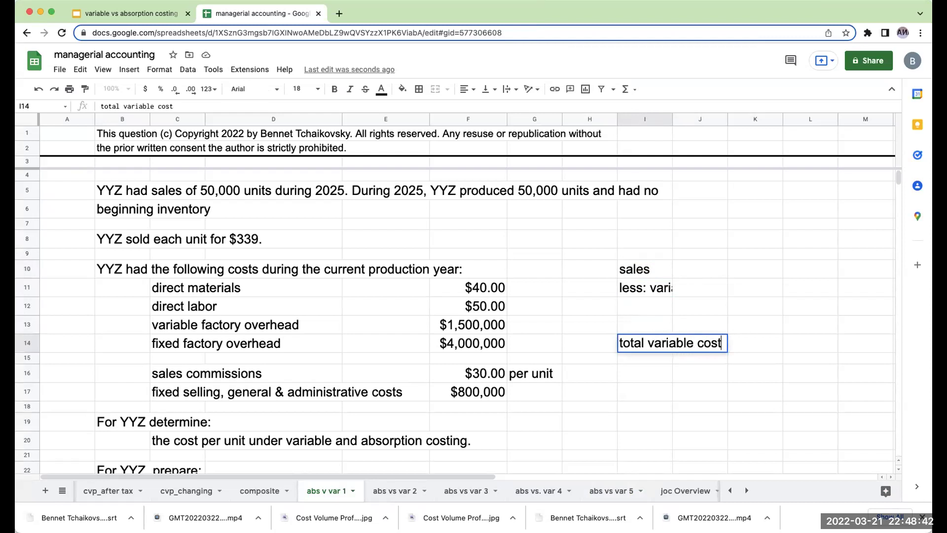
{"action": "type", "text": "s"}
{"action": "key", "text": "Return"}
- Enter the label "contribution margin" in I15, directly below the total variable costs line
{"action": "type", "text": "contribution "}
{"action": "type", "text": "con"}
{"action": "key", "text": "BackSpace"}
{"action": "key", "text": "BackSpace"}
{"action": "key", "text": "BackSpace"}
{"action": "type", "text": "margin"}
{"action": "key", "text": "Return"}
- Enter the label "less: fixed costs" in I16 and "net income - variable costing" in I19
{"action": "type", "text": "less: f"}
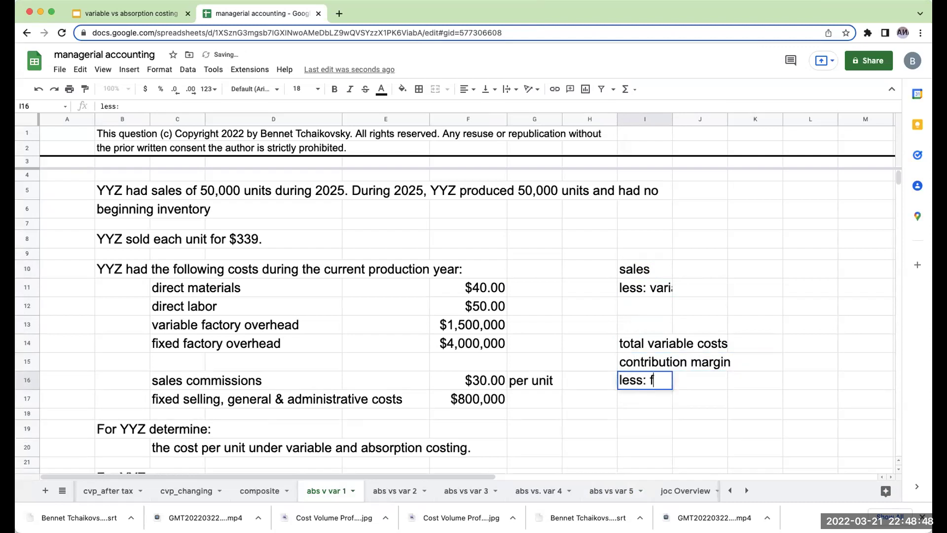
{"action": "type", "text": "ixed costs"}
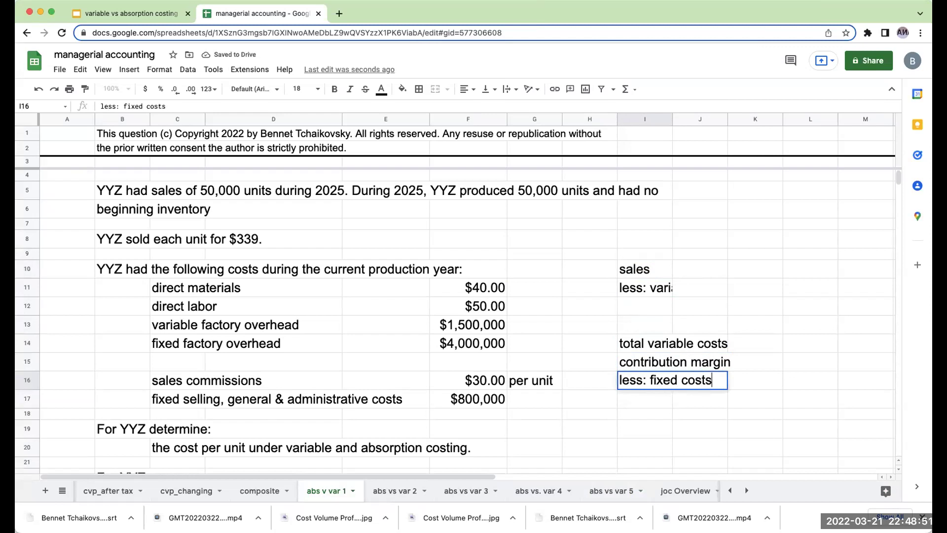
{"action": "key", "text": "Return"}
{"action": "key", "text": "Down"}
{"action": "key", "text": "Down"}
{"action": "type", "text": "net income - variable costing"}
{"action": "key", "text": "Return"}
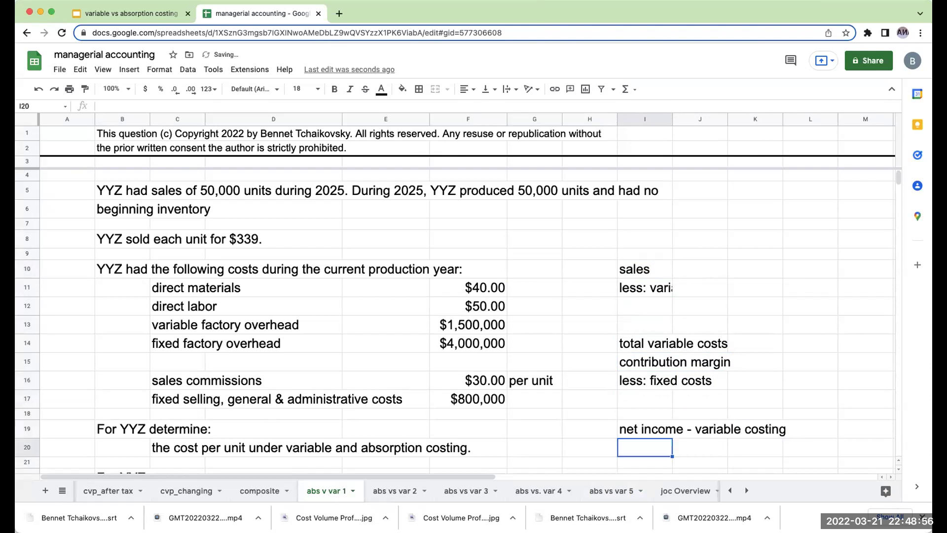
- Delete the values in the range J7:P20 beside the income statement labels
{"action": "left_click_drag", "start_coordinate": [715, 223], "coordinate": [895, 449]}
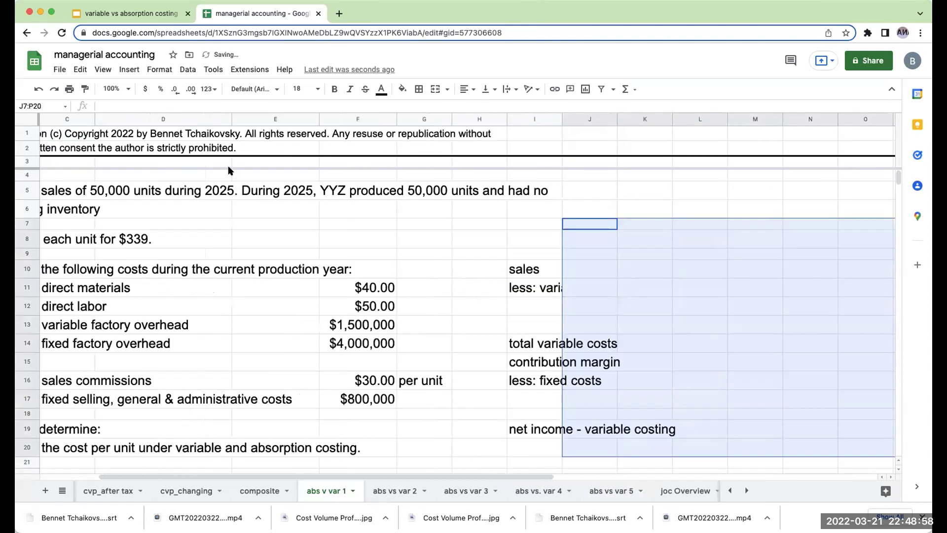
{"action": "left_click", "coordinate": [80, 69]}
{"action": "mouse_move", "coordinate": [101, 230]}
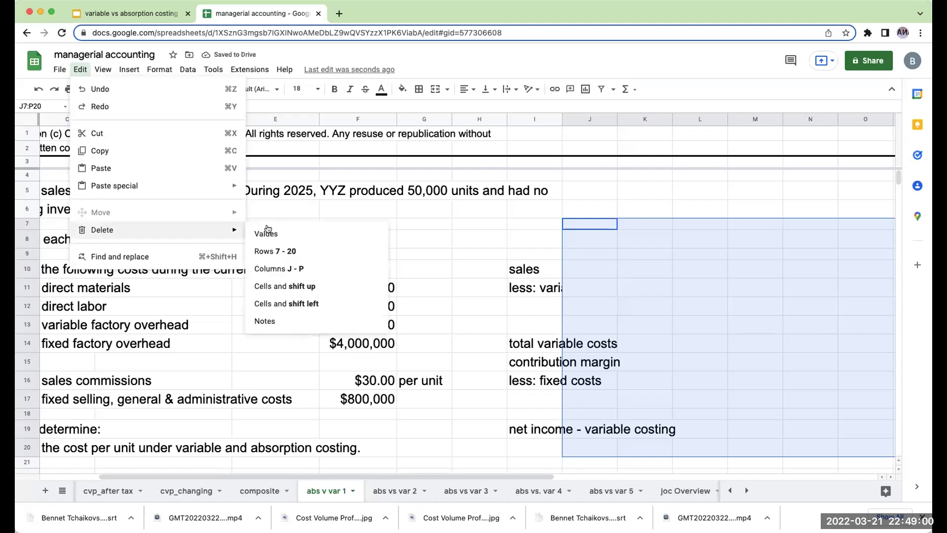
{"action": "left_click", "coordinate": [311, 233]}
- Add the column header "units" in K9 and enter 50000 in K10 on the sales row
{"action": "left_click", "coordinate": [592, 241]}
{"action": "left_click", "coordinate": [635, 257]}
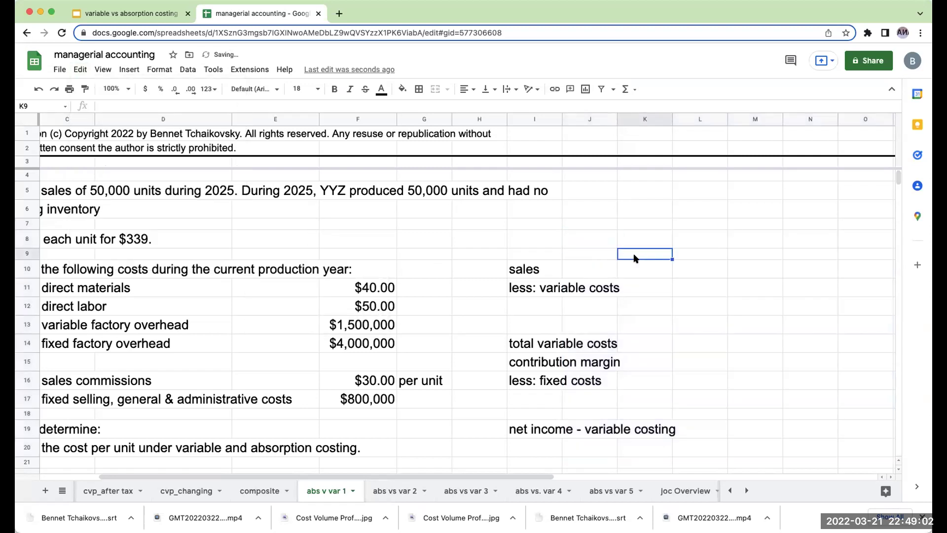
{"action": "type", "text": "units"}
{"action": "key", "text": "Return"}
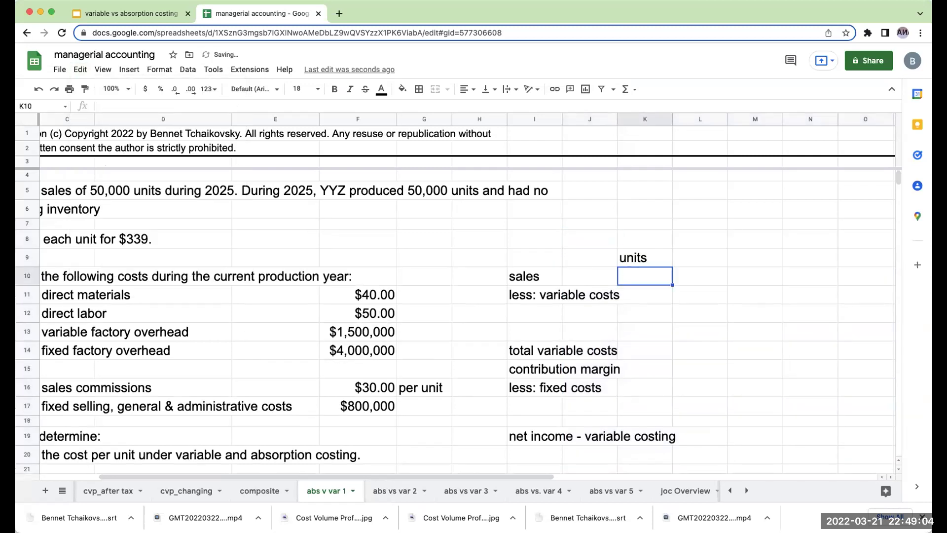
{"action": "type", "text": "50000"}
{"action": "key", "text": "Return"}
- Format the sales units in K10 as a number with a thousands separator and no decimal places
{"action": "left_click", "coordinate": [645, 275]}
{"action": "left_click", "coordinate": [207, 89]}
{"action": "left_click", "coordinate": [227, 152]}
{"action": "left_click", "coordinate": [173, 90]}
{"action": "left_click", "coordinate": [172, 90]}
- Add the column header "per unit" in L9 and set the font size of K6:O20 to 18
{"action": "left_click", "coordinate": [725, 255]}
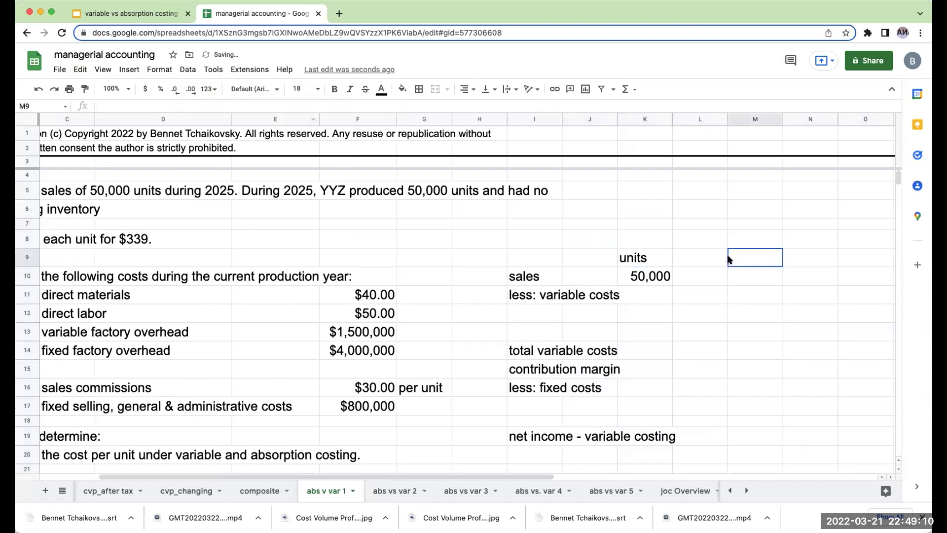
{"action": "type", "text": "per unit"}
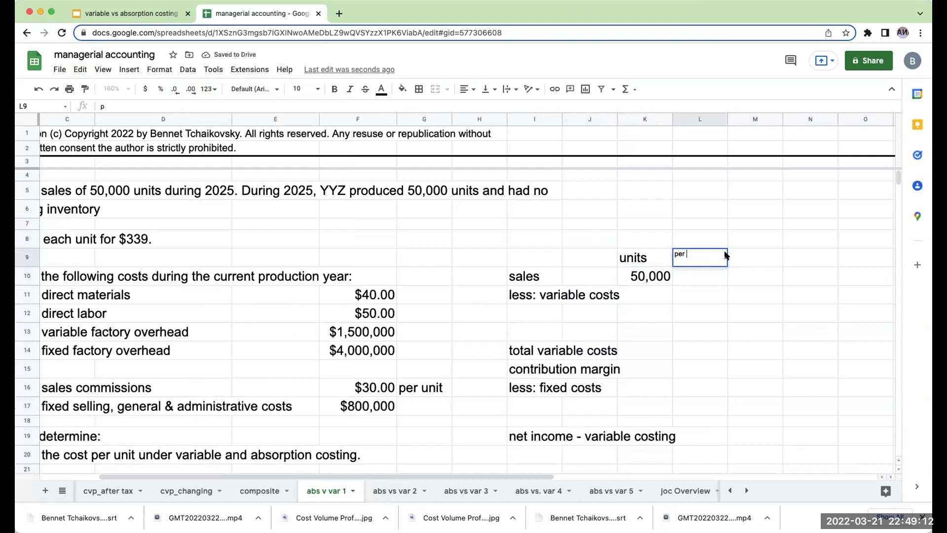
{"action": "key", "text": "Return"}
{"action": "left_click_drag", "start_coordinate": [661, 210], "coordinate": [868, 456]}
{"action": "left_click", "coordinate": [301, 89]}
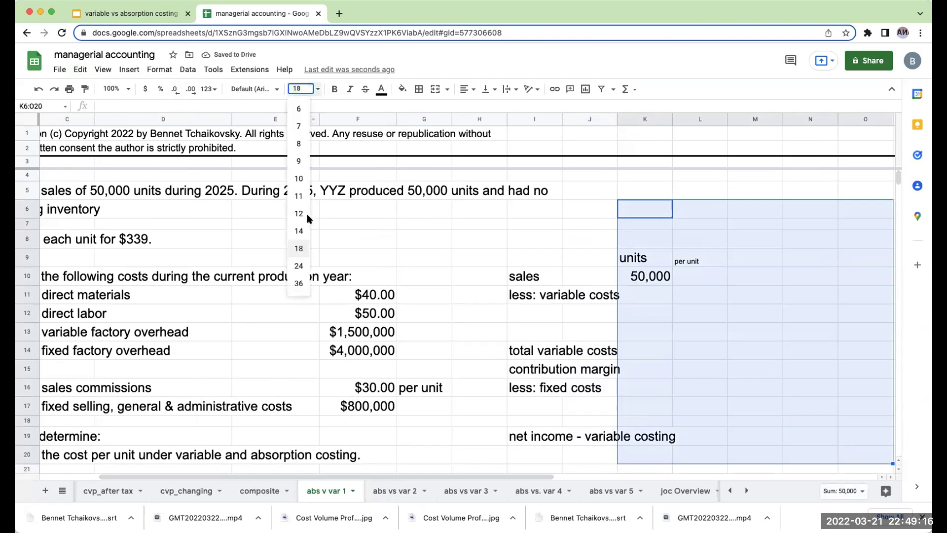
{"action": "left_click", "coordinate": [298, 248]}
- Enter 339 as the sales price per unit in L10 and format it as currency without decimals
{"action": "left_click", "coordinate": [677, 276]}
{"action": "type", "text": "339"}
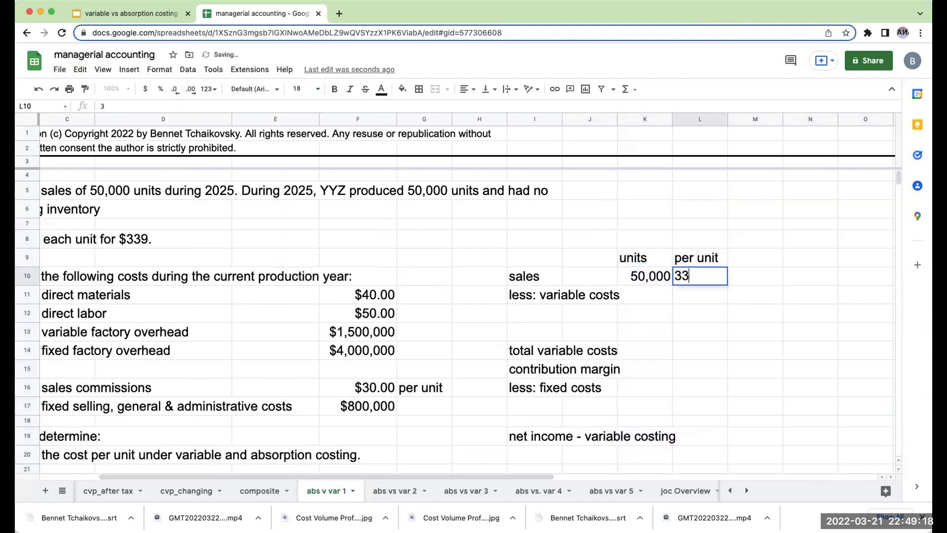
{"action": "left_click", "coordinate": [145, 89]}
{"action": "left_click", "coordinate": [174, 88]}
{"action": "left_click", "coordinate": [175, 89]}
- Add the column header "total" in N9
{"action": "left_click", "coordinate": [822, 279]}
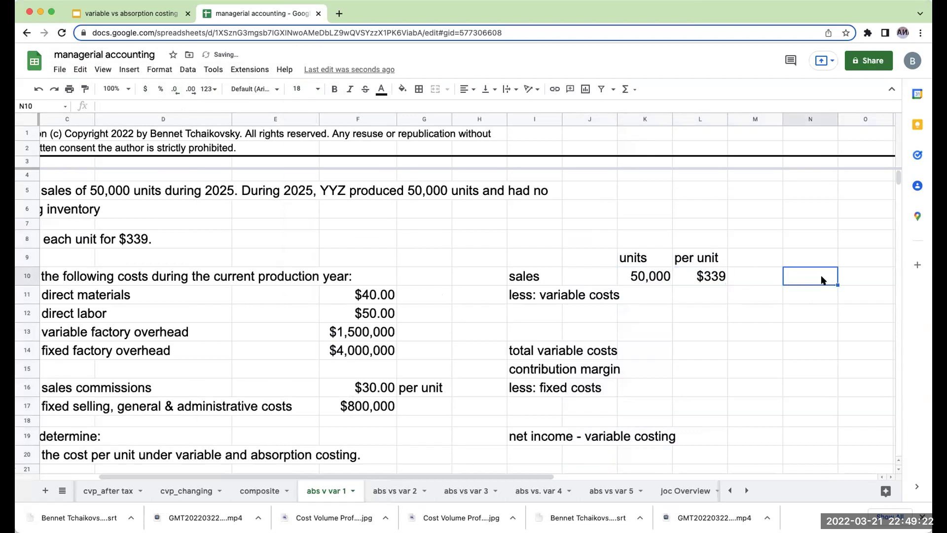
{"action": "key", "text": "Up"}
{"action": "type", "text": "total"}
{"action": "key", "text": "Return"}
- Calculate total sales in N10 by multiplying K10 by L10, and widen column N to fit the amount
{"action": "type", "text": "+"}
{"action": "key", "text": "Left"}
{"action": "key", "text": "Left"}
{"action": "key", "text": "Left"}
{"action": "type", "text": "*"}
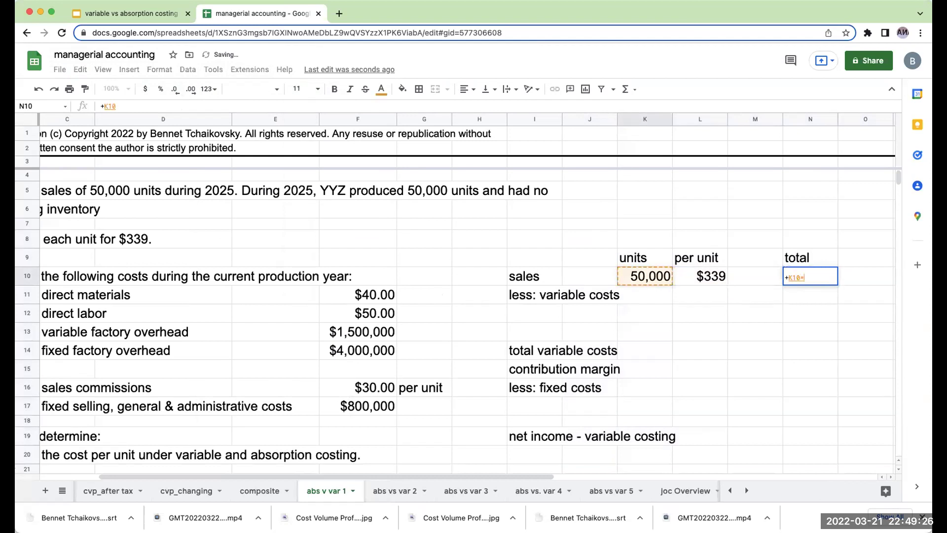
{"action": "key", "text": "Left"}
{"action": "key", "text": "Left"}
{"action": "key", "text": "Return"}
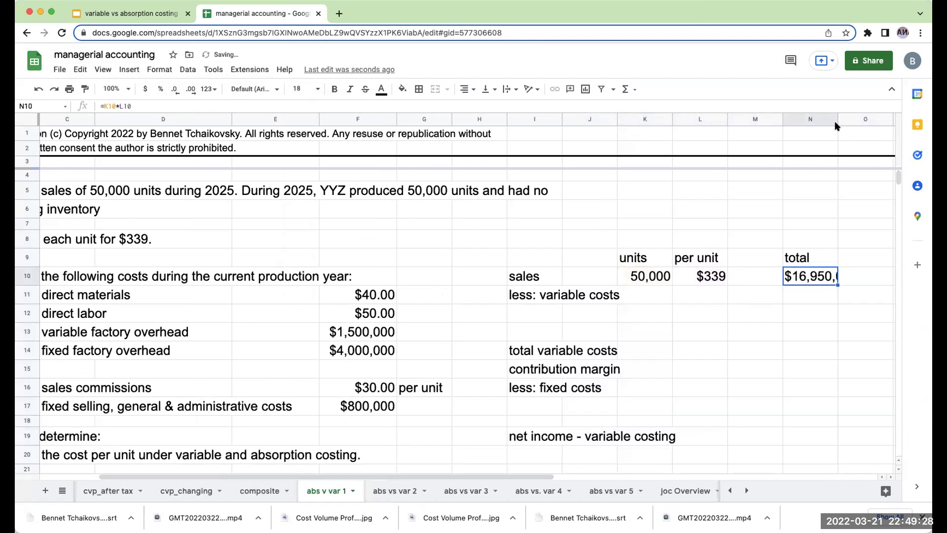
{"action": "left_click_drag", "start_coordinate": [837, 122], "coordinate": [876, 117]}
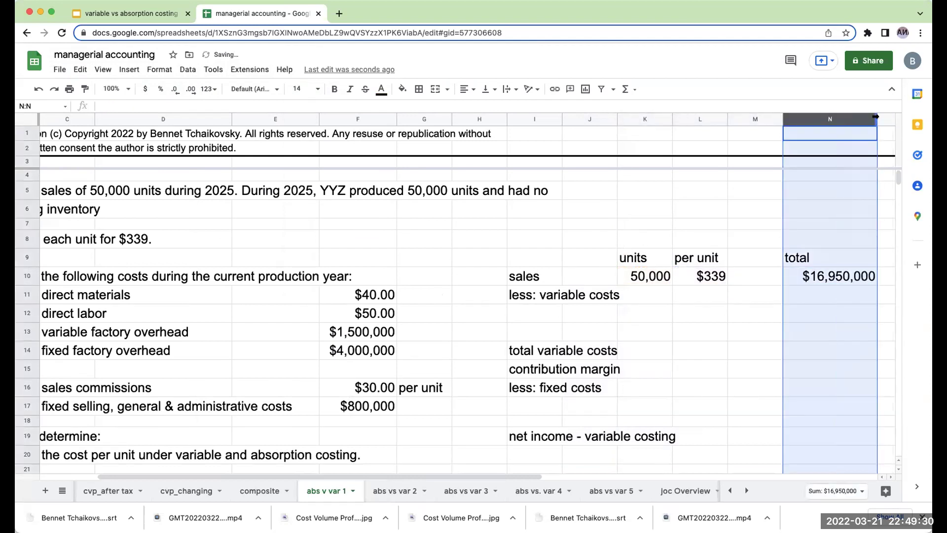
{"action": "left_click", "coordinate": [813, 280]}
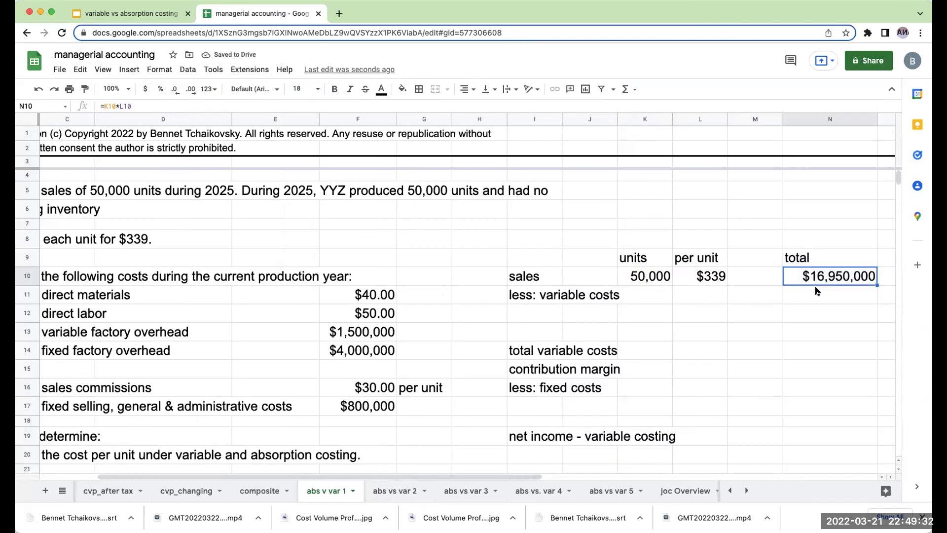
{"action": "left_click", "coordinate": [543, 313]}
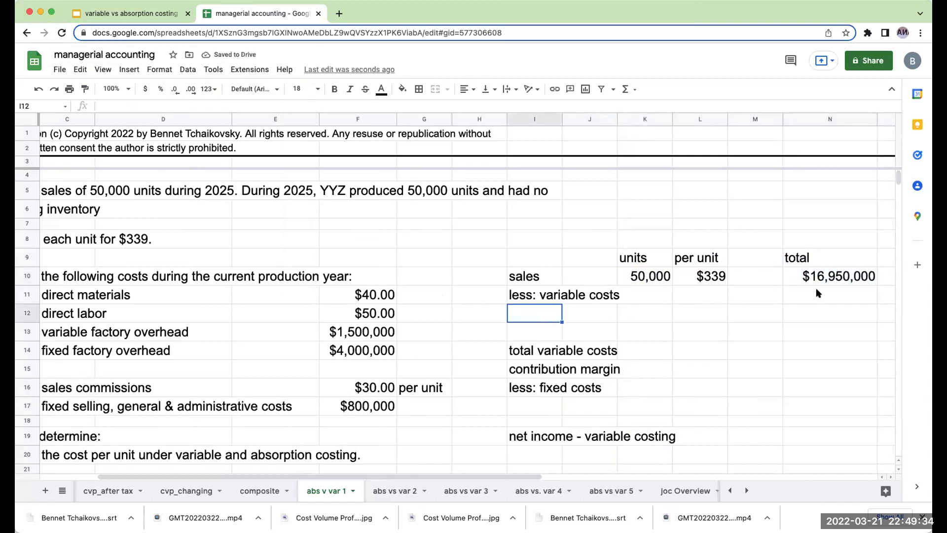
{"action": "left_click", "coordinate": [828, 281]}
{"action": "left_click", "coordinate": [660, 280]}
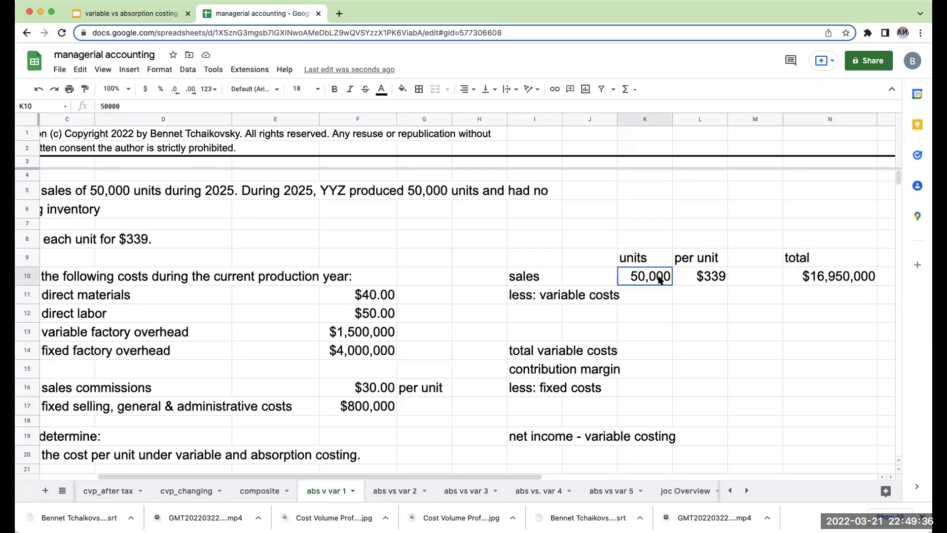
{"action": "left_click", "coordinate": [555, 314]}
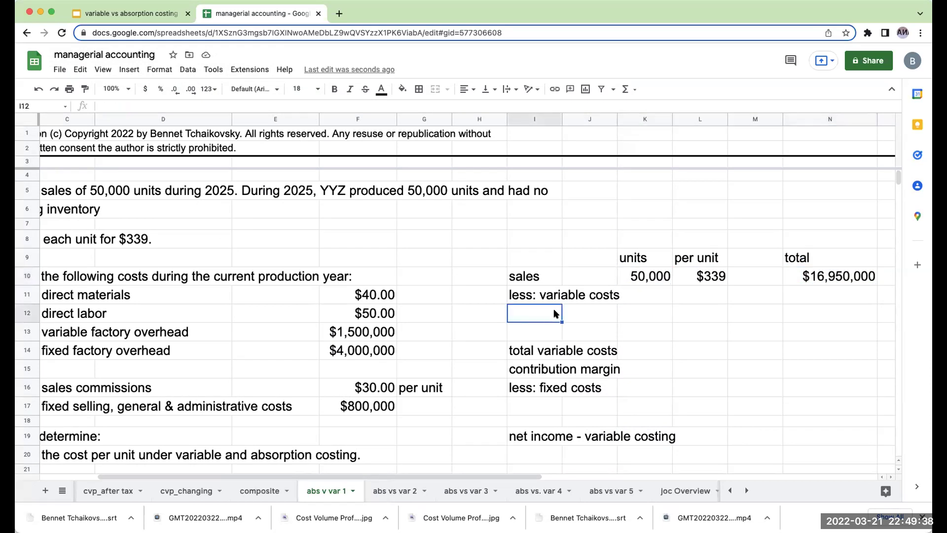
{"action": "left_click", "coordinate": [645, 313]}
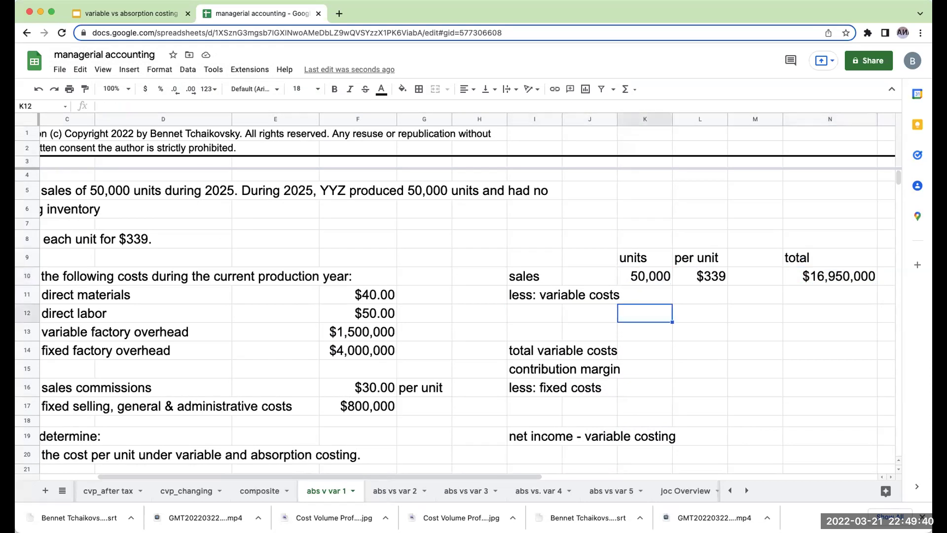
- Enter the label "variable cogs" in I12 and 50000 units for it in K12
{"action": "left_click", "coordinate": [534, 313]}
{"action": "type", "text": "variable cogs"}
{"action": "key", "text": "Return"}
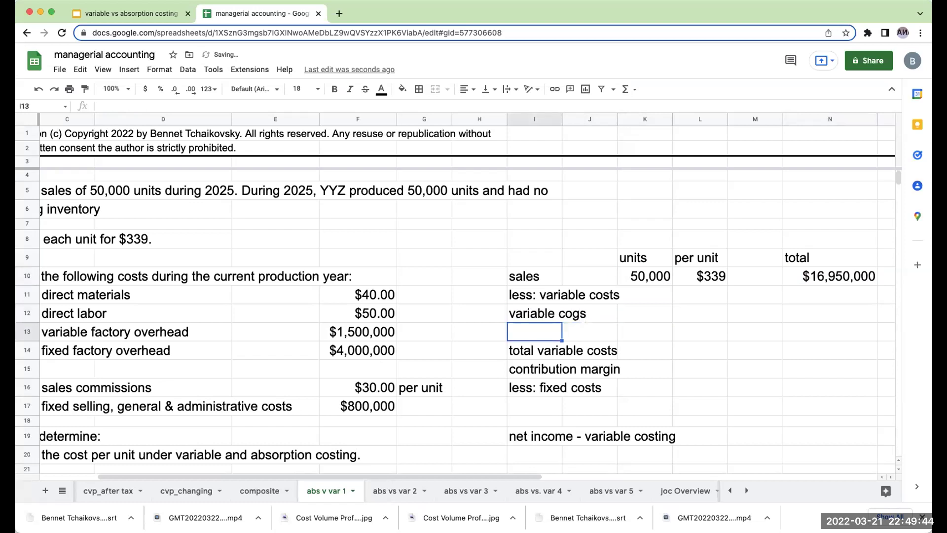
{"action": "left_click", "coordinate": [645, 313]}
{"action": "type", "text": "50000"}
{"action": "key", "text": "Return"}
- Format the variable cogs units in K12 as a number without decimal places
{"action": "left_click", "coordinate": [645, 313]}
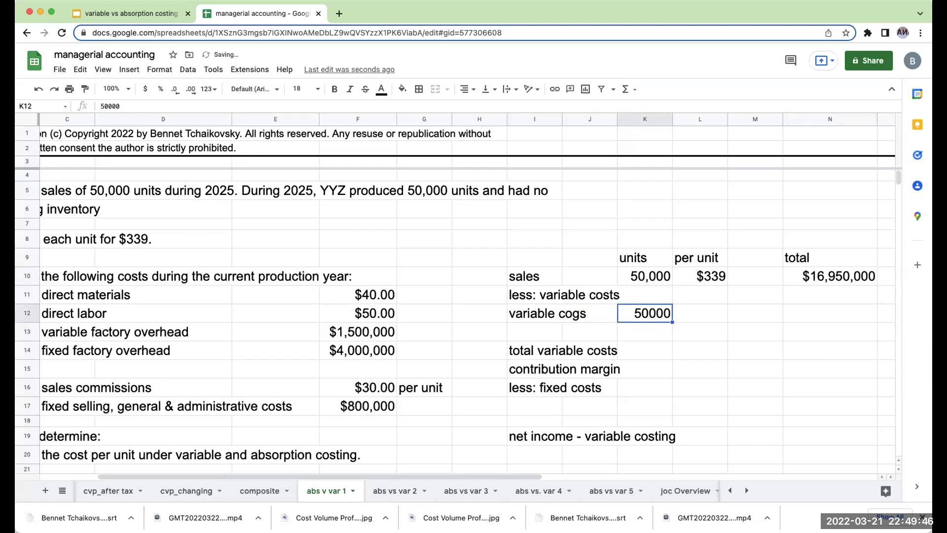
{"action": "left_click", "coordinate": [209, 89]}
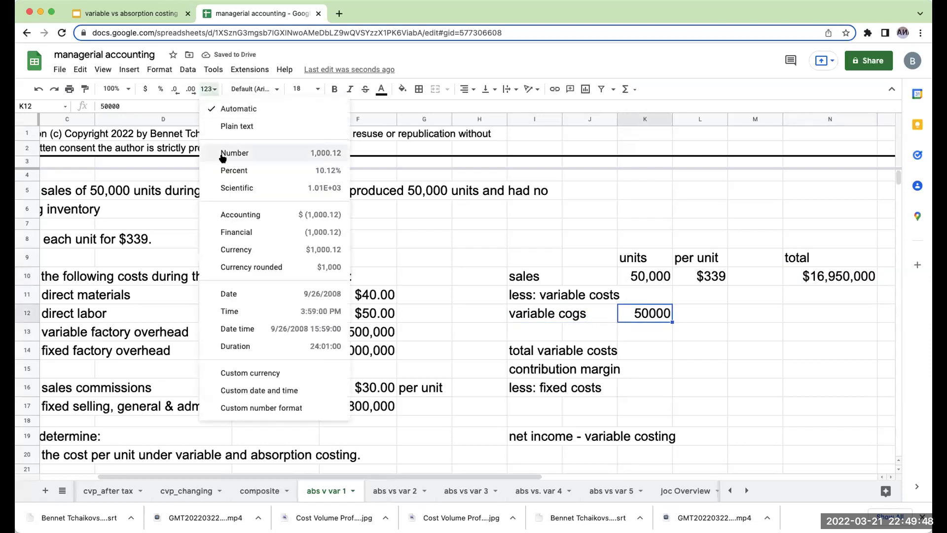
{"action": "left_click", "coordinate": [226, 153]}
{"action": "double_click", "coordinate": [171, 89]}
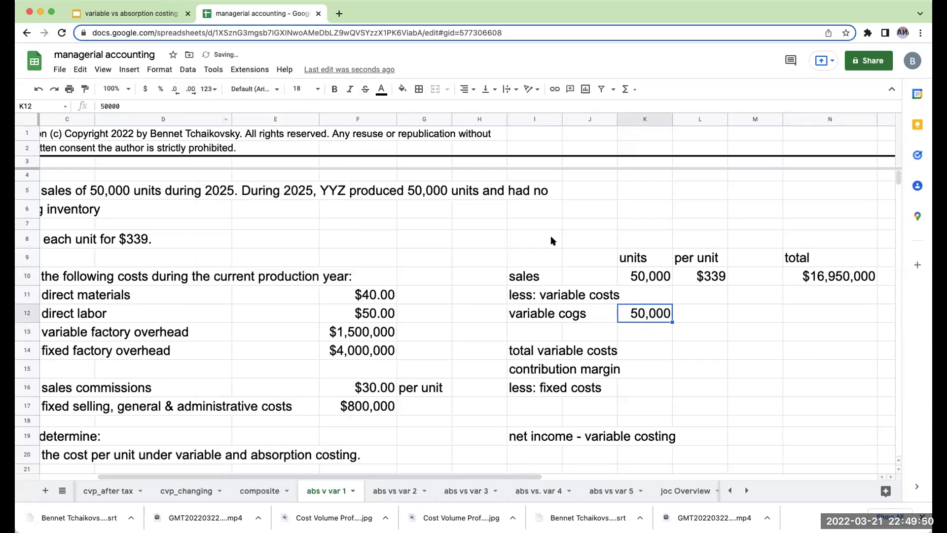
- Set the font size of the empty range D27:K39 below the question to 18
{"action": "left_click", "coordinate": [725, 310]}
{"action": "scroll", "coordinate": [485, 352], "scroll_direction": "down", "scroll_amount": 4}
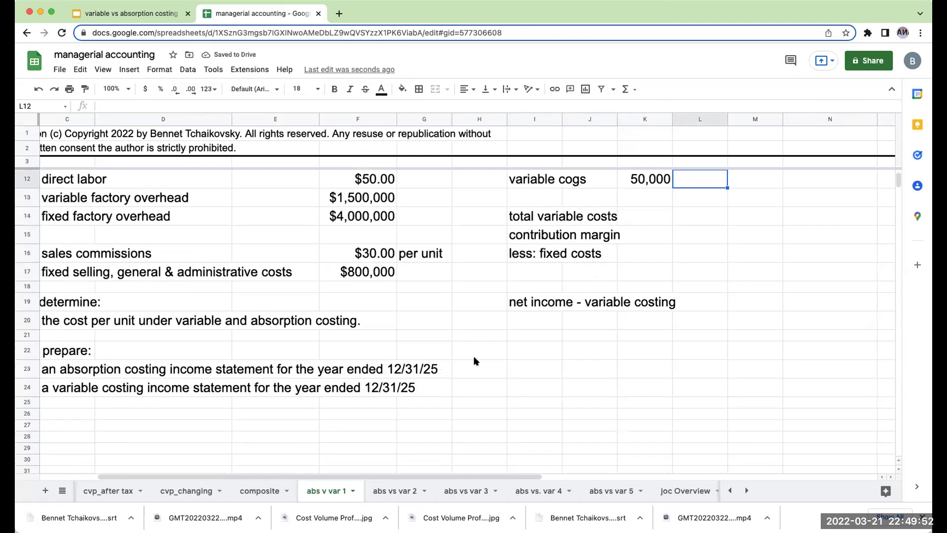
{"action": "left_click", "coordinate": [190, 425]}
{"action": "left_click_drag", "start_coordinate": [211, 423], "coordinate": [641, 486]}
{"action": "left_click", "coordinate": [301, 89]}
{"action": "left_click", "coordinate": [297, 247]}
{"action": "scroll", "coordinate": [280, 321], "scroll_direction": "up", "scroll_amount": 2}
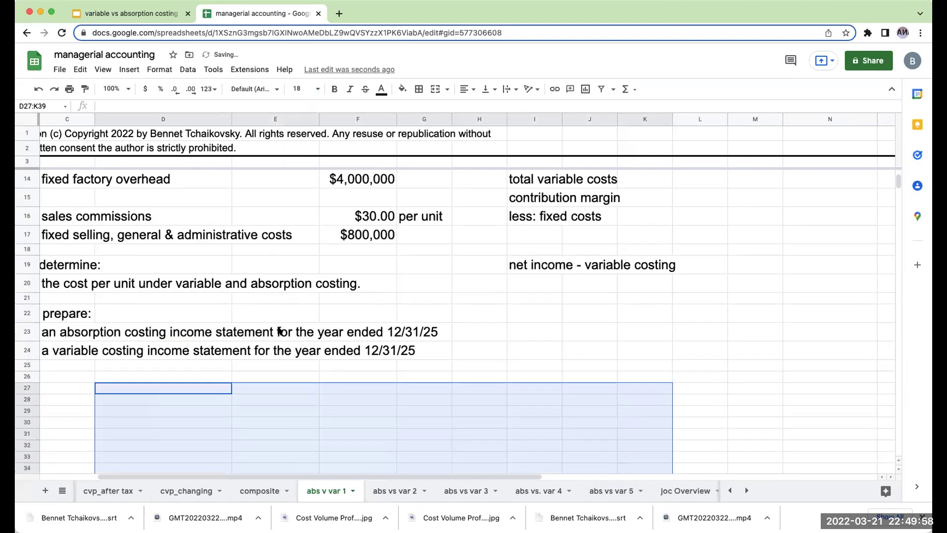
{"action": "scroll", "coordinate": [279, 326], "scroll_direction": "up", "scroll_amount": 1}
- Enter the heading "variable costing" in E27 for the cost per unit calculation
{"action": "left_click", "coordinate": [291, 409]}
{"action": "type", "text": "variable"}
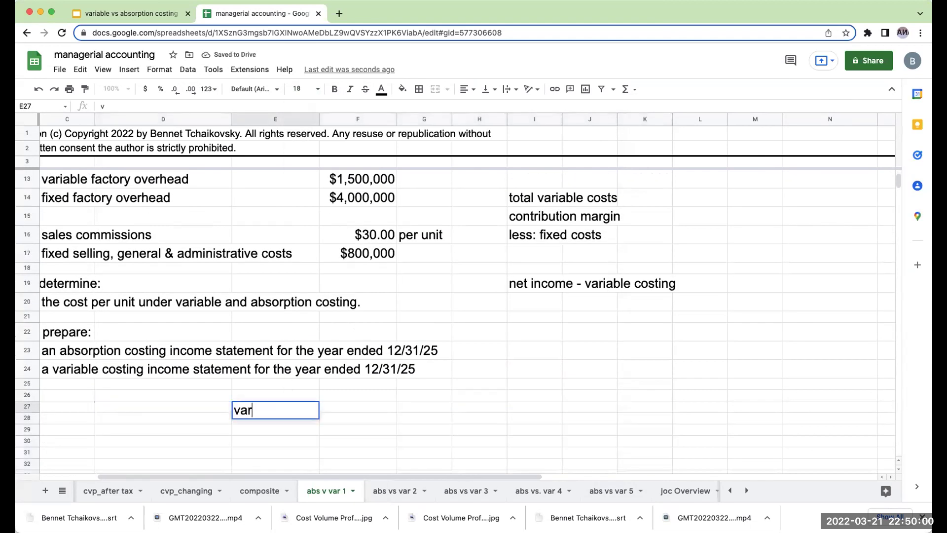
{"action": "key", "text": "BackSpace"}
{"action": "key", "text": "BackSpace"}
{"action": "key", "text": "BackSpace"}
{"action": "key", "text": "BackSpace"}
{"action": "type", "text": "able costing"}
{"action": "key", "text": "Return"}
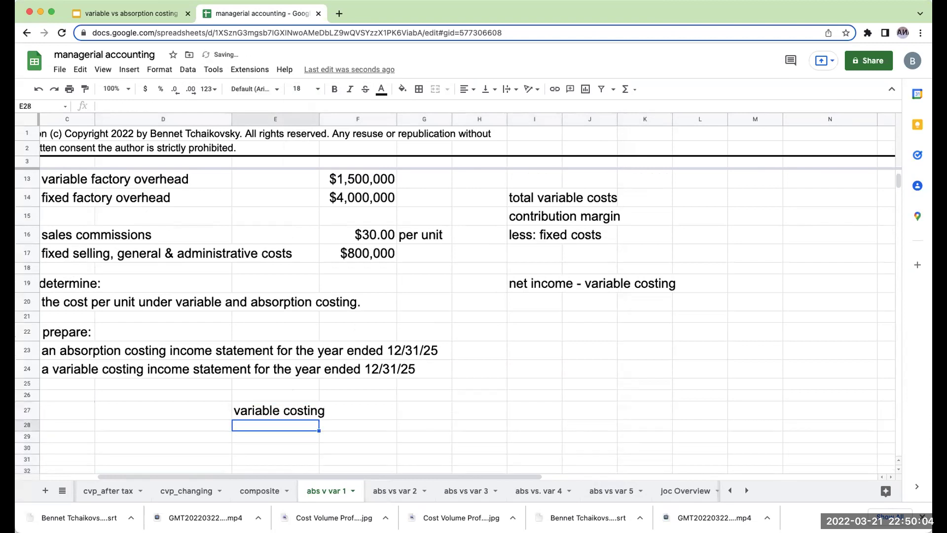
- Enter the cost row labels "dm" in D28 and "dl" in D29
{"action": "left_click", "coordinate": [162, 425]}
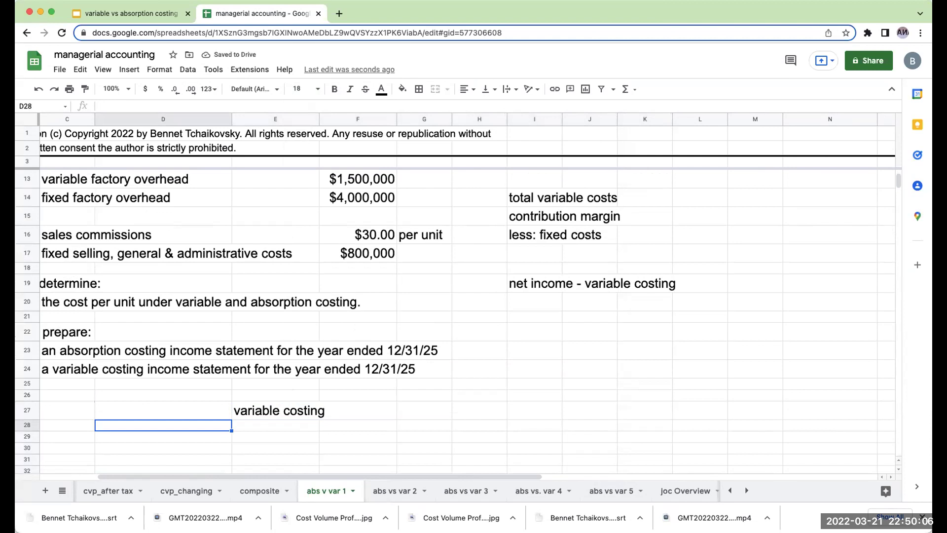
{"action": "type", "text": "dm"}
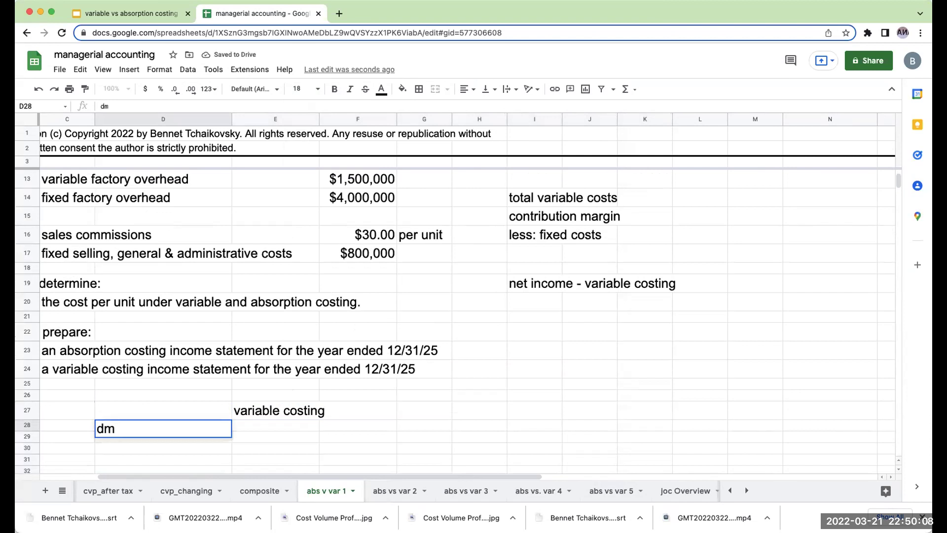
{"action": "key", "text": "Return"}
{"action": "type", "text": "dl"}
{"action": "key", "text": "Return"}
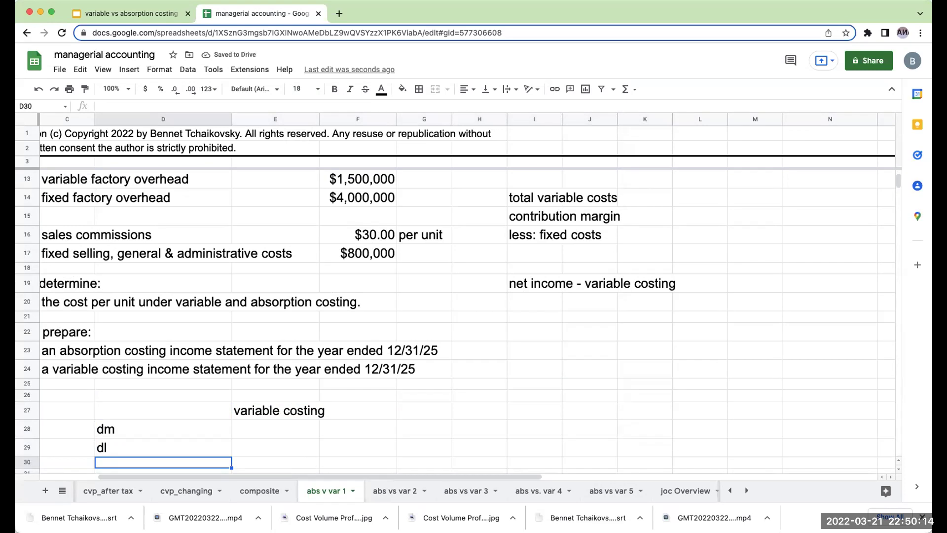
- Add the cost row label "voh" in D30 and the heading "per unit" in E26 above "variable costing" in E27
{"action": "type", "text": "voh"}
{"action": "key", "text": "Return"}
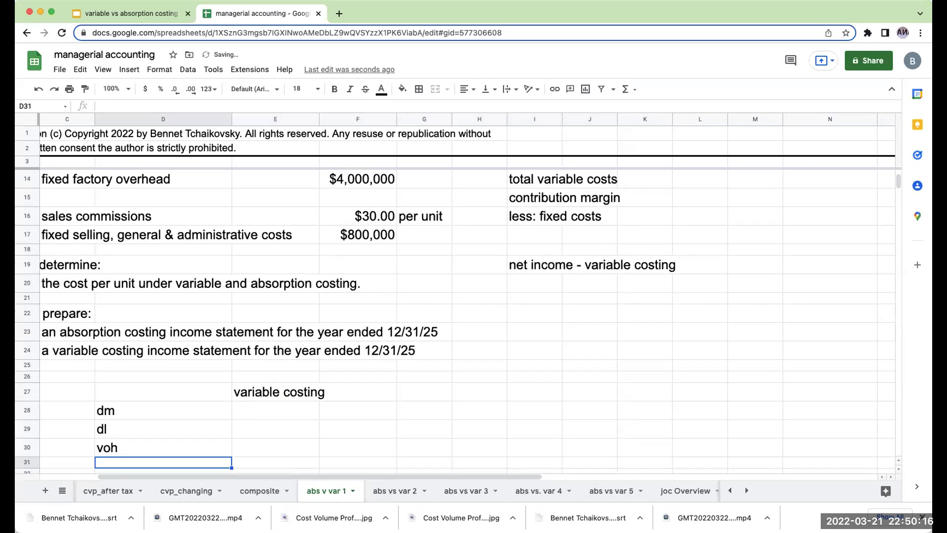
{"action": "key", "text": "Up"}
{"action": "key", "text": "Right"}
{"action": "key", "text": "Right"}
{"action": "left_click", "coordinate": [275, 410]}
{"action": "key", "text": "Up"}
{"action": "key", "text": "Up"}
{"action": "type", "text": "per unit"}
{"action": "key", "text": "Return"}
{"action": "type", "text": "variable costing"}
- Link the dm cost per unit in E28 to the direct materials amount in F11
{"action": "scroll", "coordinate": [651, 358], "scroll_direction": "up", "scroll_amount": 5}
{"action": "left_click", "coordinate": [649, 276]}
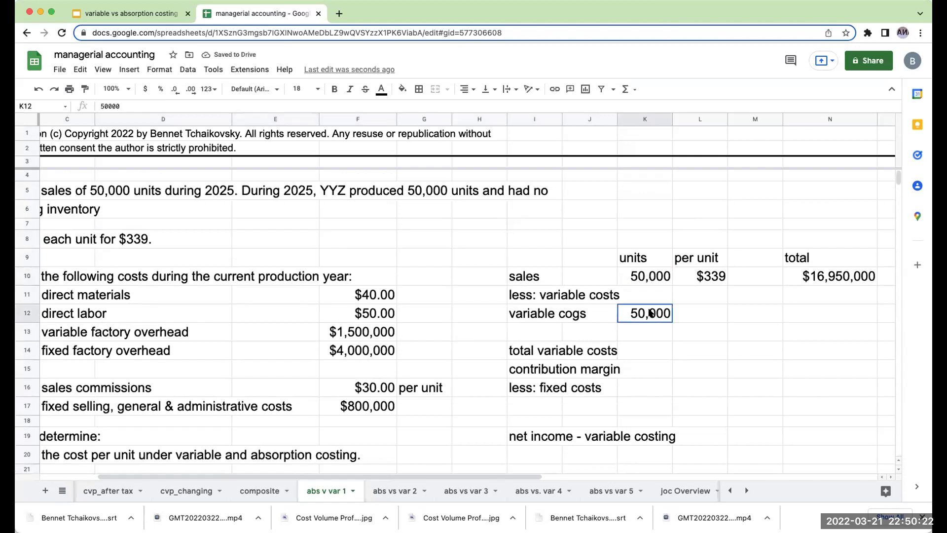
{"action": "left_click", "coordinate": [713, 274]}
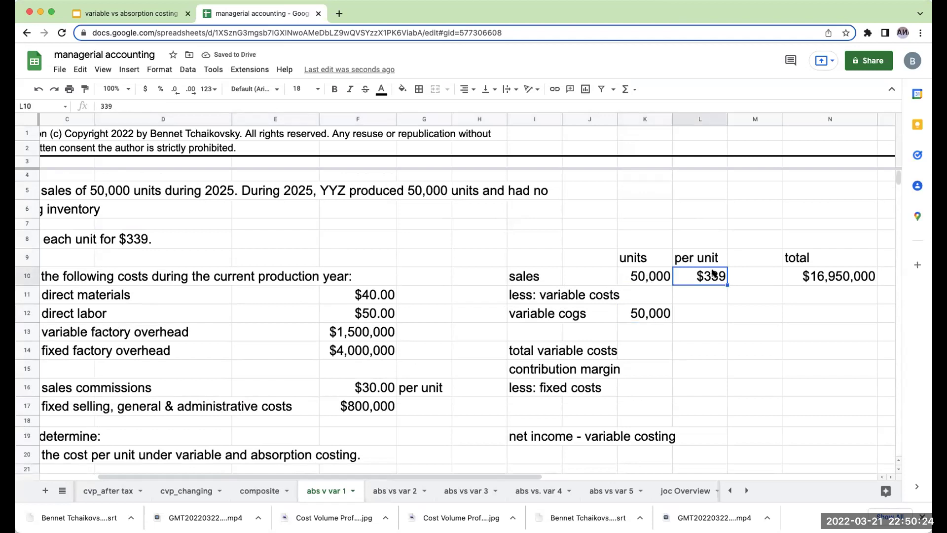
{"action": "scroll", "coordinate": [399, 358], "scroll_direction": "down", "scroll_amount": 4}
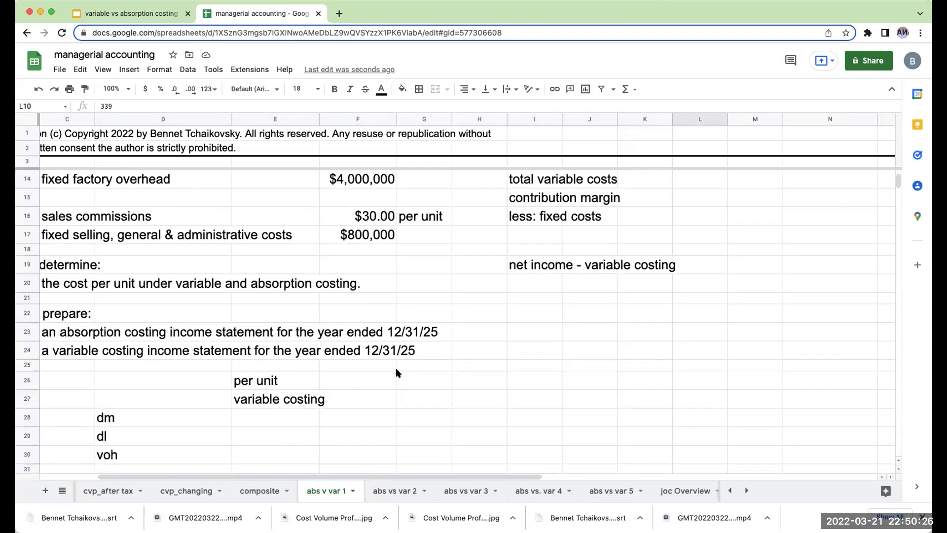
{"action": "left_click", "coordinate": [297, 375]}
{"action": "type", "text": "+"}
{"action": "scroll", "coordinate": [337, 354], "scroll_direction": "up", "scroll_amount": 4}
{"action": "left_click", "coordinate": [361, 265]}
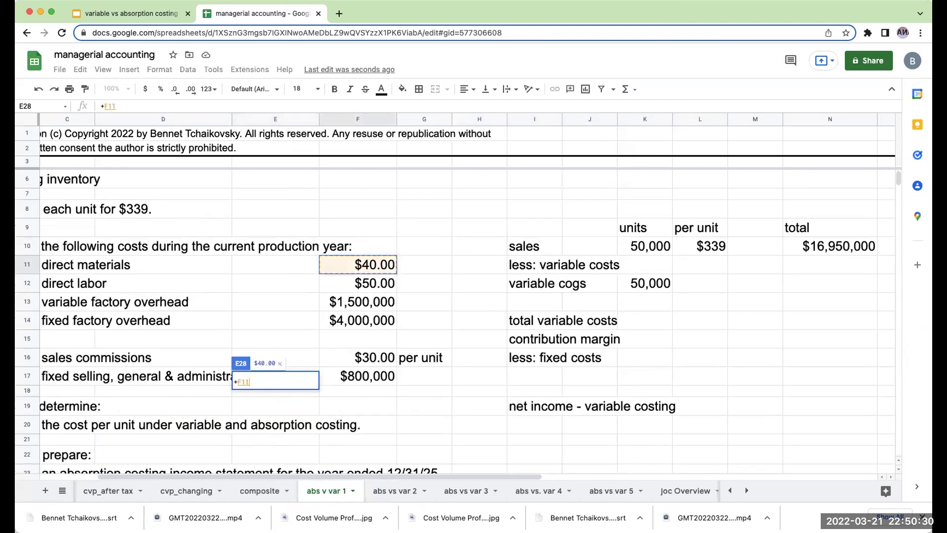
{"action": "key", "text": "Return"}
- Link the dl cost per unit in E29 to the direct labor amount in F12
{"action": "type", "text": "+"}
{"action": "scroll", "coordinate": [315, 444], "scroll_direction": "up", "scroll_amount": 2}
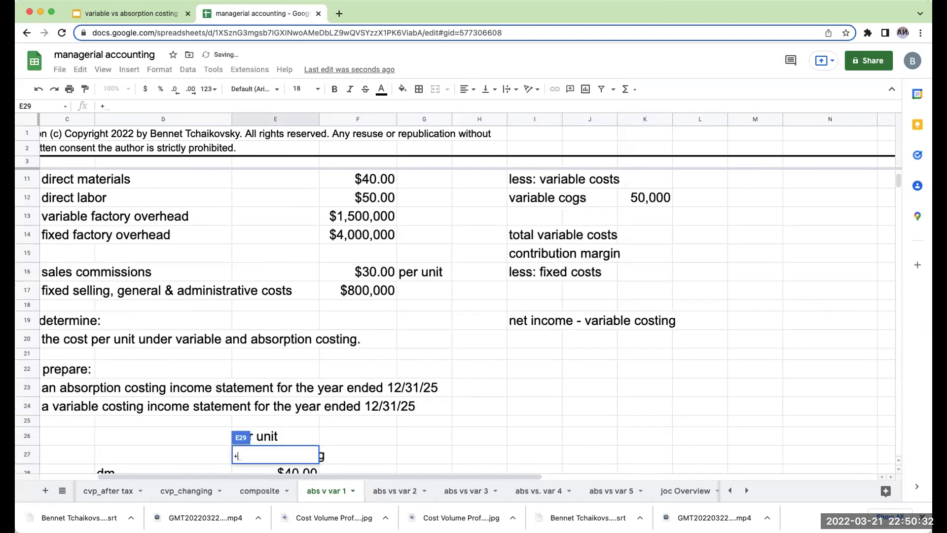
{"action": "left_click", "coordinate": [366, 255]}
{"action": "key", "text": "Return"}
- Label the direct materials and direct labor amounts as "per unit" in G11 and G12
{"action": "scroll", "coordinate": [429, 296], "scroll_direction": "up", "scroll_amount": 4}
{"action": "left_click", "coordinate": [428, 239]}
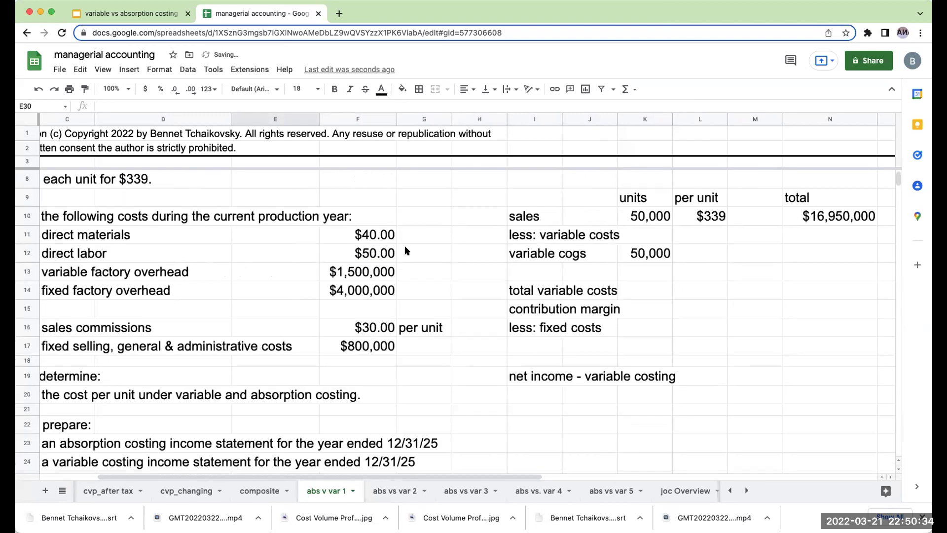
{"action": "type", "text": "per unit"}
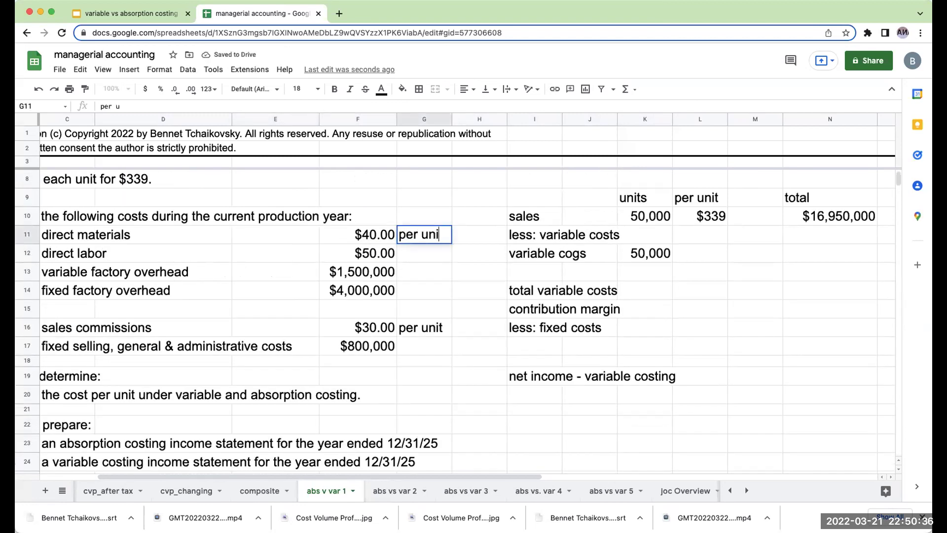
{"action": "key", "text": "Return"}
{"action": "type", "text": "per unit"}
{"action": "key", "text": "Return"}
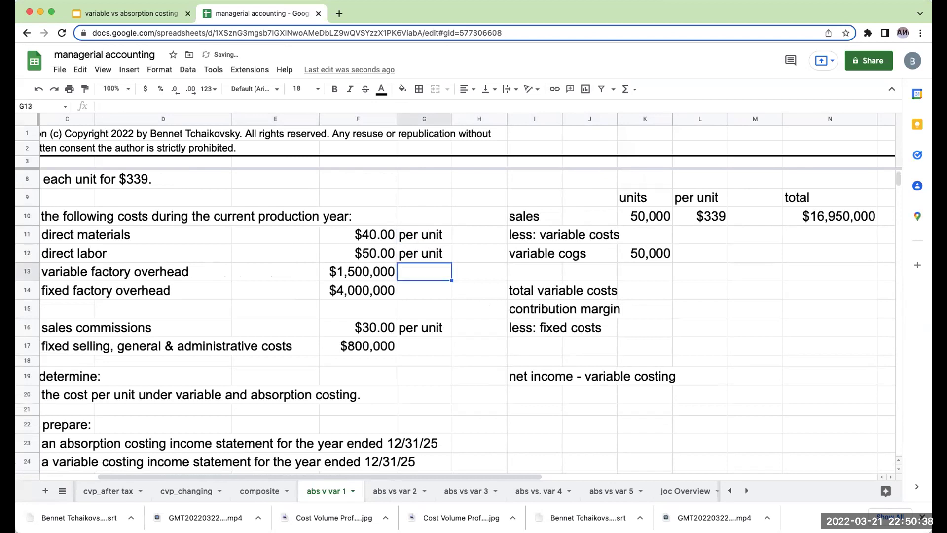
- Enter the note "1,500,000 total voh / 50,000 units produced" in F30 beside the voh row
{"action": "left_click", "coordinate": [357, 272]}
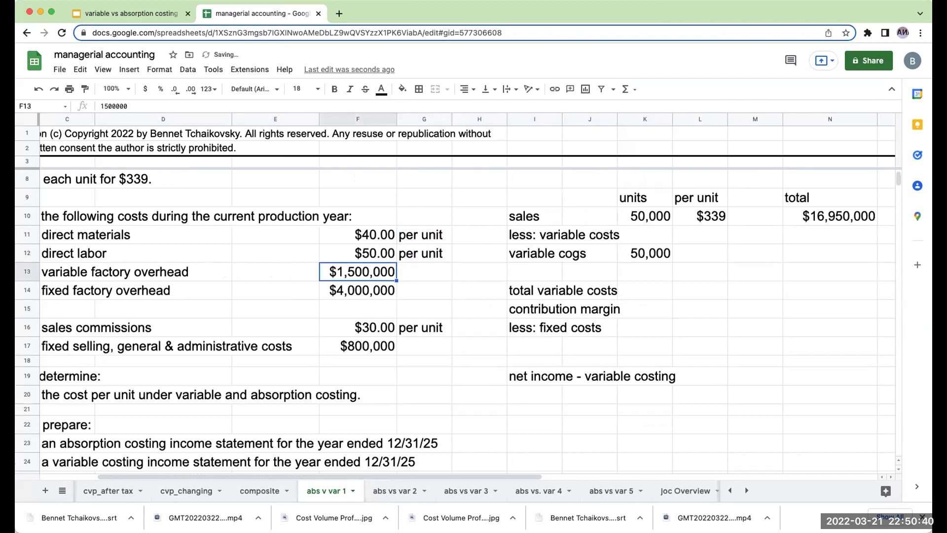
{"action": "key", "text": "Down"}
{"action": "key", "text": "Down"}
{"action": "key", "text": "Down"}
{"action": "key", "text": "Down"}
{"action": "key", "text": "Down"}
{"action": "key", "text": "Down"}
{"action": "key", "text": "Down"}
{"action": "key", "text": "Down"}
{"action": "key", "text": "Down"}
{"action": "key", "text": "Down"}
{"action": "key", "text": "Down"}
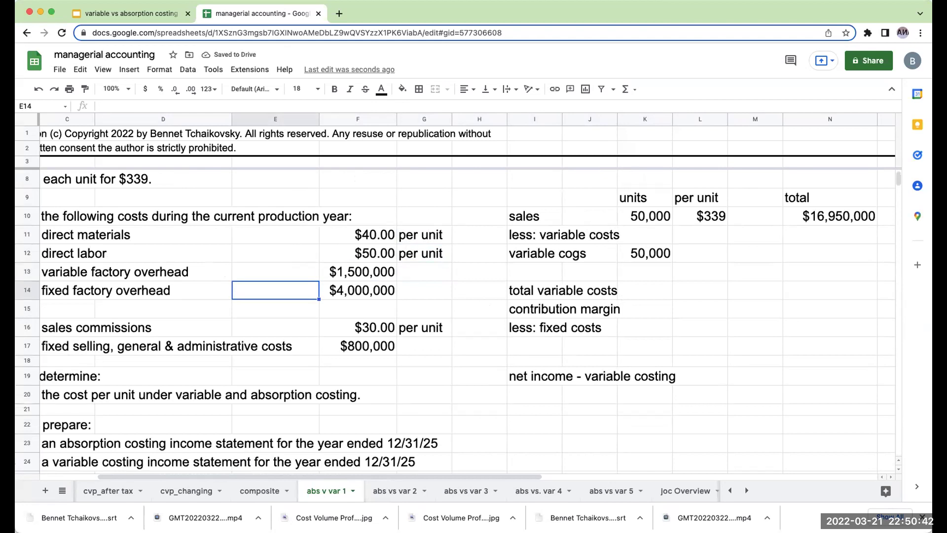
{"action": "key", "text": "Down"}
{"action": "key", "text": "Down"}
{"action": "key", "text": "Down"}
{"action": "key", "text": "Down"}
{"action": "key", "text": "Down"}
{"action": "key", "text": "Down"}
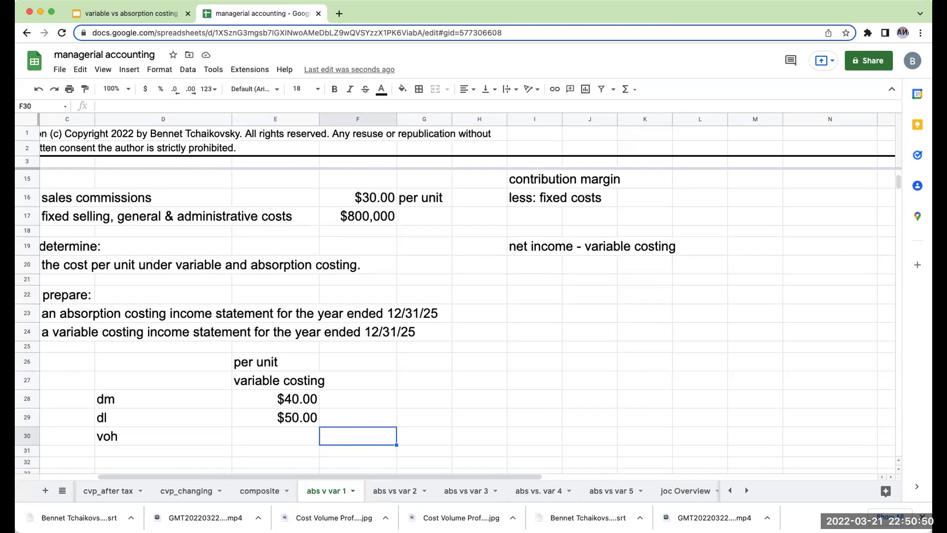
{"action": "type", "text": "1,500,0"}
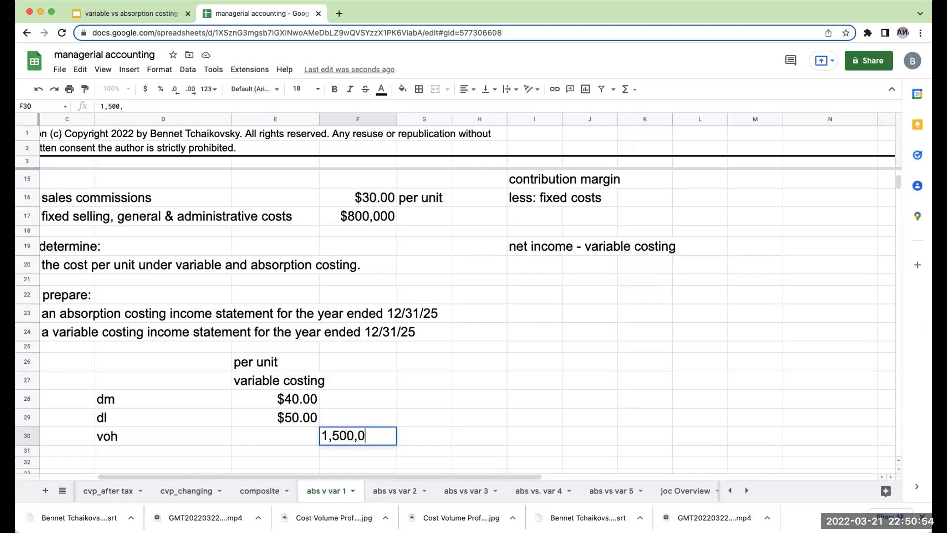
{"action": "type", "text": "00 total v"}
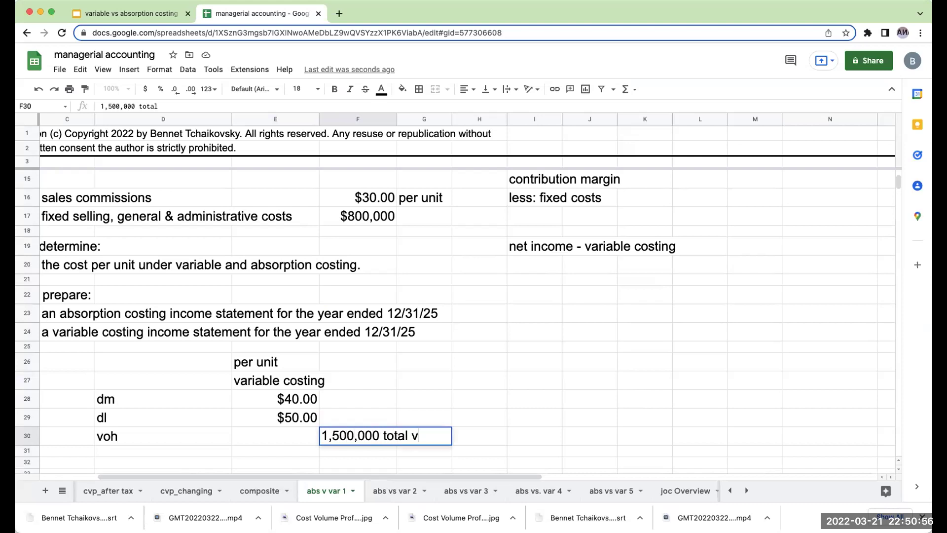
{"action": "type", "text": "oh / 50,0"}
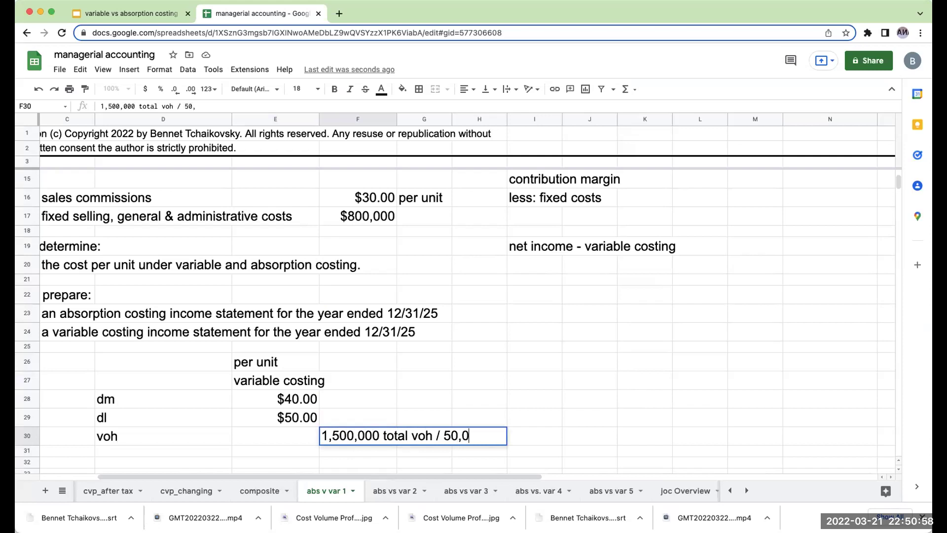
{"action": "type", "text": "00 units produced"}
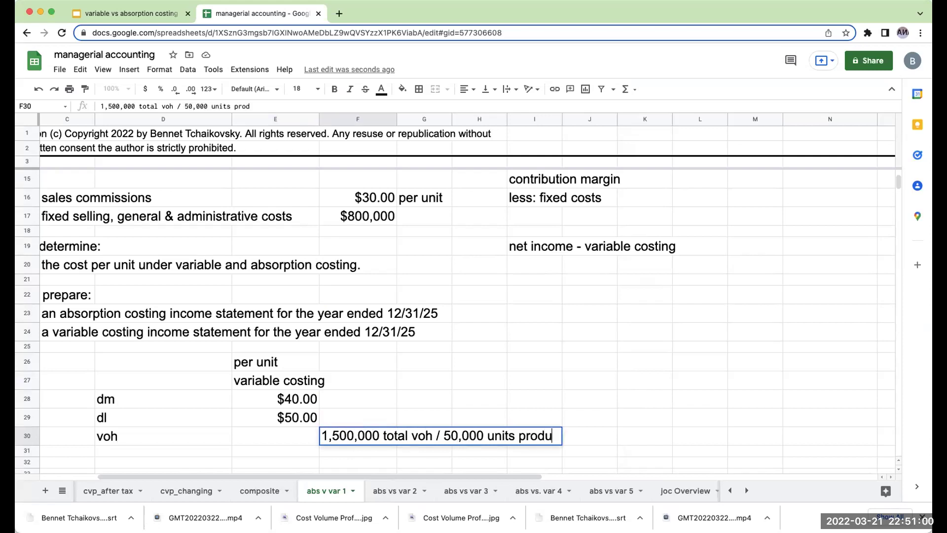
{"action": "key", "text": "Return"}
- Calculate the voh cost per unit in E30 by dividing the variable factory overhead in F13 by 50000
{"action": "key", "text": "Up"}
{"action": "key", "text": "Left"}
{"action": "type", "text": "+"}
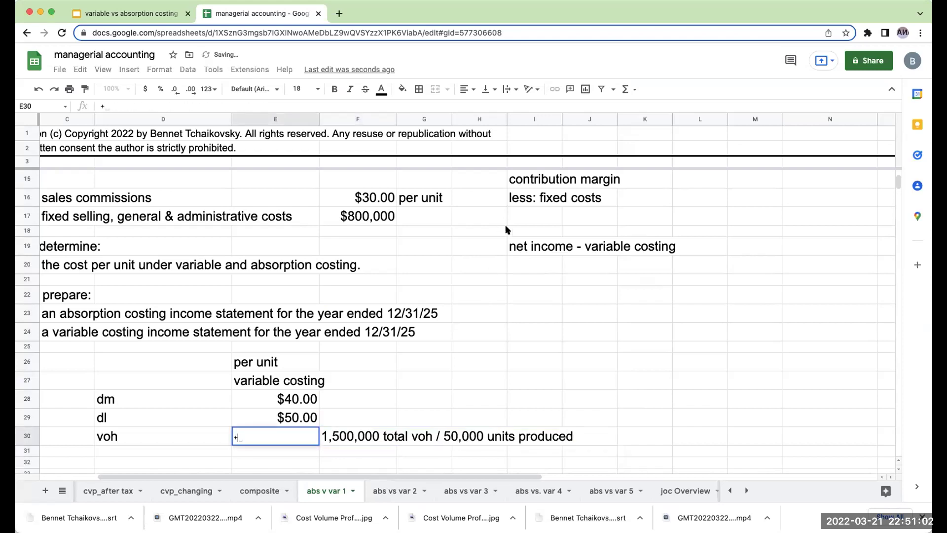
{"action": "scroll", "coordinate": [367, 272], "scroll_direction": "up", "scroll_amount": 3}
{"action": "left_click", "coordinate": [361, 274]}
{"action": "type", "text": "/50000"}
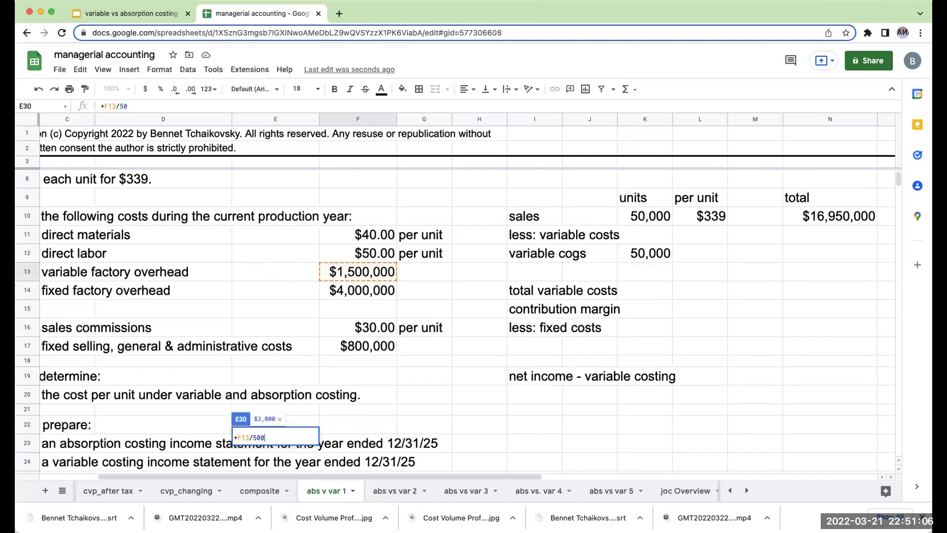
{"action": "key", "text": "Return"}
{"action": "key", "text": "Up"}
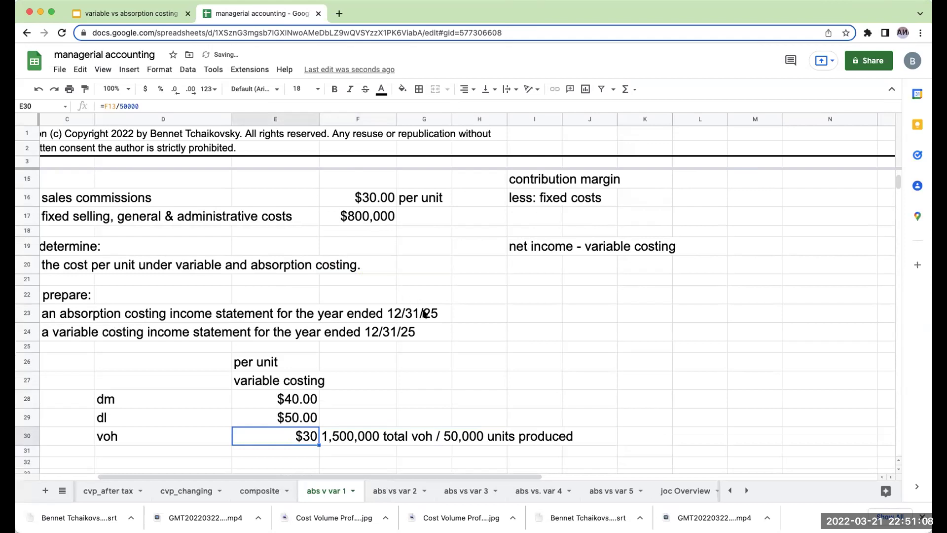
- Format the dm and dl costs in E28:E29 without decimal places
{"action": "left_click_drag", "start_coordinate": [290, 400], "coordinate": [292, 418]}
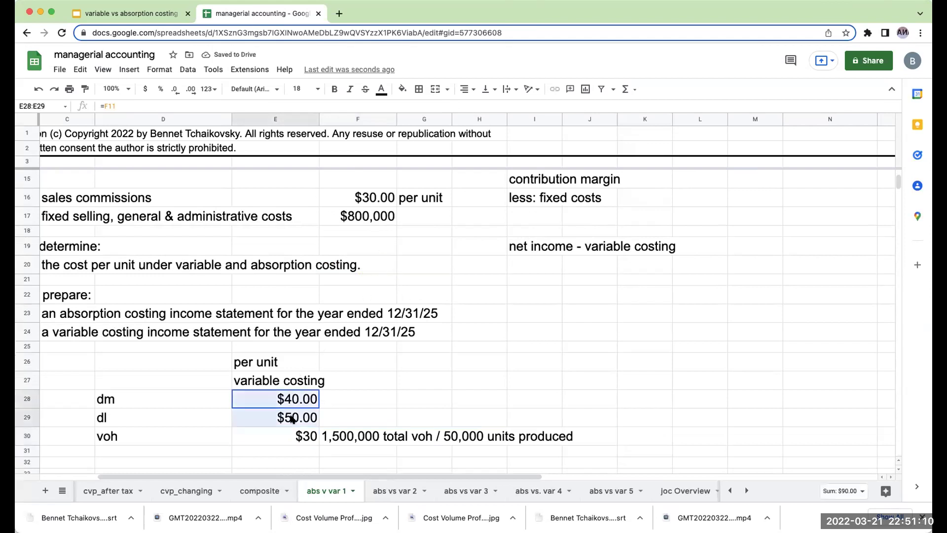
{"action": "left_click", "coordinate": [175, 89]}
{"action": "left_click", "coordinate": [174, 89]}
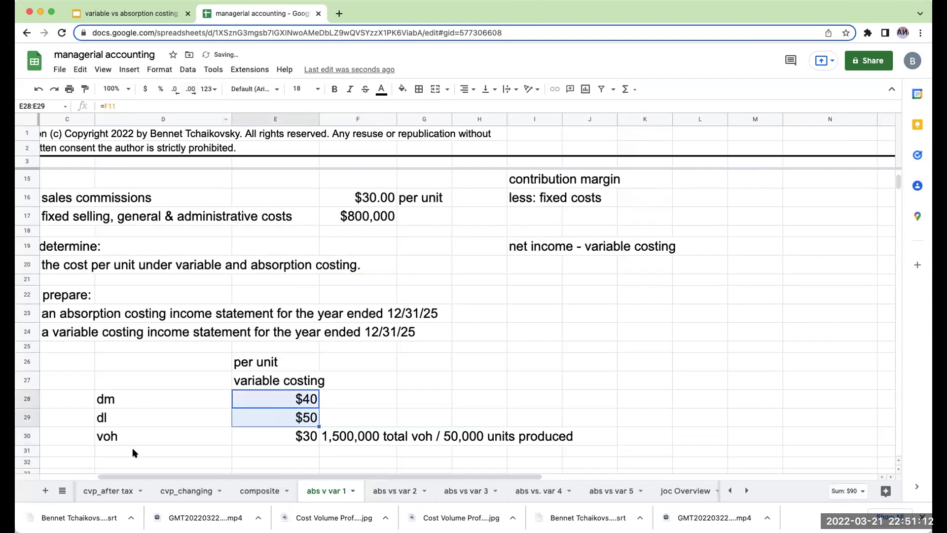
- Enter the total row label "varible costing" in D32
{"action": "left_click", "coordinate": [184, 459]}
{"action": "type", "text": "v"}
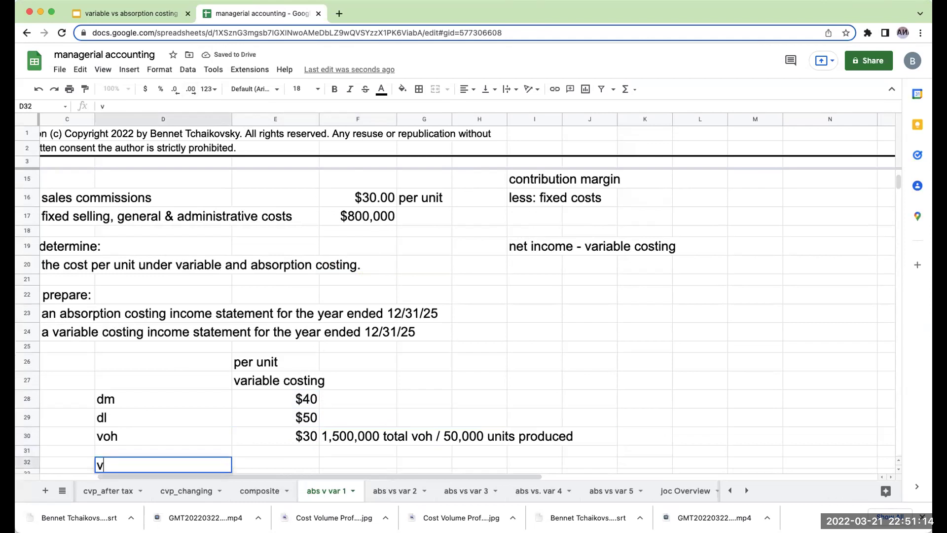
{"action": "type", "text": "arible costing"}
{"action": "key", "text": "Return"}
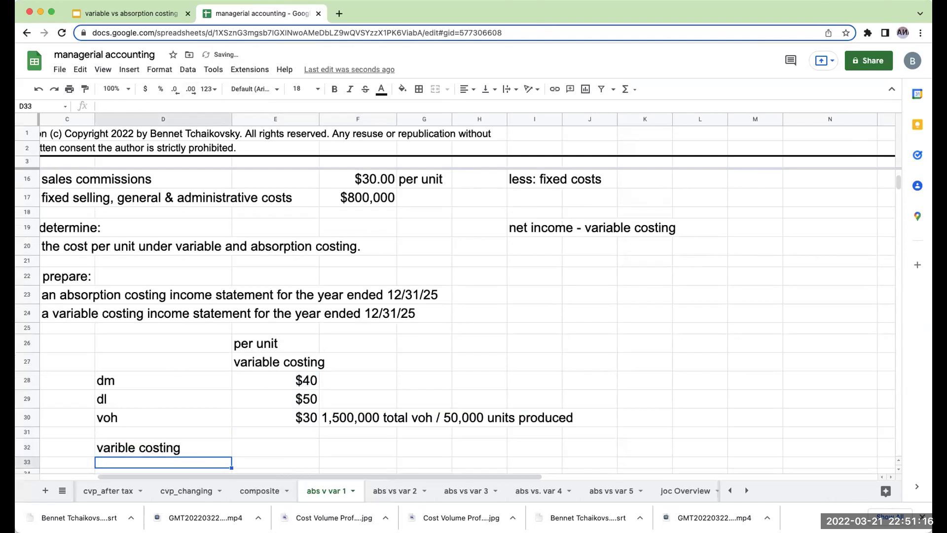
- Try to total the costs per unit in E32 with the formula E28+E29+E31
{"action": "left_click", "coordinate": [275, 448]}
{"action": "type", "text": "+"}
{"action": "key", "text": "Up"}
{"action": "key", "text": "Up"}
{"action": "key", "text": "Up"}
{"action": "key", "text": "Up"}
{"action": "type", "text": "+"}
{"action": "key", "text": "Up"}
{"action": "key", "text": "Up"}
{"action": "key", "text": "Up"}
{"action": "type", "text": "+"}
{"action": "key", "text": "Down"}
{"action": "key", "text": "Down"}
{"action": "key", "text": "Return"}
{"action": "key", "text": "Up"}
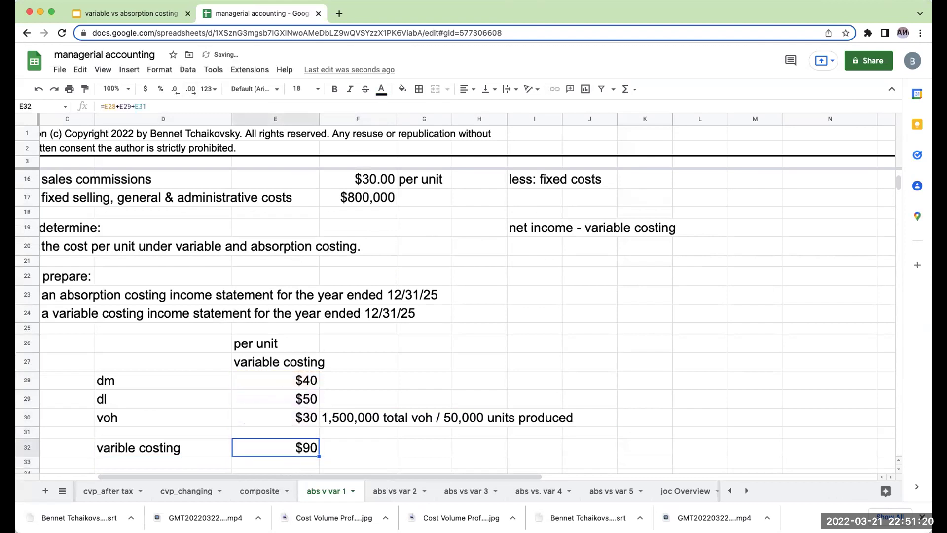
- Total the dm, dl and voh costs per unit in E32 with the formula E28+E29+E30
{"action": "type", "text": "+"}
{"action": "key", "text": "Up"}
{"action": "key", "text": "Up"}
{"action": "key", "text": "Up"}
{"action": "key", "text": "Up"}
{"action": "type", "text": "+"}
{"action": "key", "text": "Up"}
{"action": "key", "text": "Up"}
{"action": "key", "text": "Up"}
{"action": "type", "text": "+"}
{"action": "key", "text": "Up"}
{"action": "key", "text": "Up"}
{"action": "key", "text": "Return"}
- Enter the row label "ffoh" in D31 for fixed factory overhead
{"action": "key", "text": "Up"}
{"action": "key", "text": "Left"}
{"action": "key", "text": "Up"}
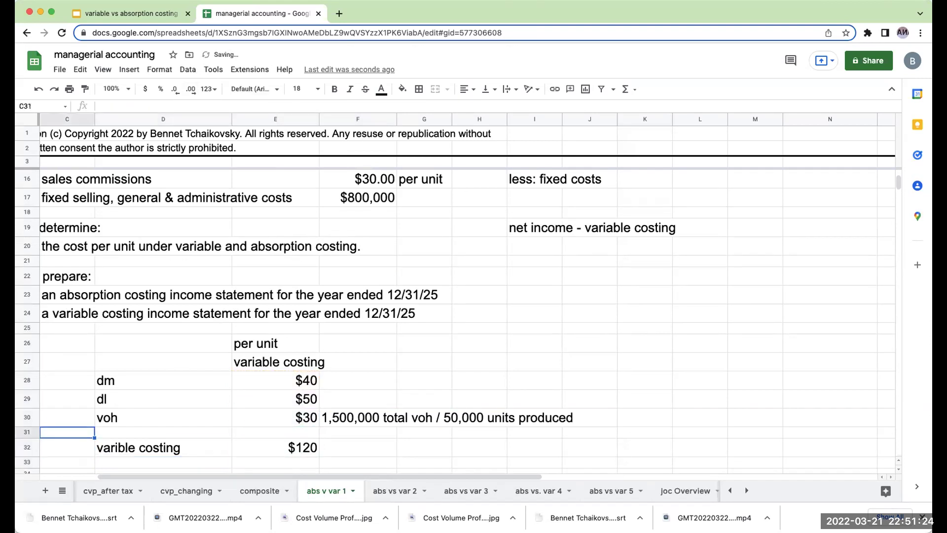
{"action": "type", "text": "ffoh"}
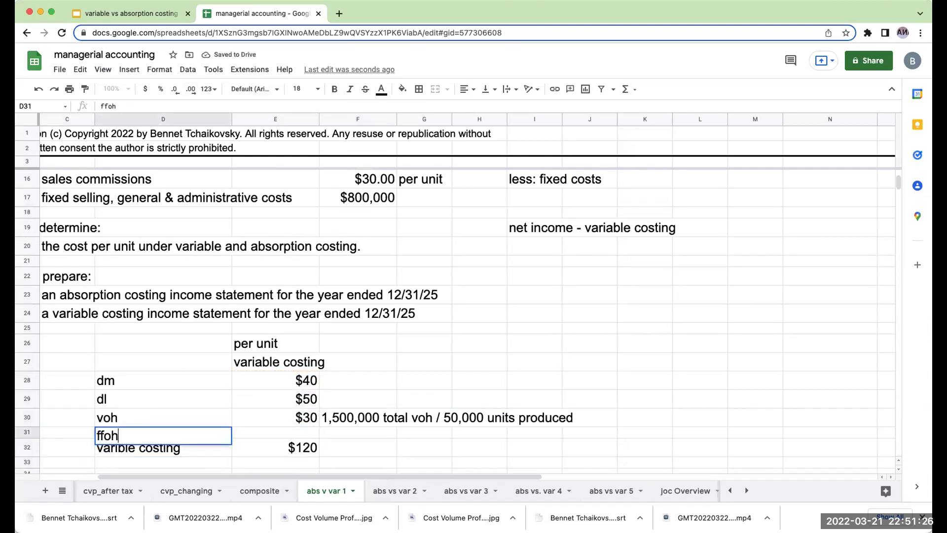
{"action": "key", "text": "Return"}
- Mark fixed factory overhead as "N/A" under variable costing in E31
{"action": "key", "text": "Up"}
{"action": "key", "text": "Right"}
{"action": "key", "text": "Right"}
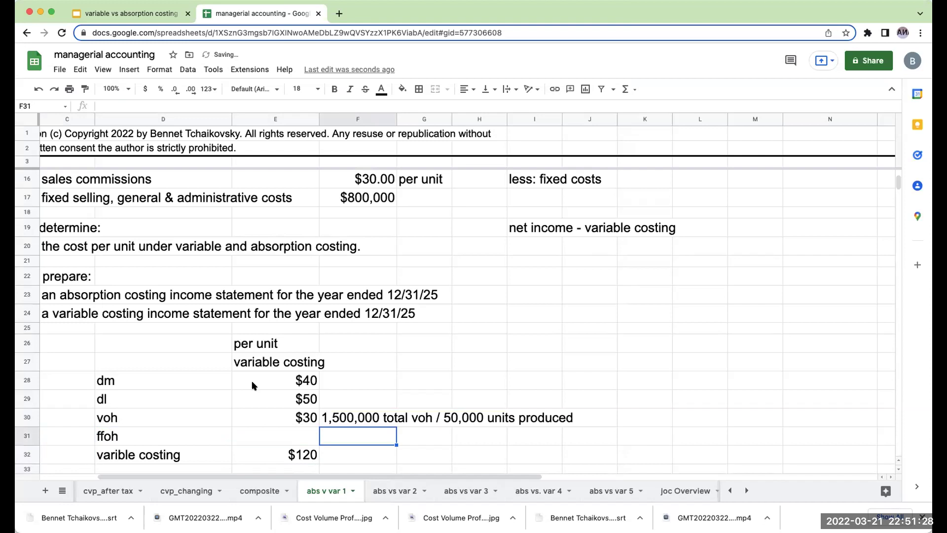
{"action": "scroll", "coordinate": [321, 290], "scroll_direction": "up", "scroll_amount": 3}
{"action": "left_click", "coordinate": [340, 236]}
{"action": "left_click", "coordinate": [341, 252]}
{"action": "scroll", "coordinate": [344, 302], "scroll_direction": "down", "scroll_amount": 2}
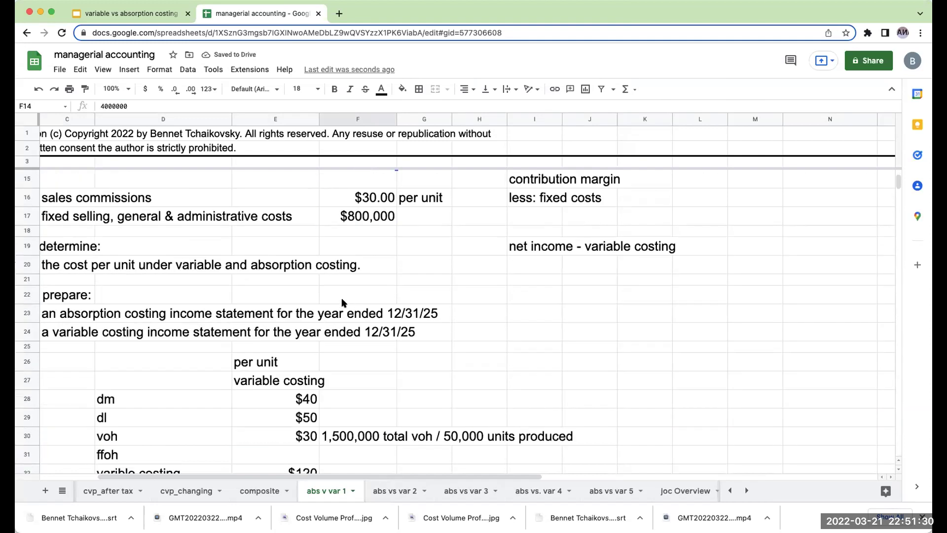
{"action": "scroll", "coordinate": [344, 302], "scroll_direction": "down", "scroll_amount": 1}
{"action": "left_click", "coordinate": [358, 402]}
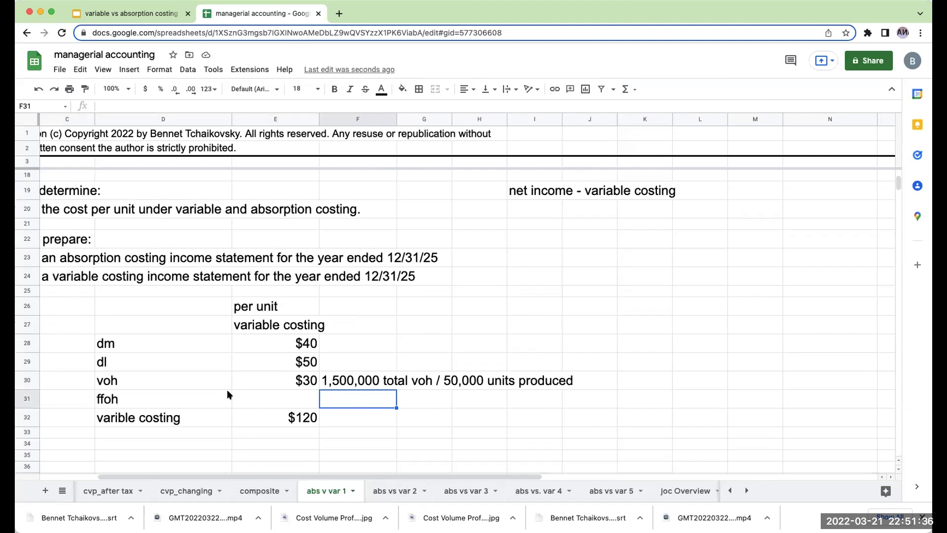
{"action": "left_click", "coordinate": [312, 397]}
{"action": "type", "text": "N/A"}
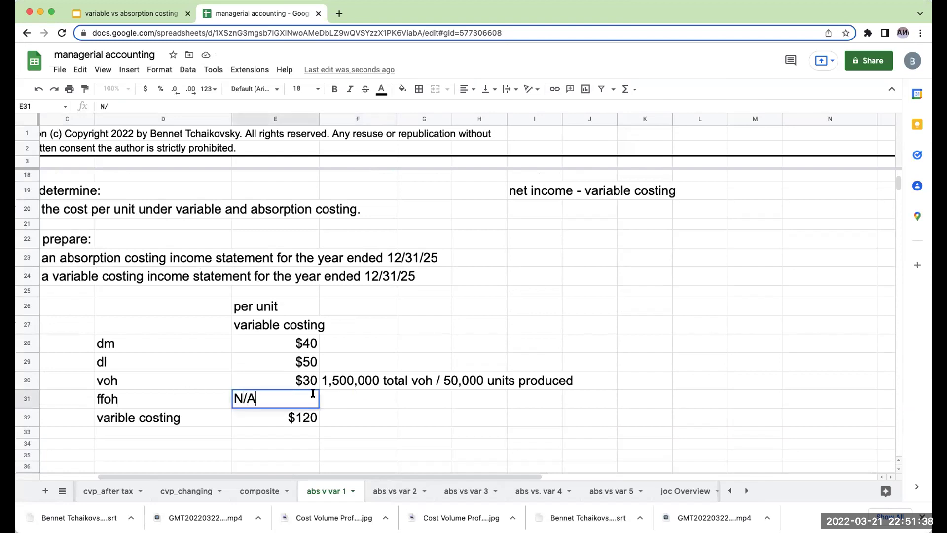
{"action": "key", "text": "Return"}
- Highlight the total variable cost per unit in E32 with a fill color
{"action": "scroll", "coordinate": [574, 337], "scroll_direction": "up", "scroll_amount": 5}
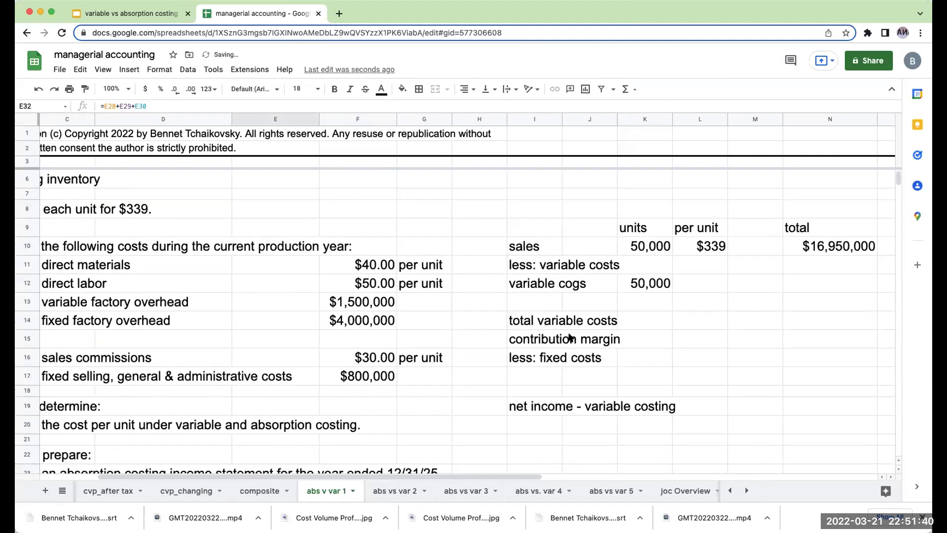
{"action": "left_click", "coordinate": [546, 360]}
{"action": "left_click", "coordinate": [705, 288]}
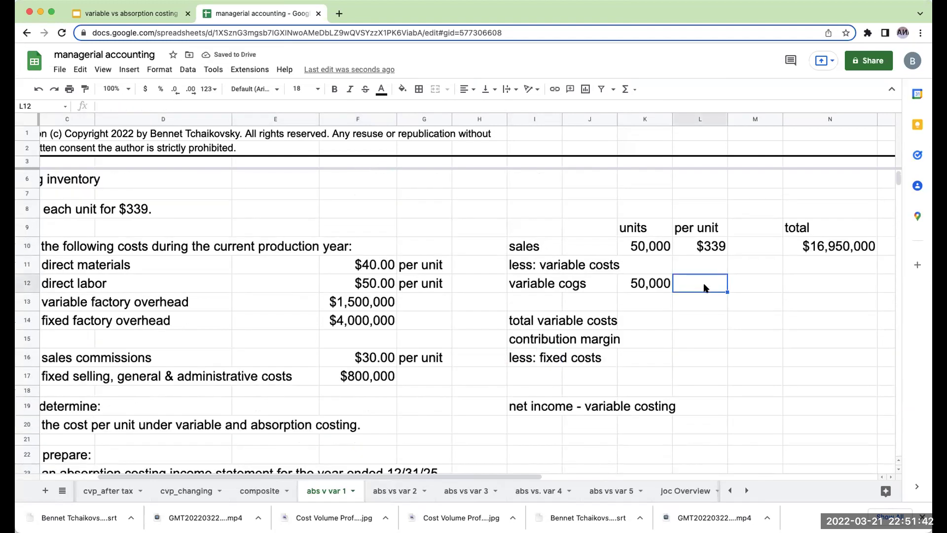
{"action": "scroll", "coordinate": [291, 461], "scroll_direction": "down", "scroll_amount": 2}
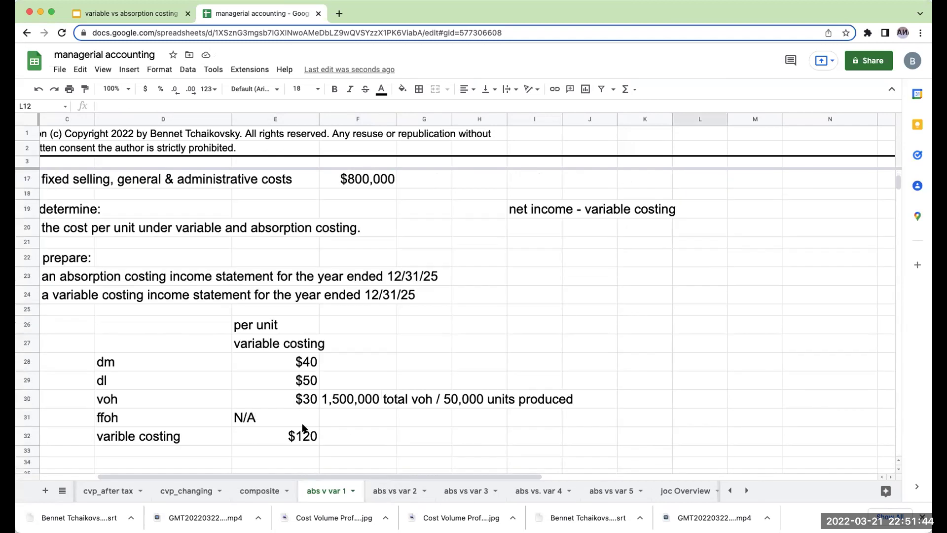
{"action": "left_click", "coordinate": [296, 436]}
{"action": "left_click", "coordinate": [402, 89]}
{"action": "left_click", "coordinate": [443, 193]}
- Link the variable cogs per-unit amount in L12 to the total variable cost per unit in E32
{"action": "scroll", "coordinate": [700, 271], "scroll_direction": "up", "scroll_amount": 4}
{"action": "left_click", "coordinate": [706, 280]}
{"action": "type", "text": "+"}
{"action": "scroll", "coordinate": [514, 291], "scroll_direction": "down", "scroll_amount": 4}
{"action": "left_click", "coordinate": [293, 455]}
{"action": "scroll", "coordinate": [574, 244], "scroll_direction": "up", "scroll_amount": 3}
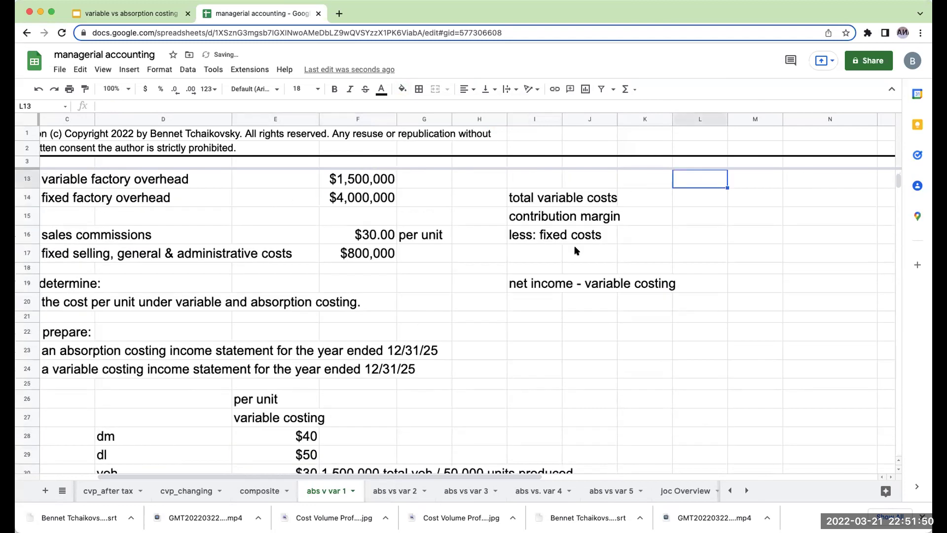
{"action": "key", "text": "Return"}
{"action": "key", "text": "Up"}
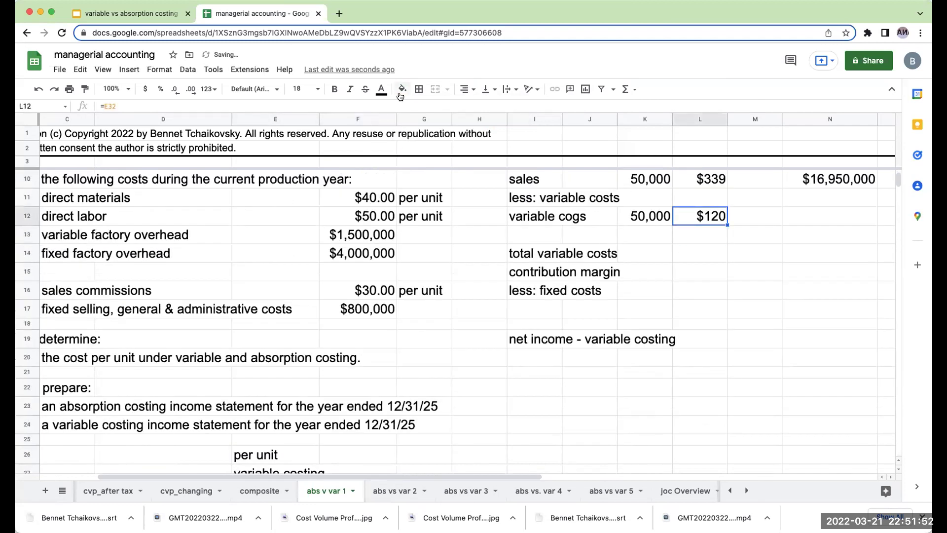
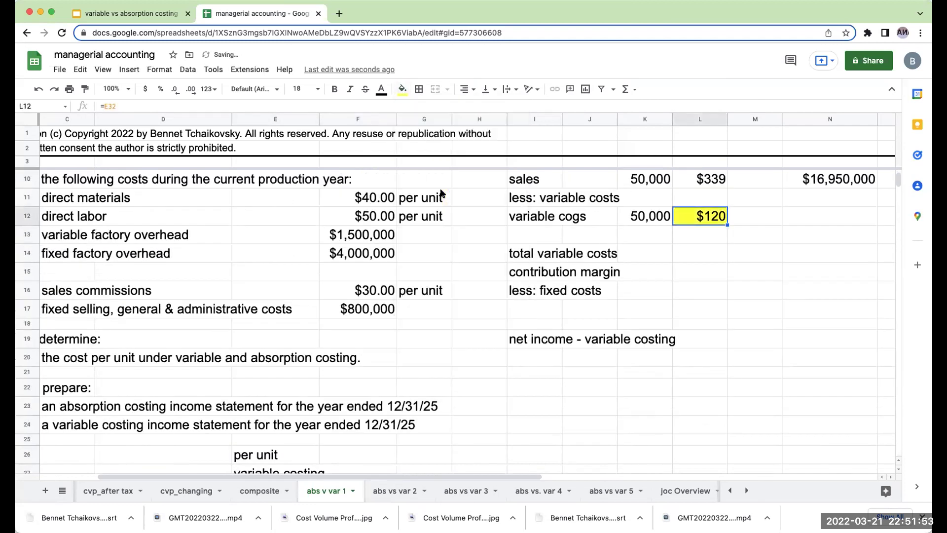
- Enter the row label "sales commissions" in I13 under variable cogs
{"action": "left_click", "coordinate": [554, 239]}
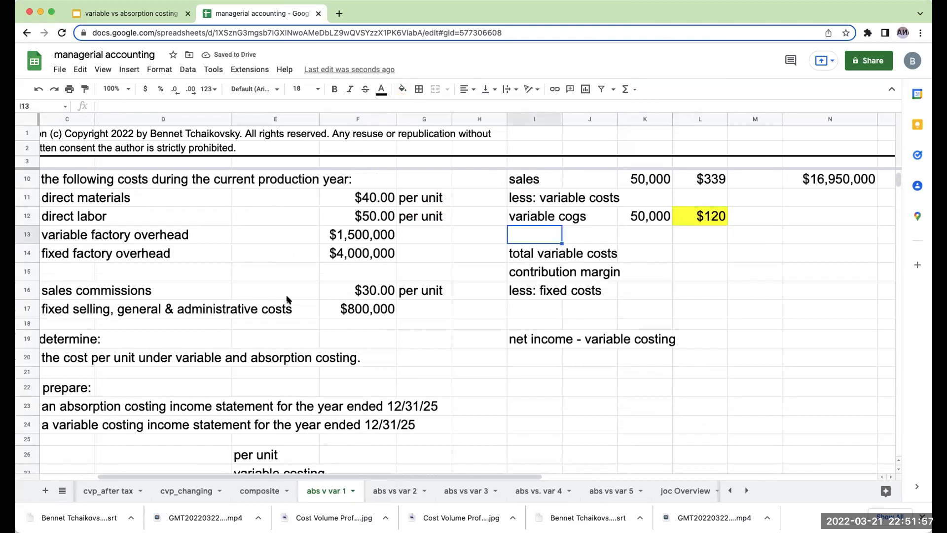
{"action": "left_click", "coordinate": [334, 296]}
{"action": "left_click", "coordinate": [527, 232]}
{"action": "type", "text": "slaes"}
{"action": "type", "text": "les commissions"}
{"action": "key", "text": "Return"}
- Link the sales commissions units in K13 to the variable cogs units in K12
{"action": "key", "text": "Up"}
{"action": "key", "text": "Right"}
{"action": "key", "text": "Right"}
{"action": "type", "text": "+"}
{"action": "key", "text": "Up"}
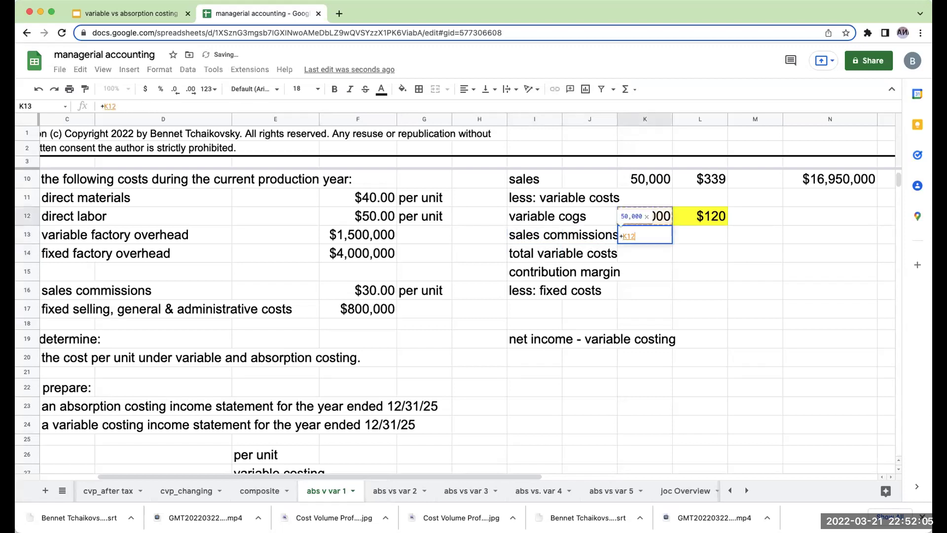
{"action": "key", "text": "Return"}
{"action": "key", "text": "Up"}
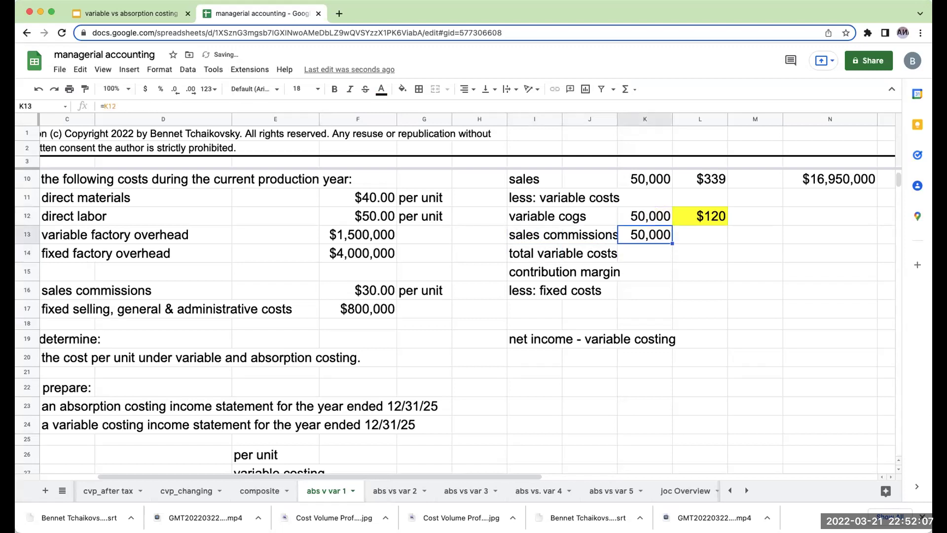
- Link the sales commissions per-unit amount in L13 to the given commission per unit in F16
{"action": "key", "text": "Right"}
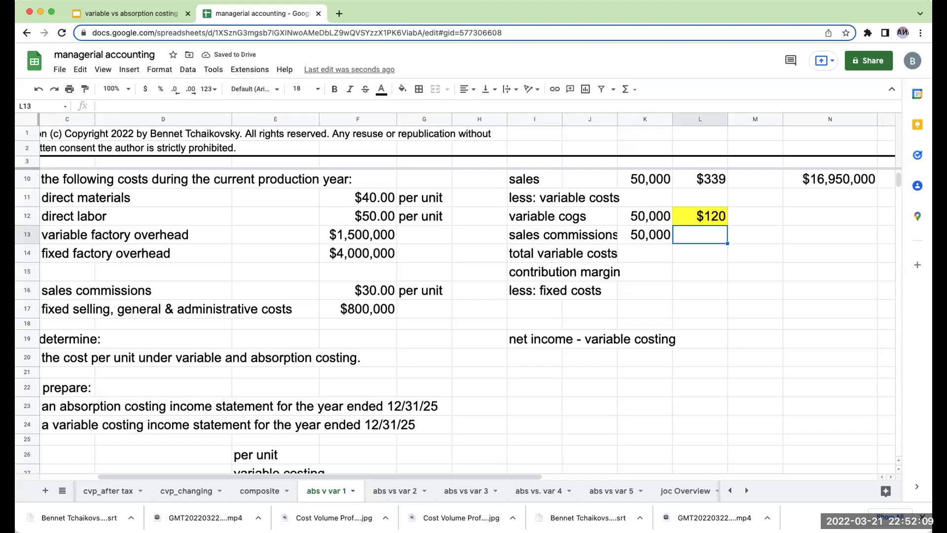
{"action": "type", "text": "="}
{"action": "key", "text": "Left"}
{"action": "key", "text": "Left"}
{"action": "key", "text": "Left"}
{"action": "key", "text": "Left"}
{"action": "key", "text": "Left"}
{"action": "key", "text": "Left"}
{"action": "key", "text": "Down"}
{"action": "key", "text": "Down"}
{"action": "key", "text": "Down"}
{"action": "key", "text": "Return"}
- Fill the sales commissions per-unit cells L13 and F16 with cyan
{"action": "left_click", "coordinate": [700, 235]}
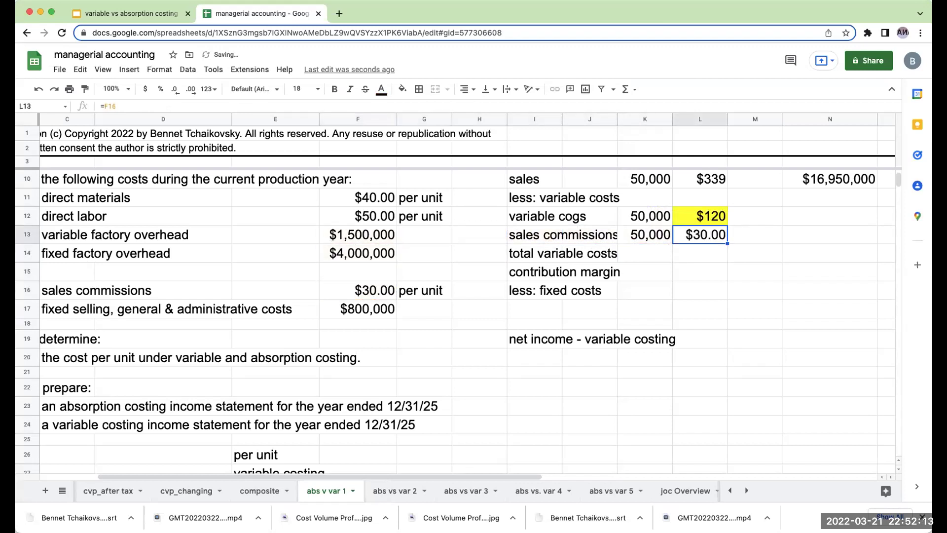
{"action": "left_click", "coordinate": [402, 89]}
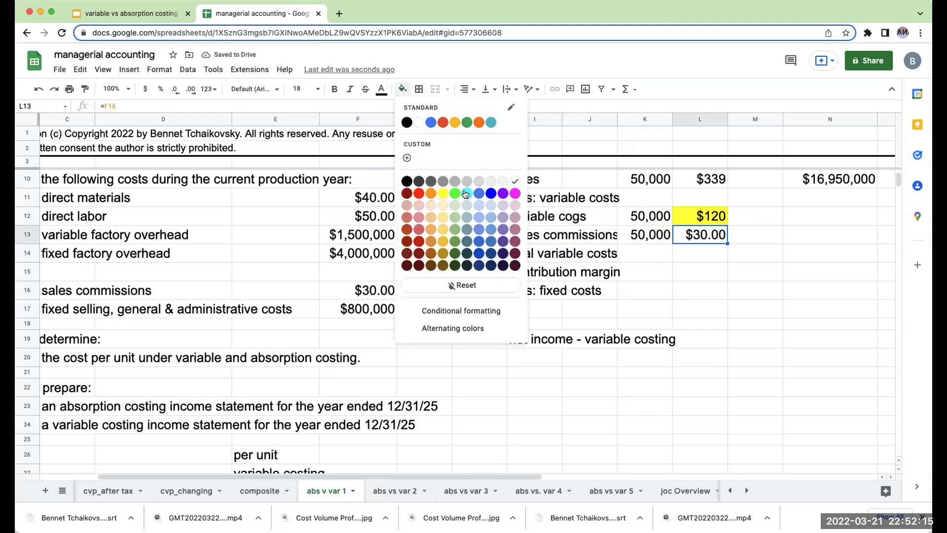
{"action": "left_click", "coordinate": [465, 194]}
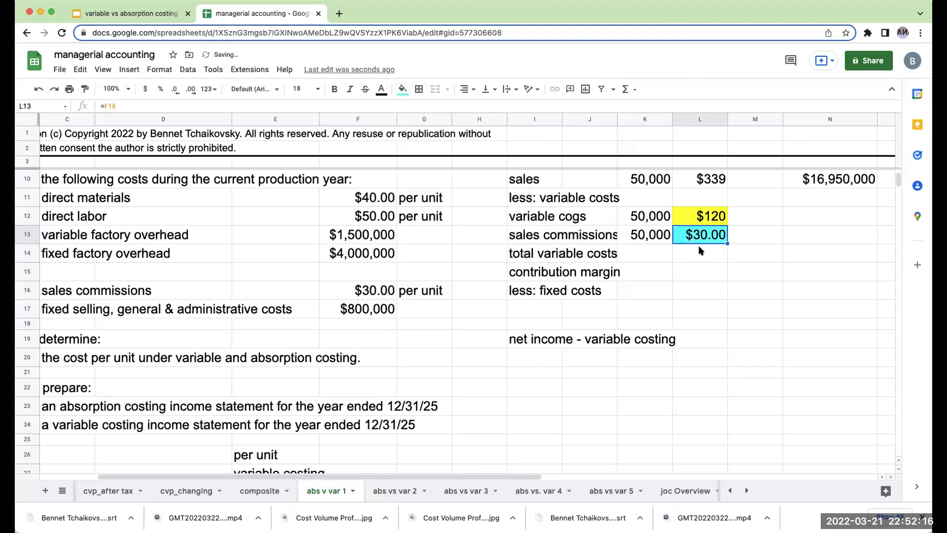
{"action": "left_click", "coordinate": [390, 287]}
{"action": "left_click", "coordinate": [402, 89]}
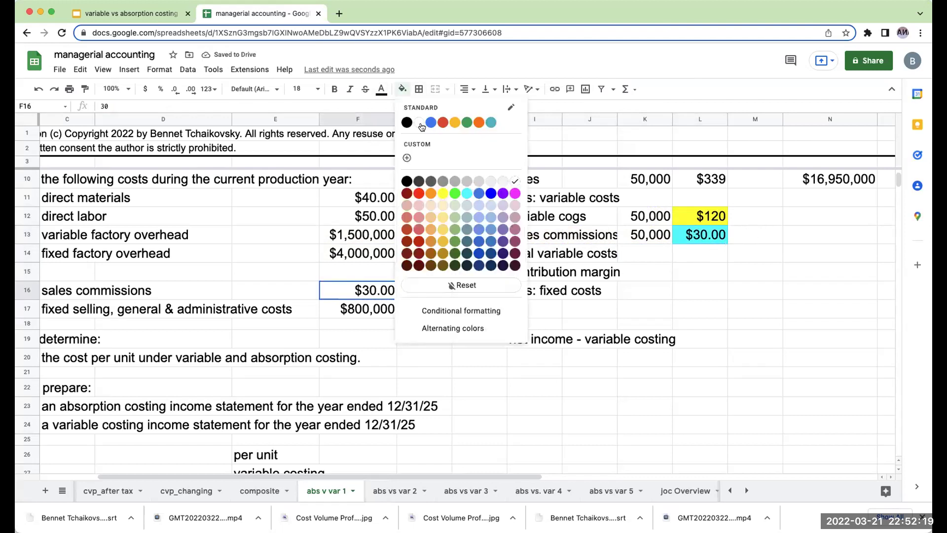
{"action": "left_click", "coordinate": [466, 193]}
- Compare the variable overhead per unit in E30 with the sales commissions per unit in F16
{"action": "left_click", "coordinate": [371, 211]}
{"action": "scroll", "coordinate": [355, 257], "scroll_direction": "down", "scroll_amount": 5}
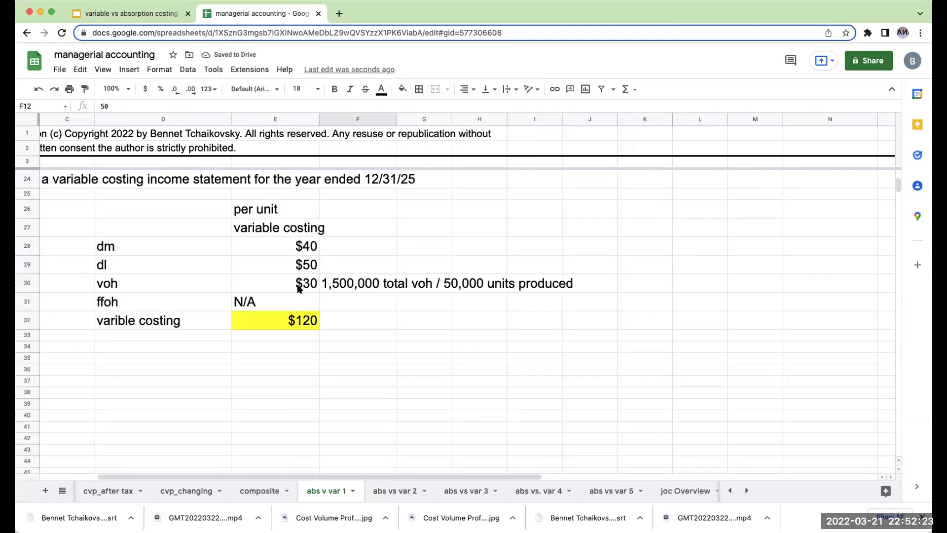
{"action": "left_click", "coordinate": [299, 289]}
{"action": "scroll", "coordinate": [311, 282], "scroll_direction": "up", "scroll_amount": 5}
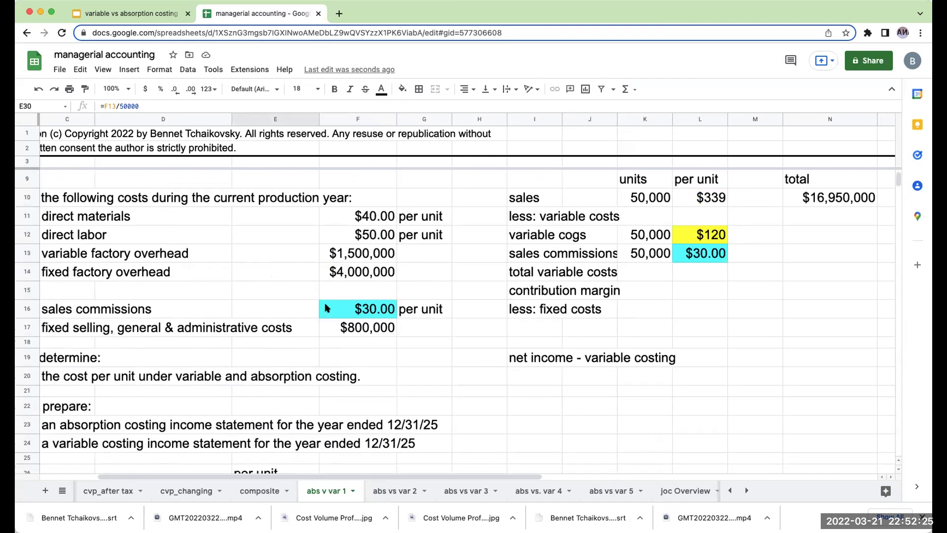
{"action": "left_click", "coordinate": [430, 309]}
{"action": "left_click", "coordinate": [391, 311]}
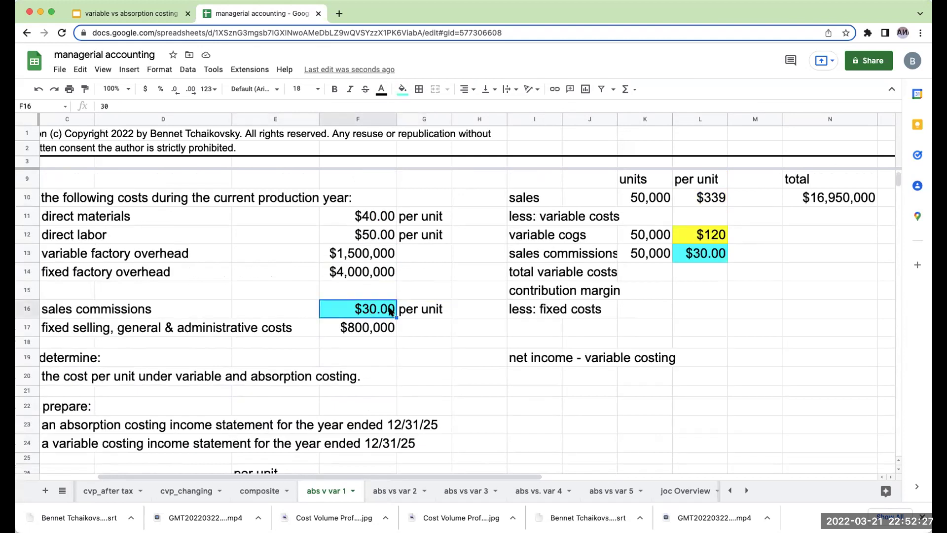
- Calculate the variable cogs amount in M12 as K12*L12 and widen column M to fit it
{"action": "left_click", "coordinate": [754, 248]}
{"action": "left_click", "coordinate": [794, 235]}
{"action": "left_click", "coordinate": [755, 235]}
{"action": "type", "text": "+L12"}
{"action": "key", "text": "Left"}
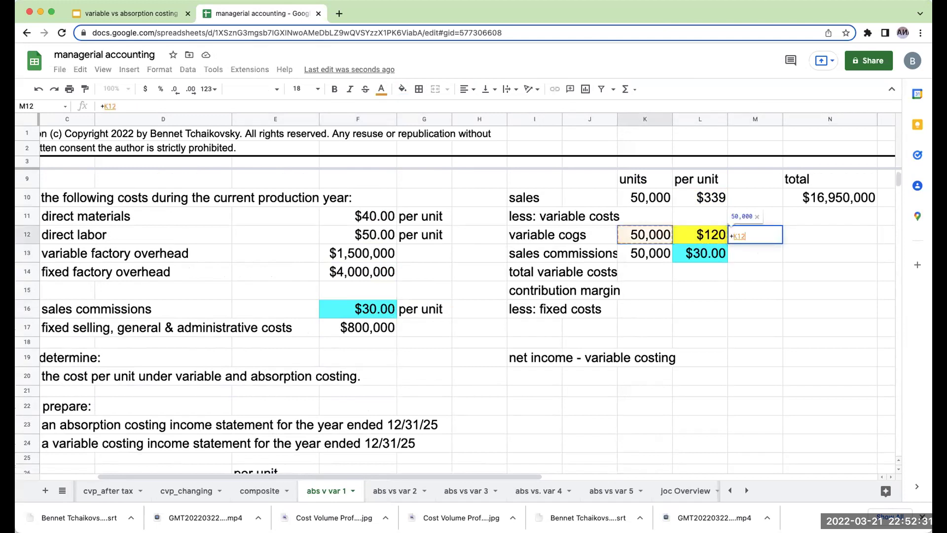
{"action": "type", "text": "*"}
{"action": "key", "text": "Left"}
{"action": "key", "text": "Return"}
{"action": "key", "text": "Up"}
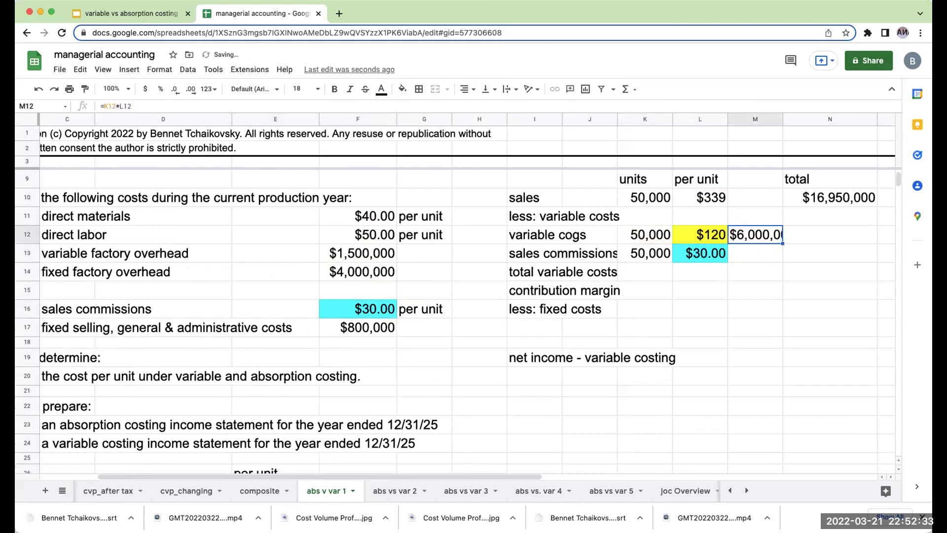
{"action": "left_click_drag", "start_coordinate": [781, 116], "coordinate": [818, 116]}
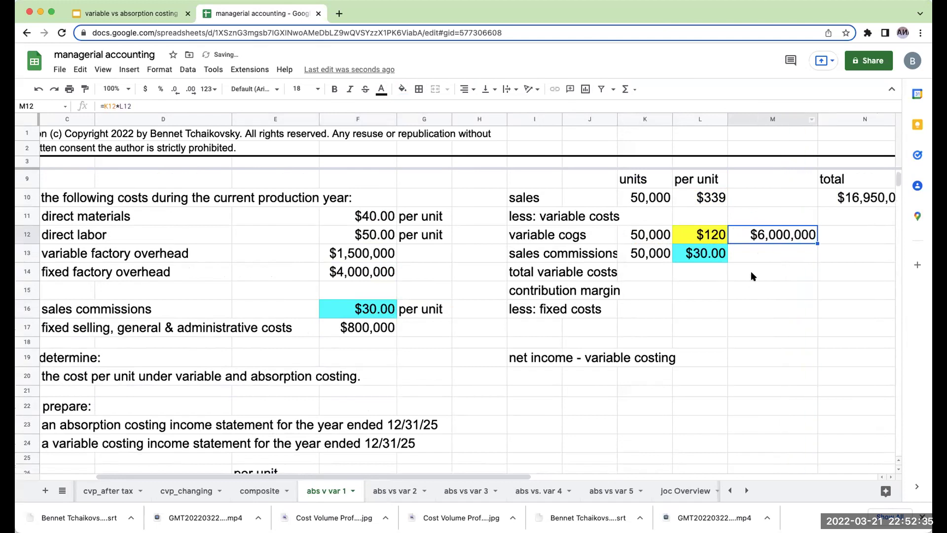
- Calculate the sales commissions amount in M13 as K13*L13 and format it without decimal places
{"action": "left_click", "coordinate": [760, 249]}
{"action": "type", "text": "+"}
{"action": "key", "text": "Left"}
{"action": "key", "text": "Left"}
{"action": "type", "text": "*"}
{"action": "key", "text": "Left"}
{"action": "key", "text": "Return"}
{"action": "left_click", "coordinate": [772, 253]}
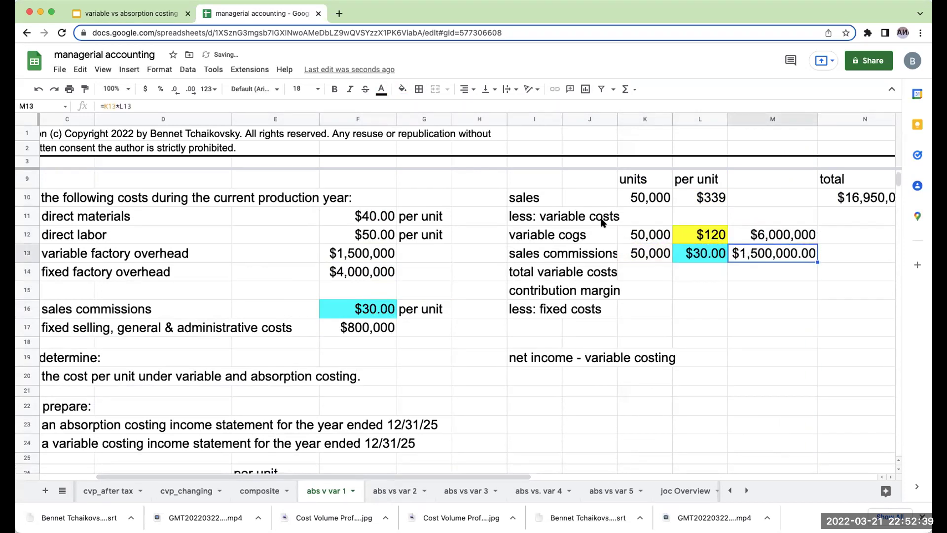
{"action": "double_click", "coordinate": [176, 89]}
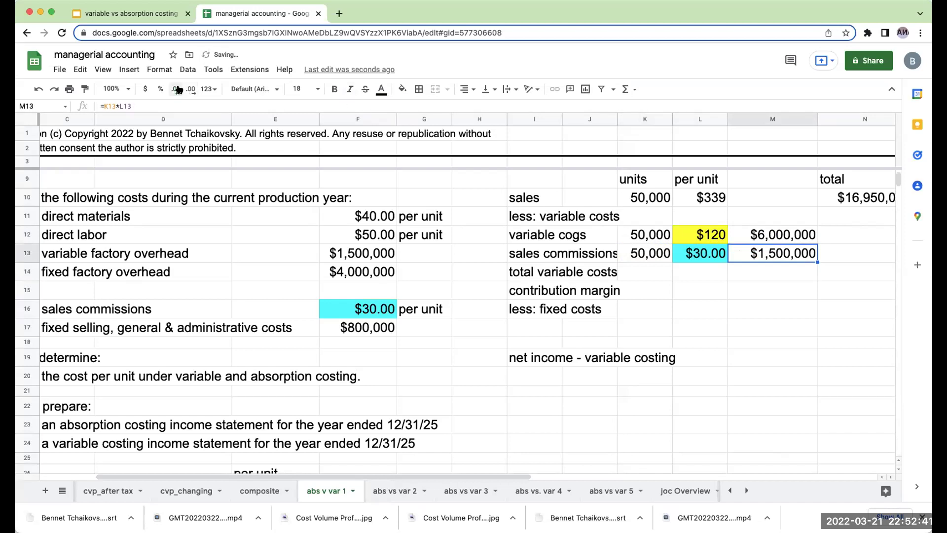
- Calculate total variable costs in N14 as M12+M13
{"action": "left_click", "coordinate": [663, 272]}
{"action": "key", "text": "Right"}
{"action": "key", "text": "Right"}
{"action": "key", "text": "Right"}
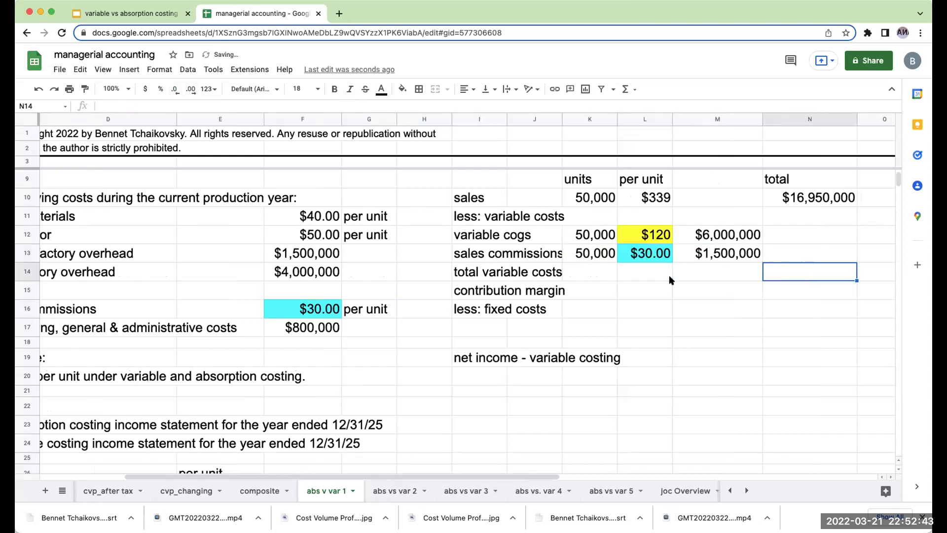
{"action": "type", "text": "=m12+m13"}
{"action": "key", "text": "Return"}
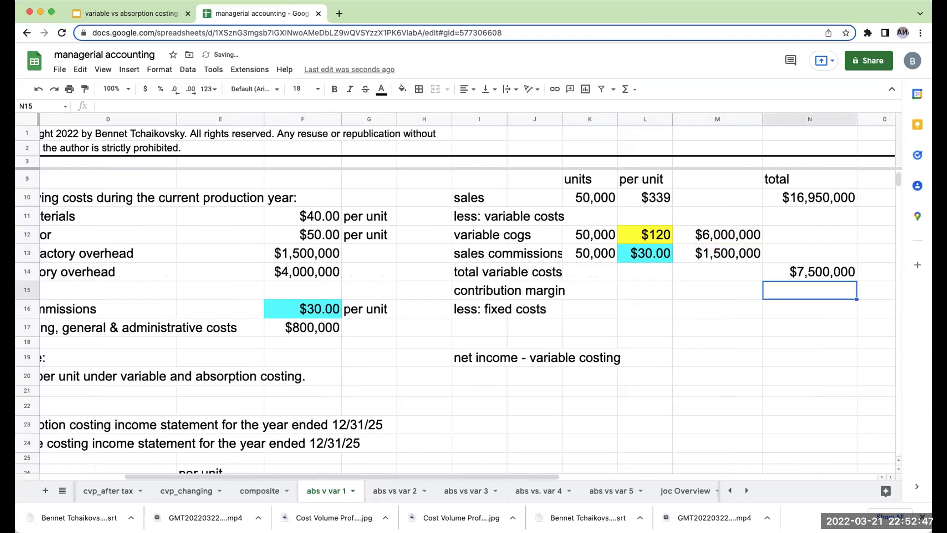
- Calculate the contribution margin in N15 by subtracting total variable costs in N14 from sales in N10
{"action": "type", "text": "+"}
{"action": "key", "text": "Up"}
{"action": "key", "text": "Up"}
{"action": "key", "text": "Up"}
{"action": "key", "text": "Up"}
{"action": "key", "text": "Up"}
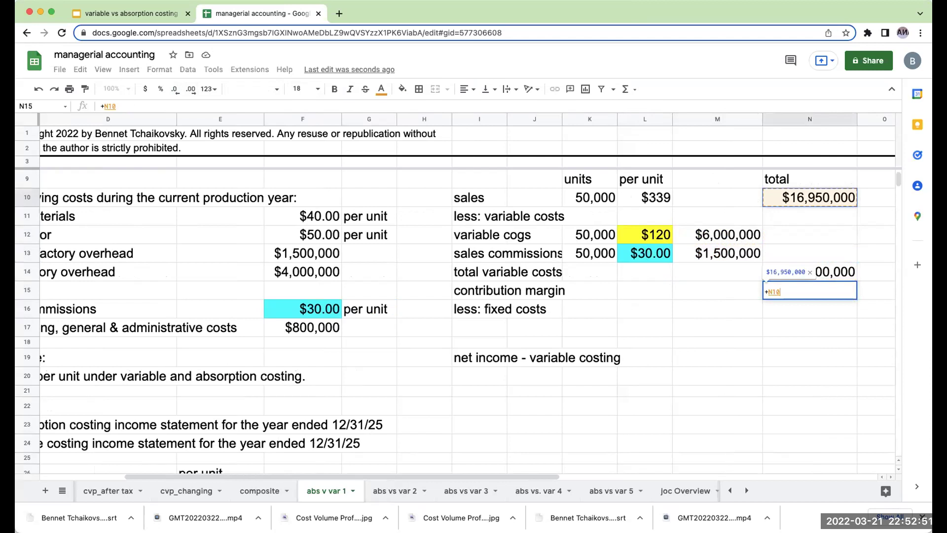
{"action": "type", "text": "-"}
{"action": "key", "text": "Up"}
{"action": "key", "text": "Return"}
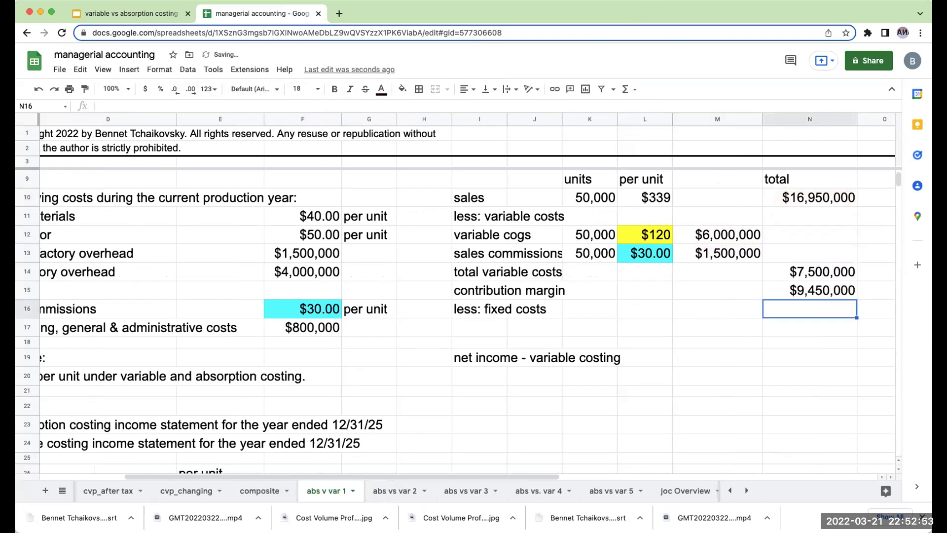
- Add a top border across the contribution margin row, I15:N15
{"action": "left_click_drag", "start_coordinate": [472, 292], "coordinate": [814, 291]}
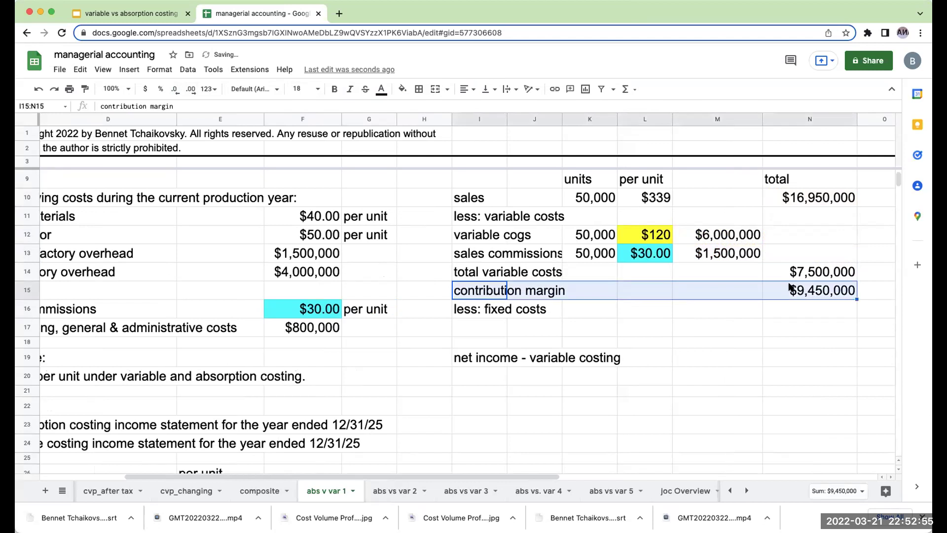
{"action": "left_click", "coordinate": [418, 89]}
{"action": "left_click", "coordinate": [437, 127]}
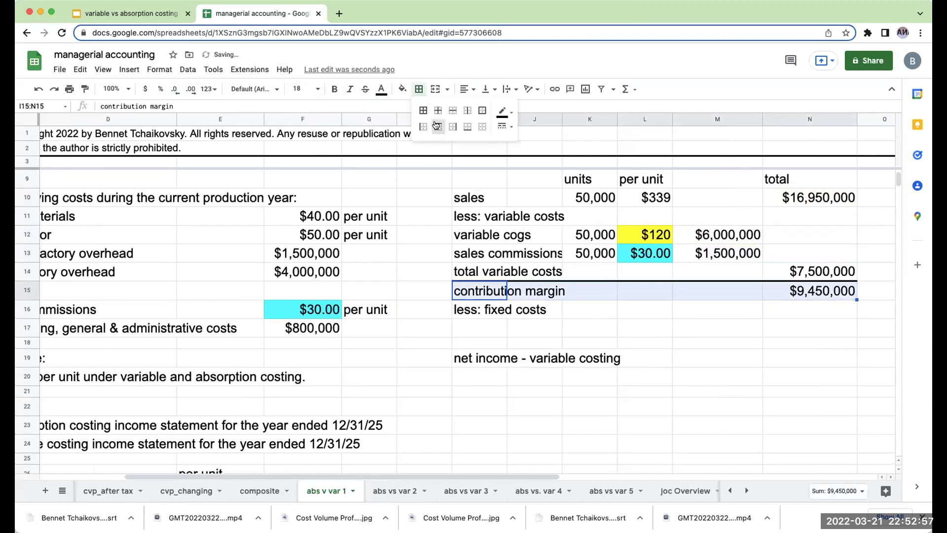
- Enter the row label "fixed factory overhead" in I17 under the fixed costs heading
{"action": "left_click", "coordinate": [497, 323]}
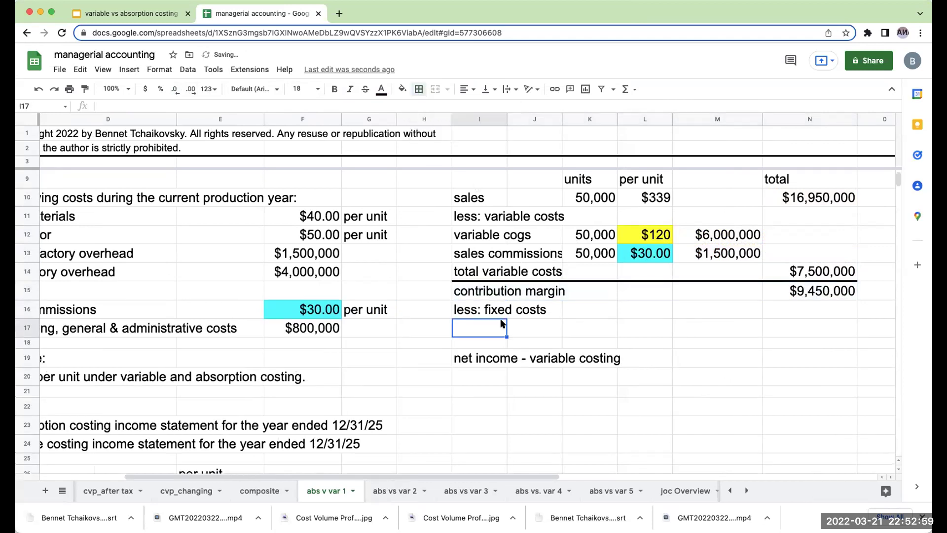
{"action": "type", "text": "fixe"}
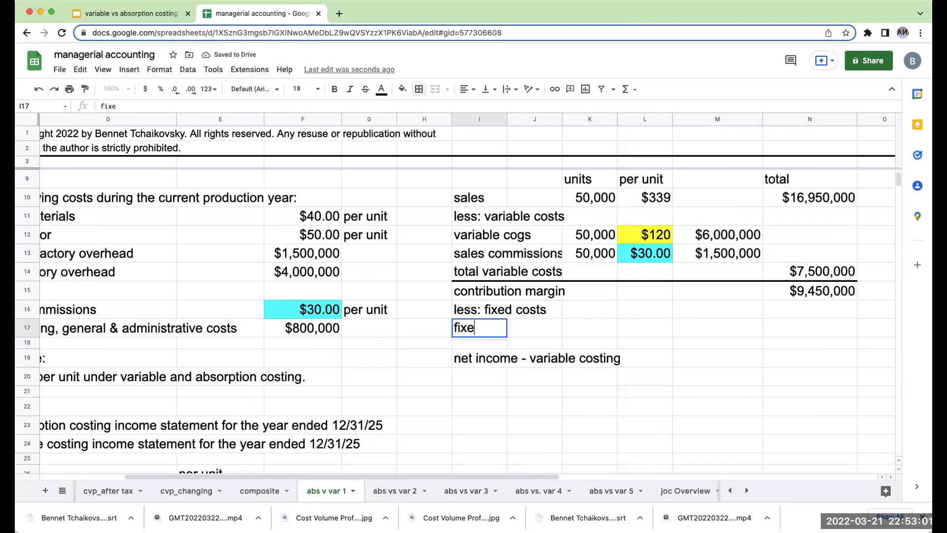
{"action": "type", "text": "d facotry"}
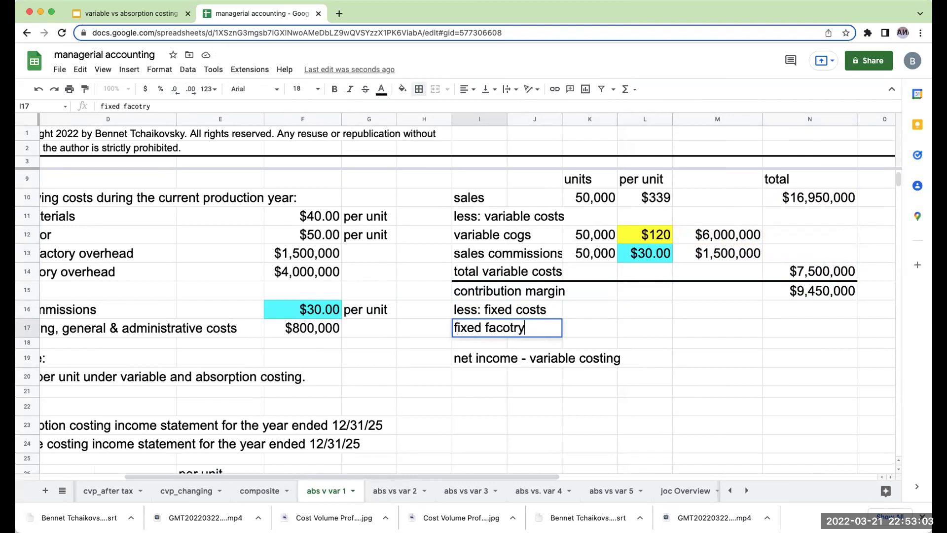
{"action": "type", "text": "tory ov"}
{"action": "type", "text": "h"}
{"action": "key", "text": "BackSpace"}
{"action": "type", "text": "erhead"}
{"action": "key", "text": "Return"}
- Link the fixed factory overhead amount in M17 to the given cost in F14
{"action": "key", "text": "Up"}
{"action": "key", "text": "Right"}
{"action": "key", "text": "Right"}
{"action": "key", "text": "Right"}
{"action": "key", "text": "Right"}
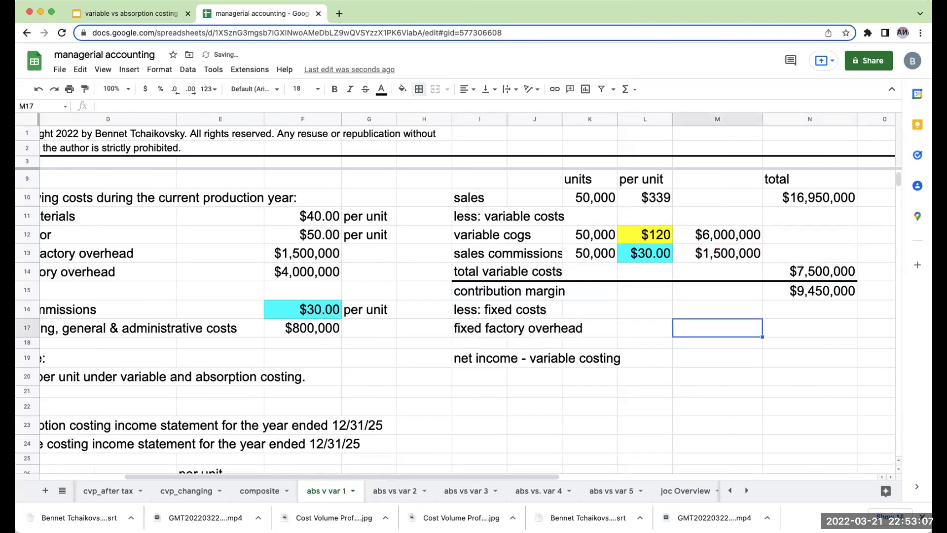
{"action": "type", "text": "+"}
{"action": "key", "text": "Left"}
{"action": "key", "text": "Left"}
{"action": "key", "text": "Left"}
{"action": "key", "text": "Left"}
{"action": "key", "text": "Left"}
{"action": "key", "text": "Left"}
{"action": "key", "text": "Left"}
{"action": "key", "text": "Up"}
{"action": "key", "text": "Up"}
{"action": "key", "text": "Up"}
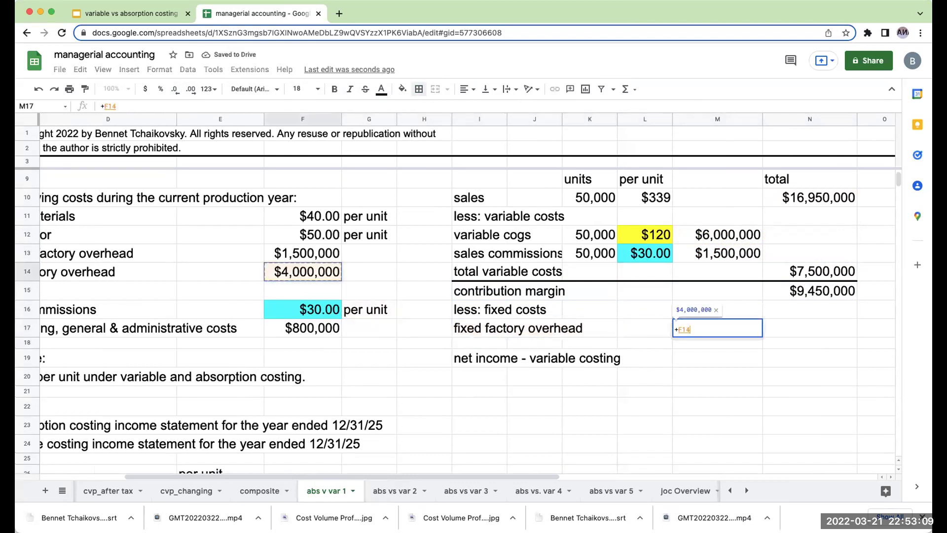
{"action": "key", "text": "Return"}
- Enter the row label "fixed sg&A" in I18
{"action": "key", "text": "Left"}
{"action": "key", "text": "Left"}
{"action": "key", "text": "Left"}
{"action": "key", "text": "Left"}
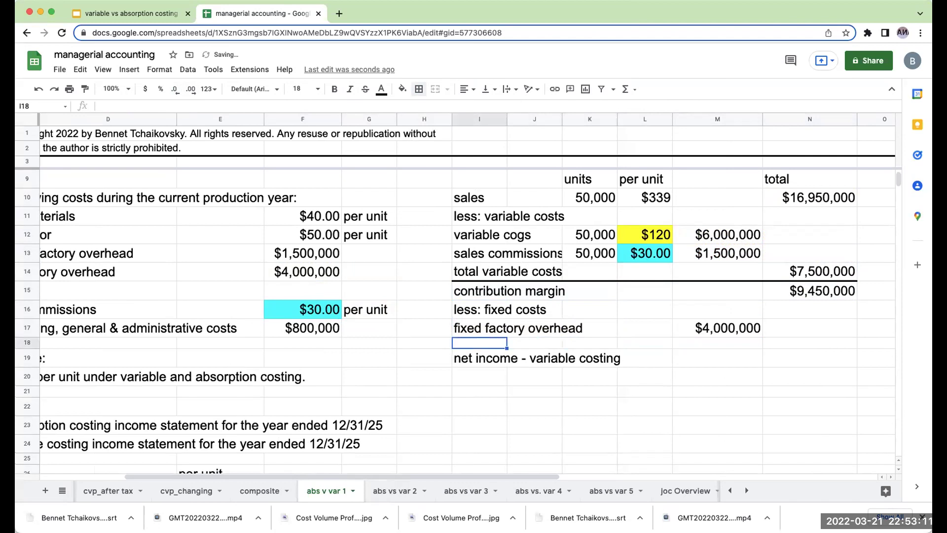
{"action": "type", "text": "fixed s"}
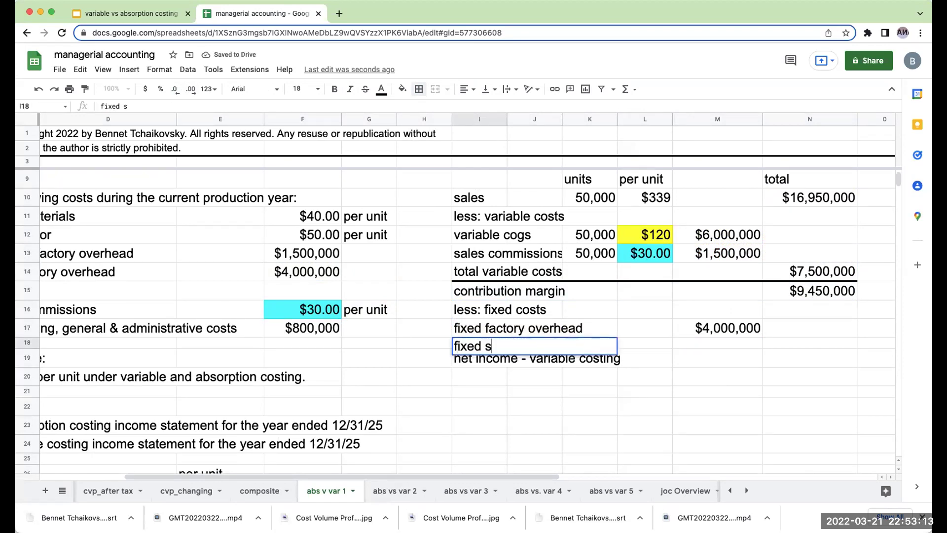
{"action": "type", "text": "g&A"}
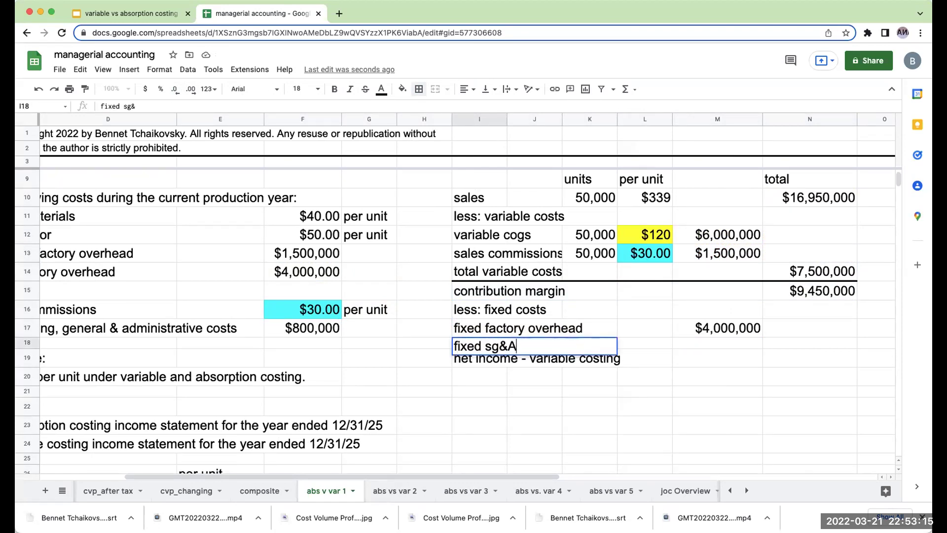
{"action": "key", "text": "Return"}
- Link the fixed sg&A amount in M18 to the fixed selling, general & administrative costs in F17
{"action": "key", "text": "Up"}
{"action": "key", "text": "Right"}
{"action": "key", "text": "Right"}
{"action": "key", "text": "Right"}
{"action": "key", "text": "Right"}
{"action": "type", "text": "+"}
{"action": "key", "text": "Left"}
{"action": "key", "text": "Left"}
{"action": "key", "text": "Left"}
{"action": "key", "text": "Left"}
{"action": "key", "text": "Left"}
{"action": "key", "text": "Left"}
{"action": "key", "text": "Left"}
{"action": "key", "text": "Up"}
{"action": "key", "text": "Return"}
- Move the "net income - variable costing" label from I19 down to I20
{"action": "key", "text": "Left"}
{"action": "key", "text": "Left"}
{"action": "key", "text": "Left"}
{"action": "key", "text": "Left"}
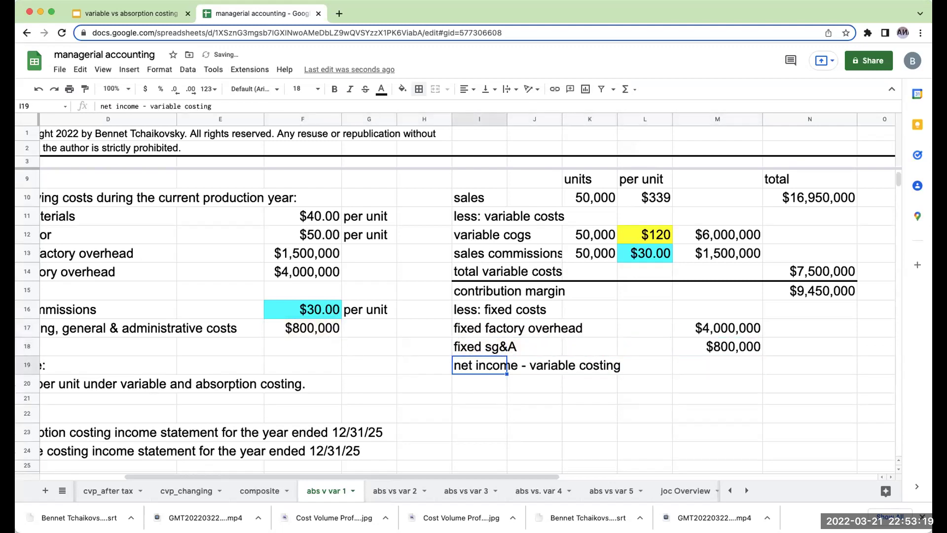
{"action": "key", "text": "super+x"}
{"action": "key", "text": "Down"}
{"action": "key", "text": "super+v"}
{"action": "key", "text": "Up"}
- Enter the label "total fixed costs" in I19 and set the font size of I19:N20 to 18
{"action": "type", "text": "total fixed costs"}
{"action": "key", "text": "Return"}
{"action": "left_click_drag", "start_coordinate": [476, 367], "coordinate": [847, 389]}
{"action": "left_click", "coordinate": [301, 89]}
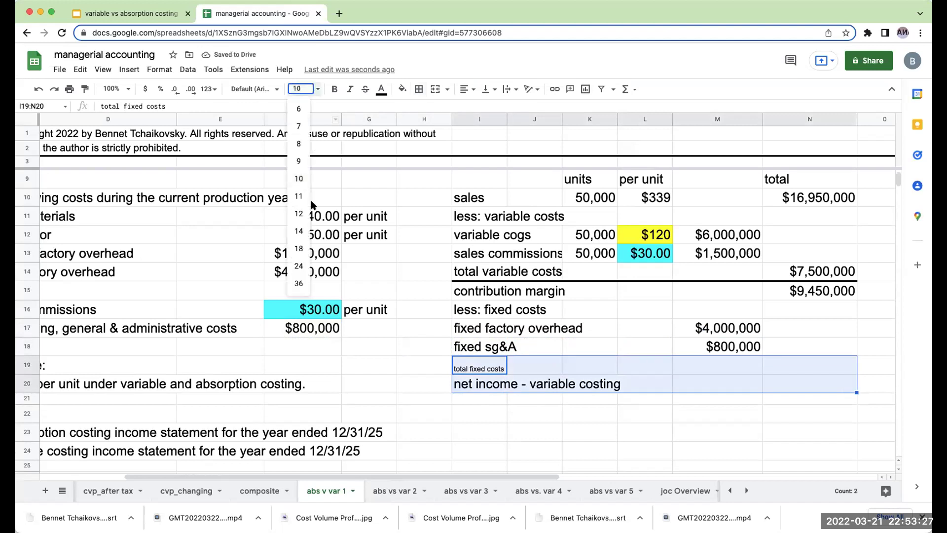
{"action": "left_click", "coordinate": [298, 249]}
- Calculate total fixed costs in N19 as M17+M18
{"action": "left_click", "coordinate": [786, 368]}
{"action": "type", "text": "+M17+M18"}
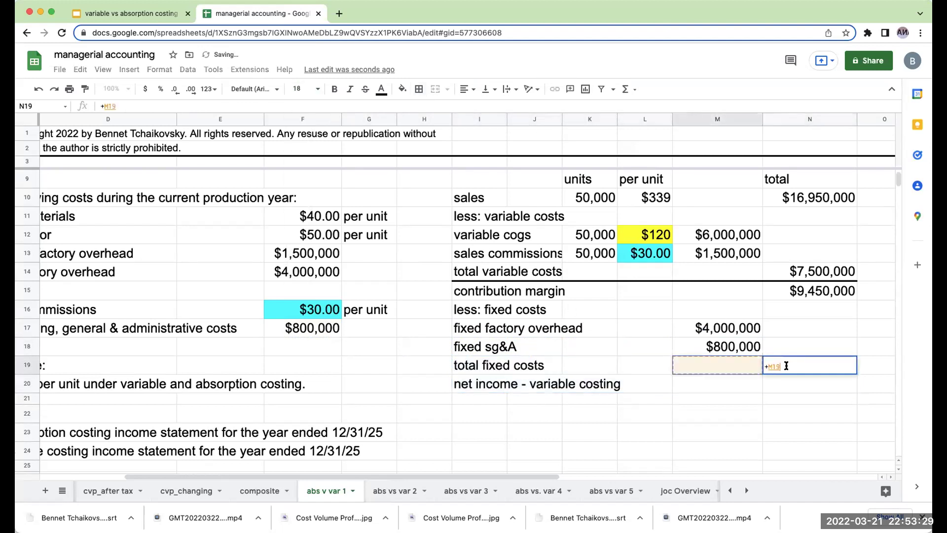
{"action": "key", "text": "Return"}
- Calculate net income under variable costing in N20 as N15-N19
{"action": "type", "text": "+N16"}
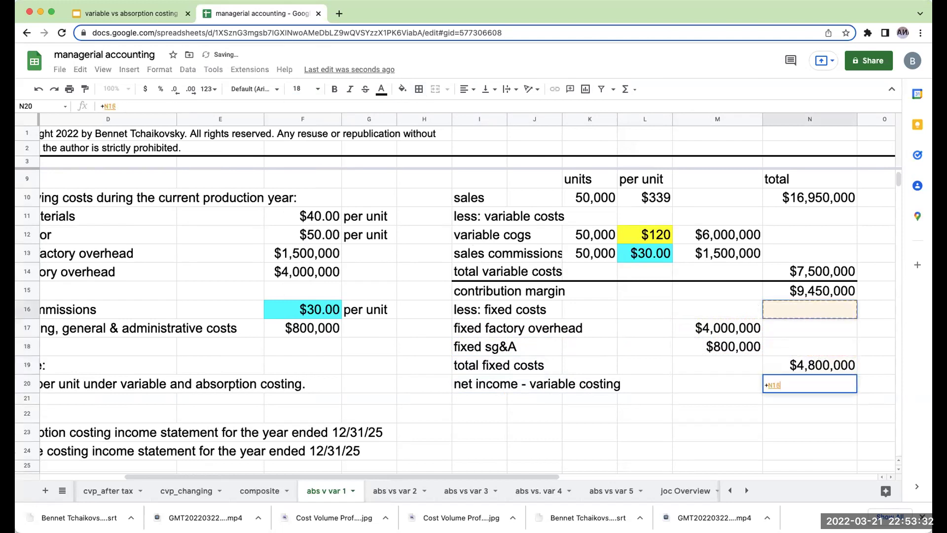
{"action": "left_click", "coordinate": [814, 291]}
{"action": "type", "text": "-"}
{"action": "left_click", "coordinate": [814, 365]}
{"action": "key", "text": "Return"}
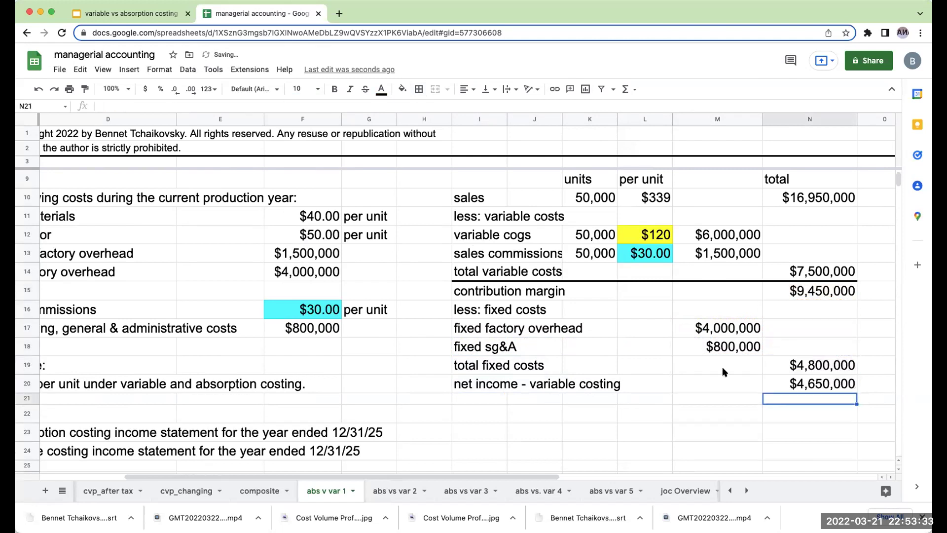
- Add a top border to the net income row across I20:N20
{"action": "left_click_drag", "start_coordinate": [490, 385], "coordinate": [814, 385]}
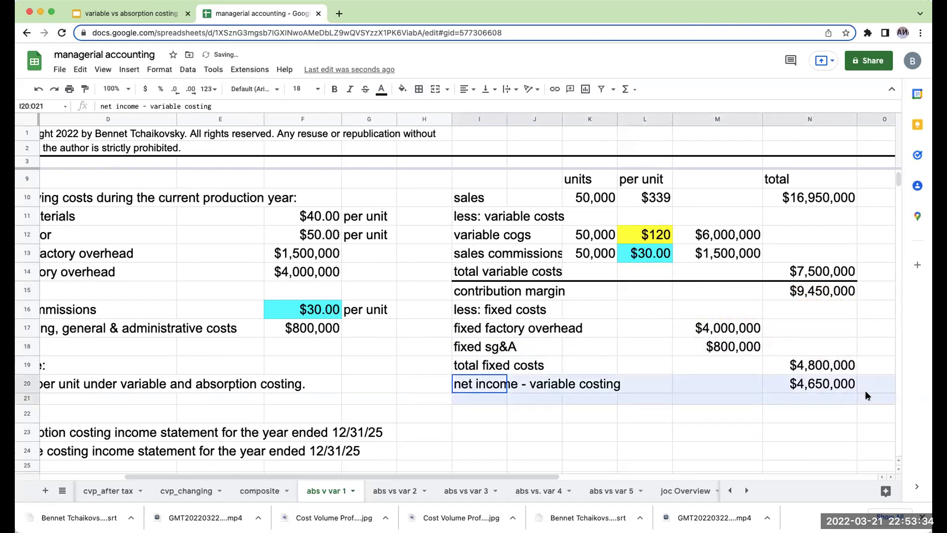
{"action": "left_click", "coordinate": [419, 88]}
{"action": "left_click", "coordinate": [438, 126]}
{"action": "left_click", "coordinate": [645, 398]}
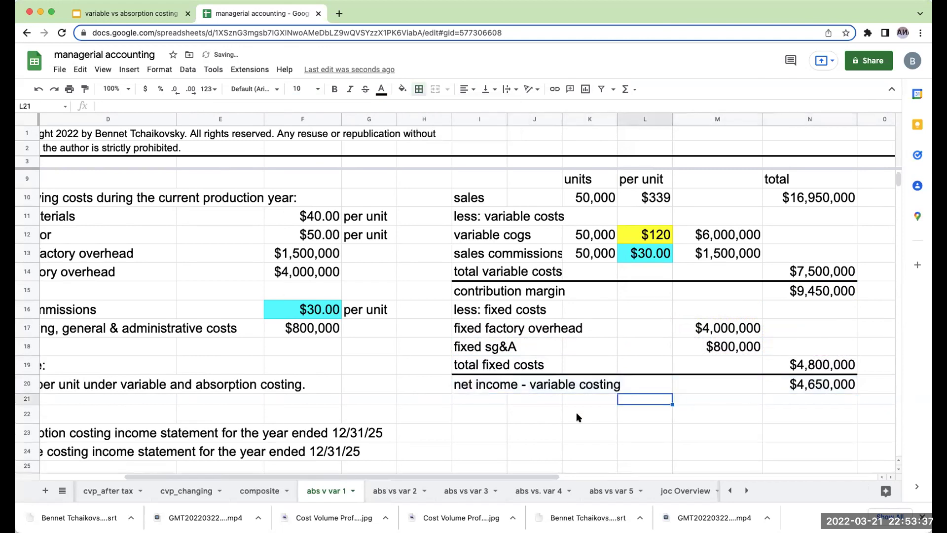
- Enter the title "income statement" in I6 and "variable costing" in I7 above the statement
{"action": "scroll", "coordinate": [576, 413], "scroll_direction": "up", "scroll_amount": 1}
{"action": "left_click", "coordinate": [492, 186]}
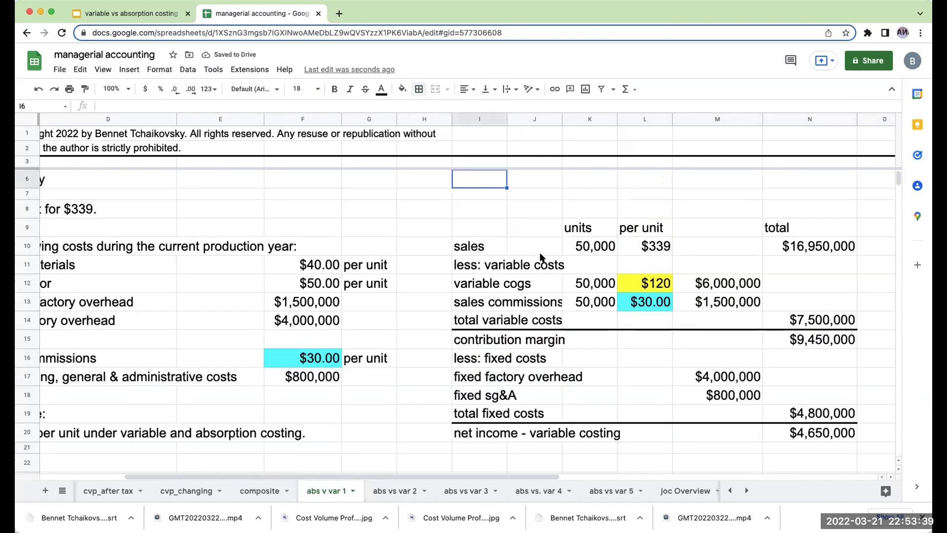
{"action": "type", "text": "income tst"}
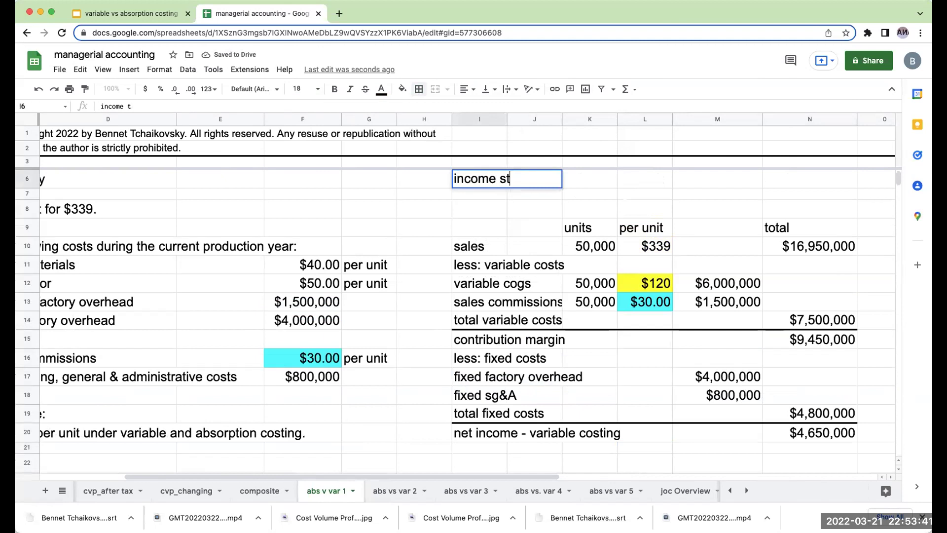
{"action": "type", "text": "atement"}
{"action": "key", "text": "Return"}
{"action": "type", "text": "variable costing"}
{"action": "key", "text": "Return"}
- Enter the heading "absorption costing" in I22 beneath the variable costing statement
{"action": "key", "text": "Return"}
{"action": "key", "text": "Down"}
{"action": "key", "text": "Down"}
{"action": "key", "text": "Down"}
{"action": "key", "text": "Down"}
{"action": "key", "text": "Down"}
{"action": "key", "text": "Down"}
{"action": "key", "text": "Down"}
{"action": "key", "text": "Down"}
{"action": "key", "text": "Down"}
{"action": "key", "text": "Down"}
{"action": "key", "text": "Down"}
{"action": "key", "text": "Down"}
{"action": "key", "text": "Down"}
{"action": "key", "text": "Down"}
{"action": "key", "text": "Down"}
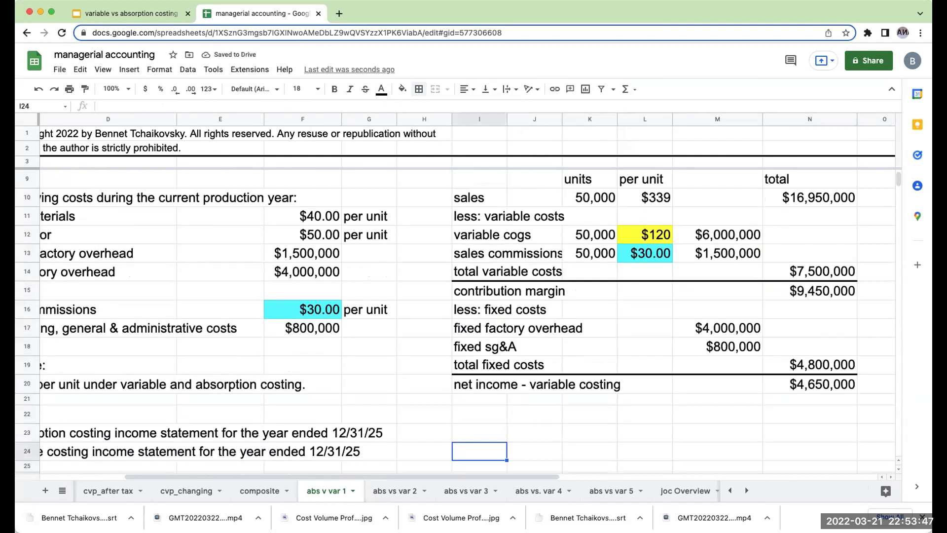
{"action": "key", "text": "Up"}
{"action": "key", "text": "Up"}
{"action": "type", "text": "absorption costing"}
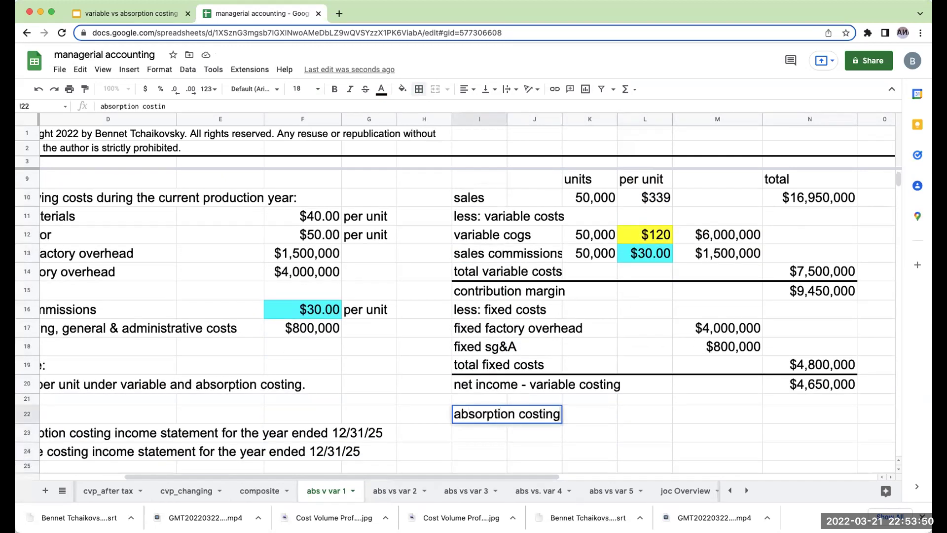
{"action": "key", "text": "Return"}
{"action": "key", "text": "Down"}
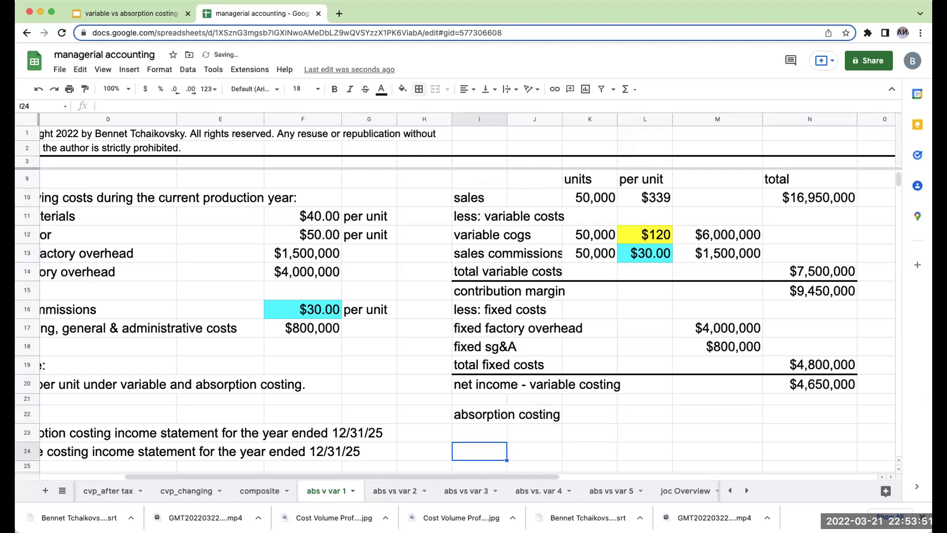
- Enter the label "sales" in I24 and the column heading "units" in K23
{"action": "type", "text": "sales"}
{"action": "key", "text": "Tab"}
{"action": "left_click", "coordinate": [589, 433]}
{"action": "type", "text": "untis"}
{"action": "key", "text": "Return"}
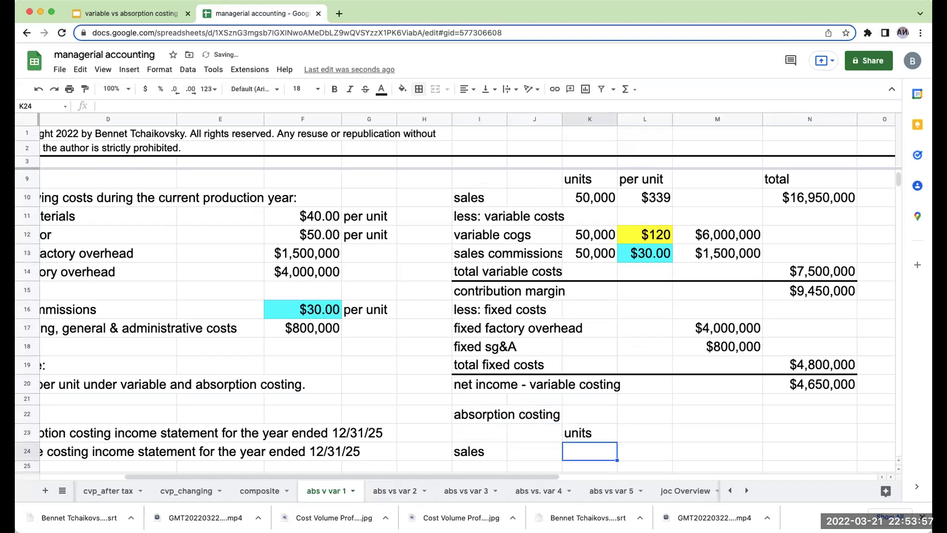
- Link the sales units in K24 to K10 and copy the formula to L24 for the unit price
{"action": "type", "text": "+"}
{"action": "key", "text": "Up"}
{"action": "key", "text": "Up"}
{"action": "key", "text": "Up"}
{"action": "key", "text": "Up"}
{"action": "key", "text": "Up"}
{"action": "key", "text": "Up"}
{"action": "key", "text": "Up"}
{"action": "key", "text": "Up"}
{"action": "key", "text": "Up"}
{"action": "key", "text": "Up"}
{"action": "key", "text": "Up"}
{"action": "key", "text": "Up"}
{"action": "key", "text": "Up"}
{"action": "key", "text": "Up"}
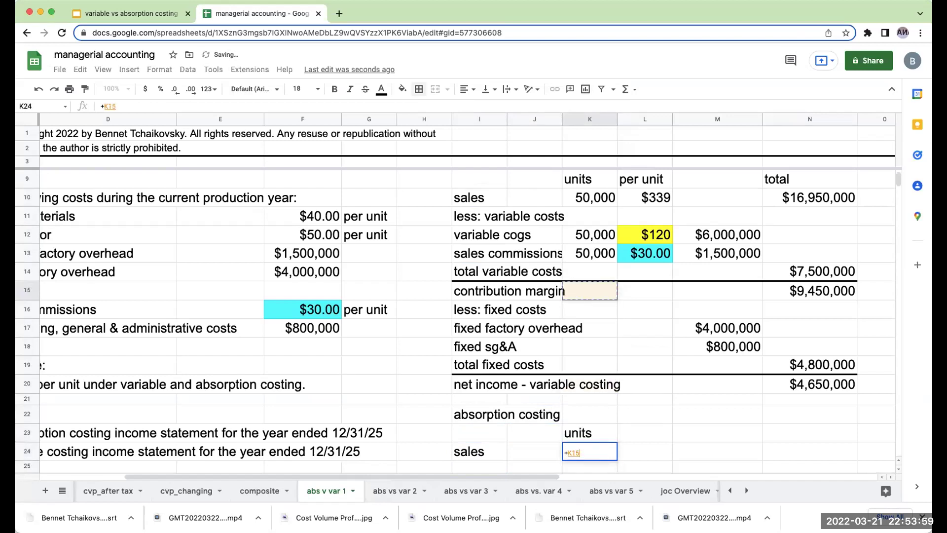
{"action": "key", "text": "Return"}
{"action": "key", "text": "Up"}
{"action": "key", "text": "ctrl+c"}
{"action": "key", "text": "Right"}
{"action": "key", "text": "ctrl+v"}
- Copy the "units" heading from K23 into L23 and change it to "per unit"
{"action": "key", "text": "Up"}
{"action": "key", "text": "Up"}
{"action": "key", "text": "Left"}
{"action": "key", "text": "Down"}
{"action": "key", "text": "ctrl+c"}
{"action": "key", "text": "Right"}
{"action": "key", "text": "ctrl+v"}
{"action": "key", "text": "Right"}
{"action": "key", "text": "Right"}
{"action": "key", "text": "Left"}
{"action": "key", "text": "Left"}
{"action": "key", "text": "Left"}
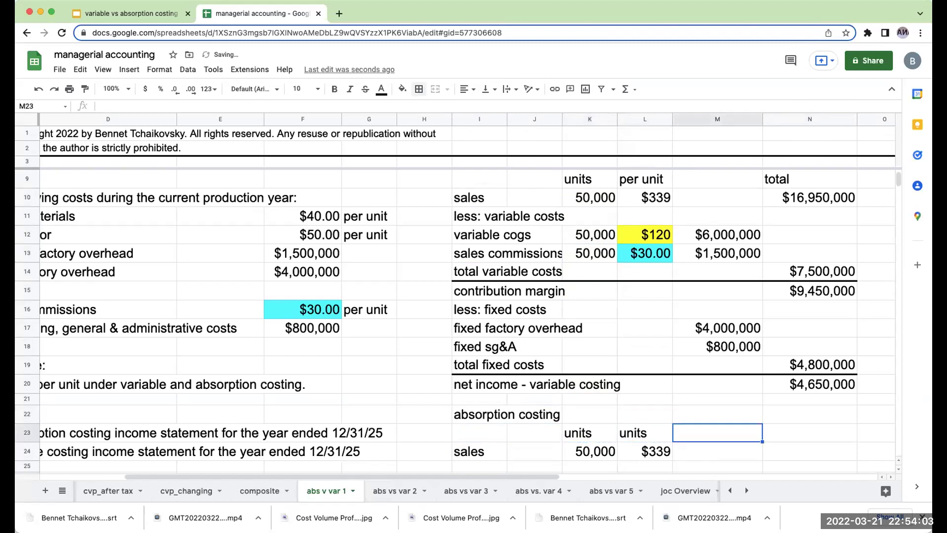
{"action": "key", "text": "Right"}
{"action": "type", "text": "per unit"}
{"action": "key", "text": "Return"}
- Enter the column heading "total" in N23 of the absorption costing statement
{"action": "left_click", "coordinate": [810, 433]}
{"action": "type", "text": "=L23"}
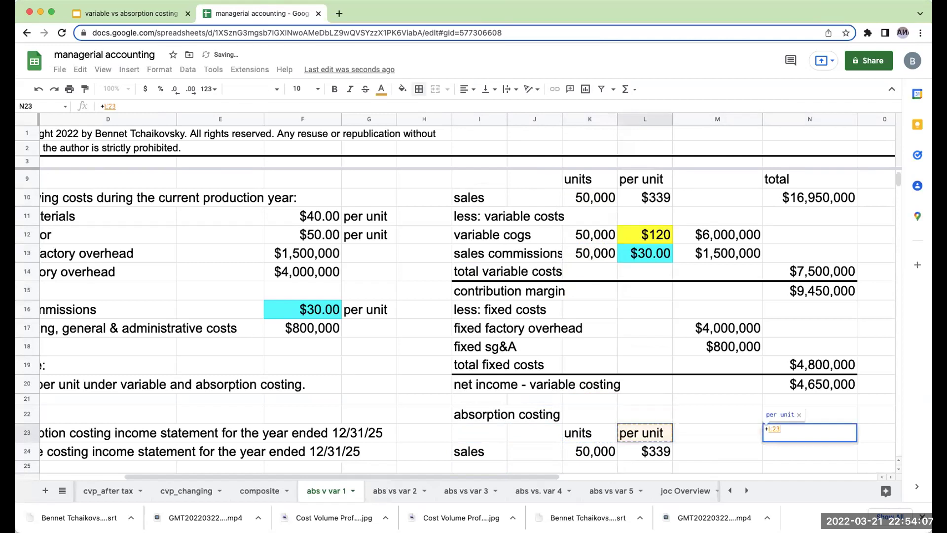
{"action": "key", "text": "Return"}
{"action": "key", "text": "Up"}
{"action": "type", "text": "total"}
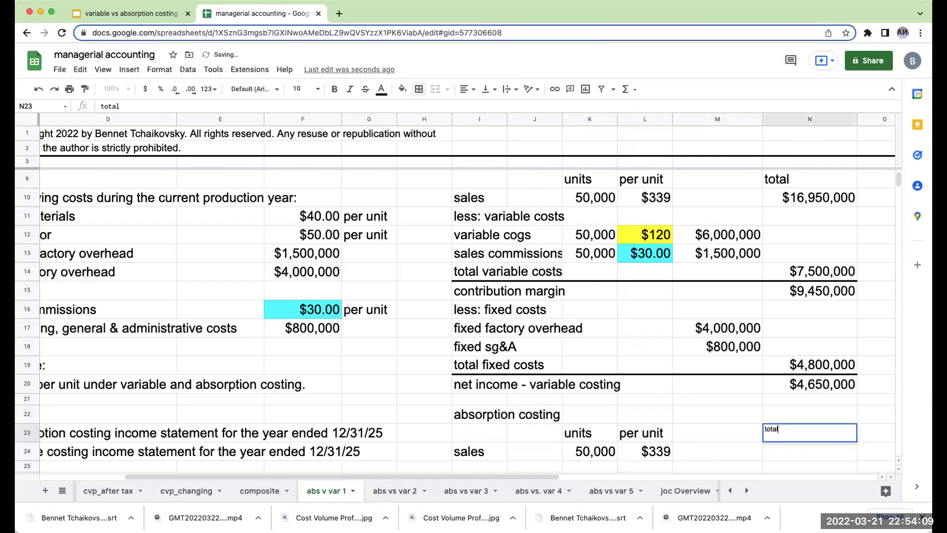
{"action": "key", "text": "Return"}
- Calculate total sales in N24 as K24*L24
{"action": "type", "text": "+"}
{"action": "key", "text": "Left"}
{"action": "key", "text": "Left"}
{"action": "type", "text": "*"}
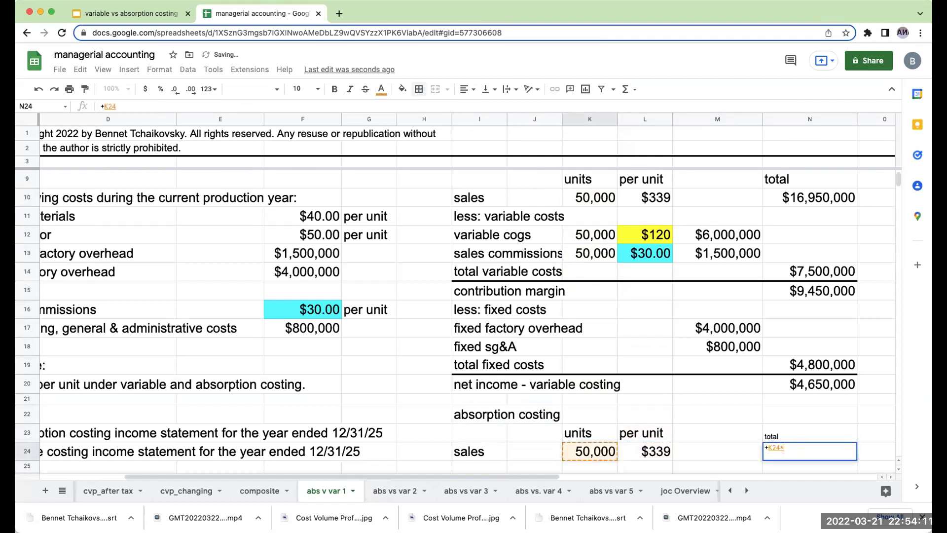
{"action": "key", "text": "Left"}
{"action": "key", "text": "Left"}
{"action": "key", "text": "Return"}
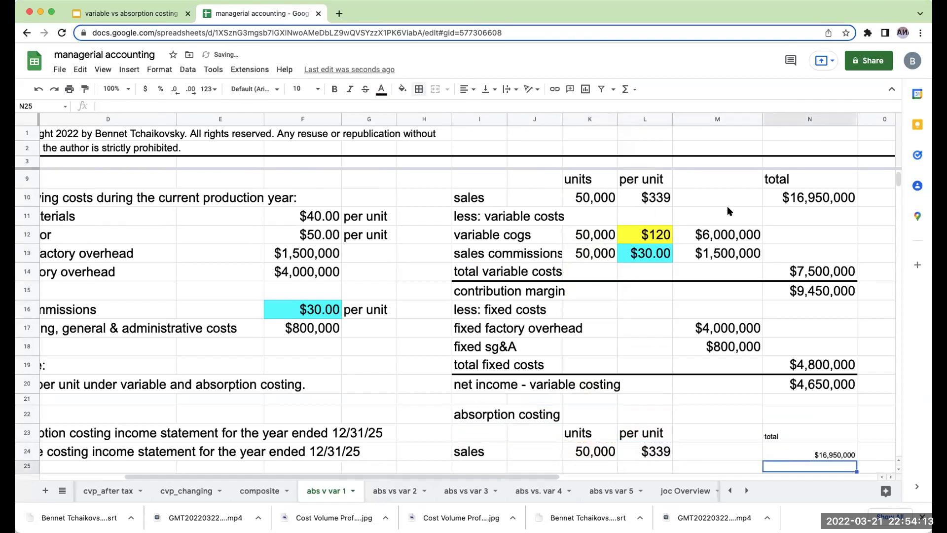
- Set the font size of I24:N43 to 18
{"action": "scroll", "coordinate": [727, 211], "scroll_direction": "down", "scroll_amount": 2}
{"action": "left_click_drag", "start_coordinate": [483, 375], "coordinate": [809, 471]}
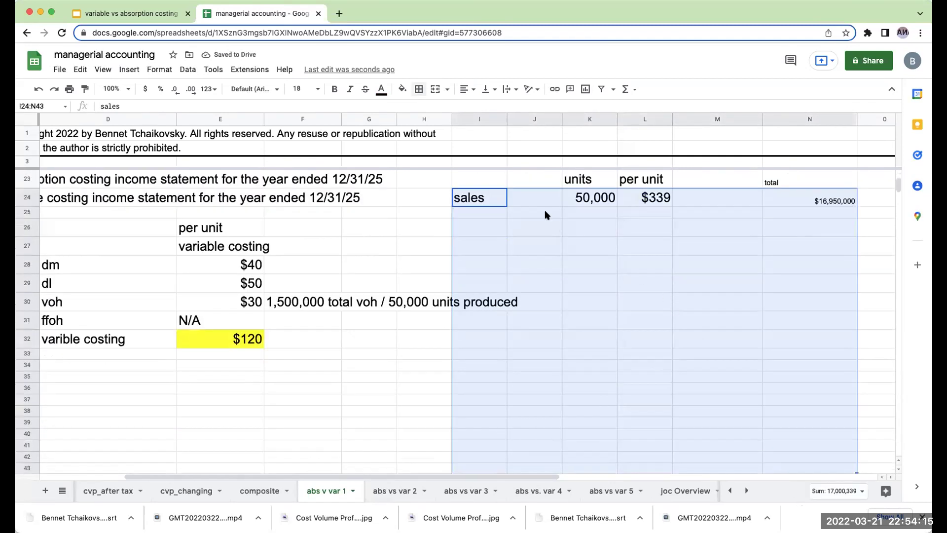
{"action": "left_click", "coordinate": [298, 89]}
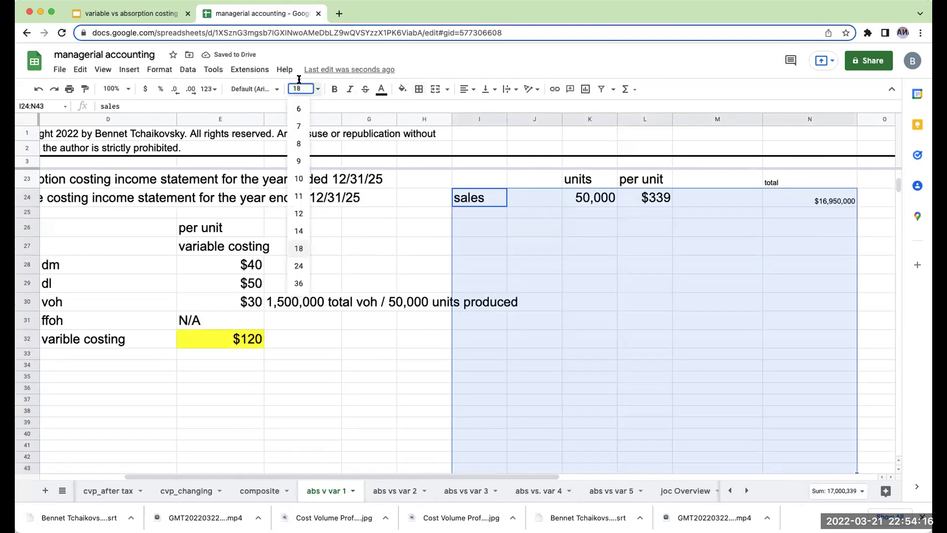
{"action": "left_click", "coordinate": [300, 251]}
{"action": "left_click", "coordinate": [538, 253]}
- Enter the label "less: COGS" in I25 and 50000 units in K25
{"action": "left_click", "coordinate": [492, 214]}
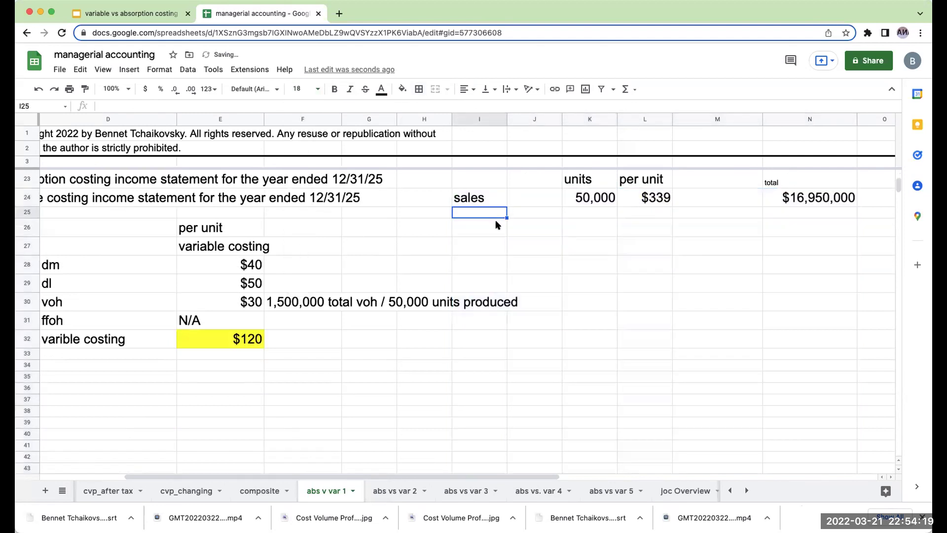
{"action": "scroll", "coordinate": [495, 224], "scroll_direction": "up", "scroll_amount": 5}
{"action": "type", "text": "less: COGS"}
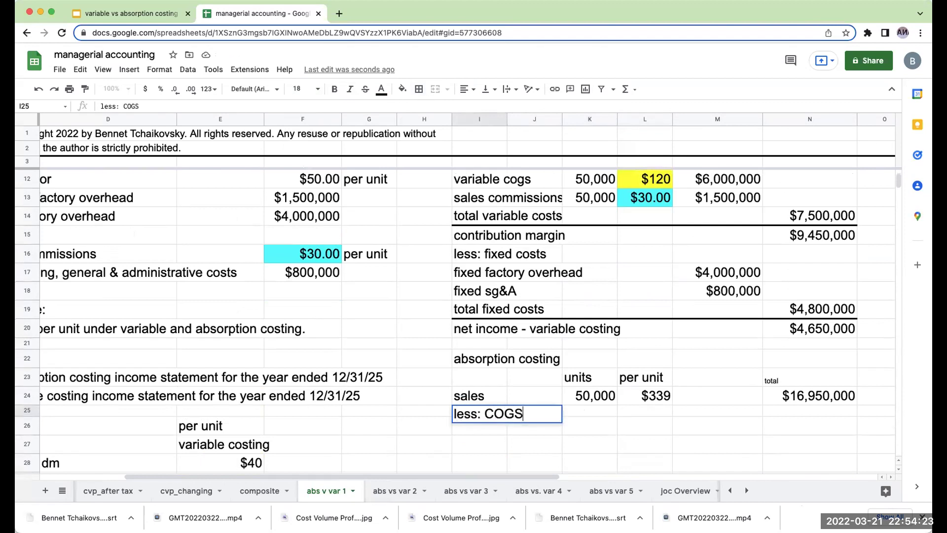
{"action": "key", "text": "Tab"}
{"action": "key", "text": "Tab"}
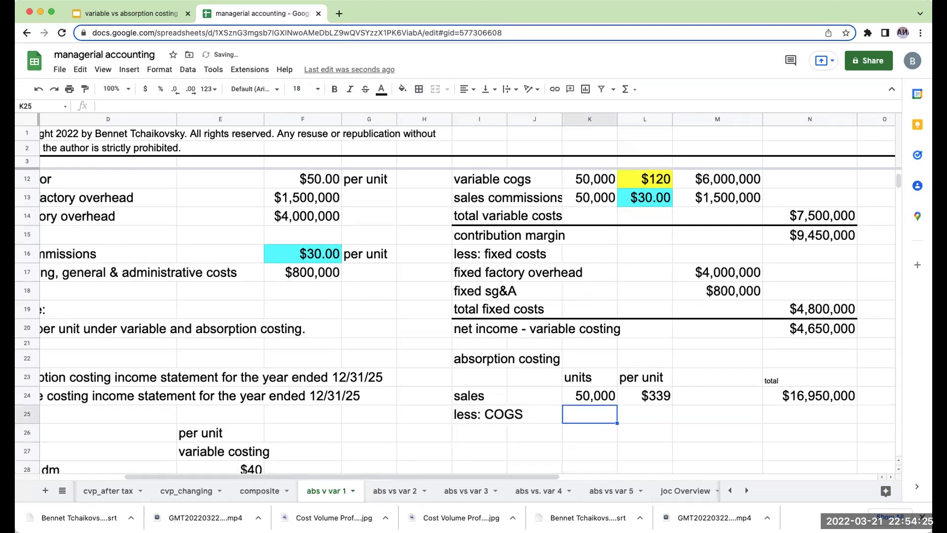
{"action": "type", "text": "50000"}
{"action": "key", "text": "Return"}
- Examine the variable costing per-unit cost table below the statement requirements
{"action": "left_click", "coordinate": [589, 414]}
{"action": "key", "text": "Right"}
{"action": "key", "text": "Left"}
{"action": "key", "text": "Left"}
{"action": "key", "text": "Left"}
{"action": "key", "text": "Left"}
{"action": "key", "text": "Down"}
{"action": "key", "text": "Down"}
{"action": "key", "text": "Down"}
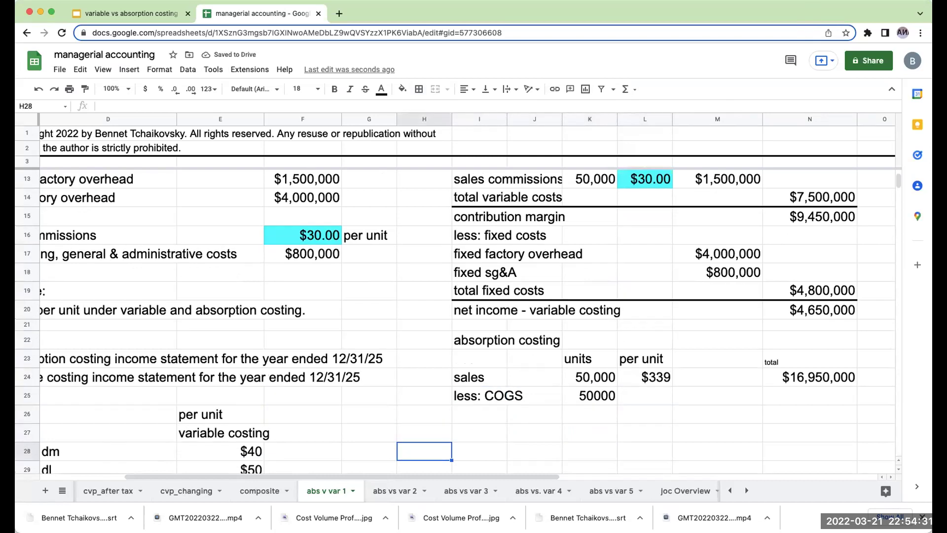
{"action": "key", "text": "Down"}
{"action": "key", "text": "Down"}
{"action": "key", "text": "Left"}
{"action": "key", "text": "Up"}
{"action": "key", "text": "Up"}
{"action": "key", "text": "Up"}
{"action": "key", "text": "Down"}
{"action": "key", "text": "Down"}
{"action": "key", "text": "Down"}
{"action": "key", "text": "Up"}
{"action": "key", "text": "Up"}
{"action": "key", "text": "Up"}
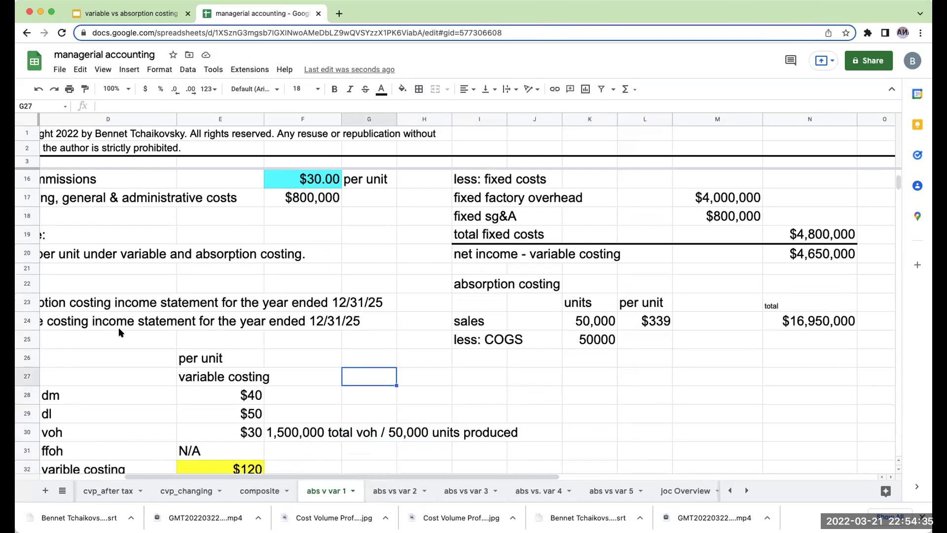
- Insert five rows above row 26 to move the per-unit cost table down
{"action": "left_click_drag", "start_coordinate": [25, 355], "coordinate": [60, 436]}
{"action": "right_click", "coordinate": [143, 405]}
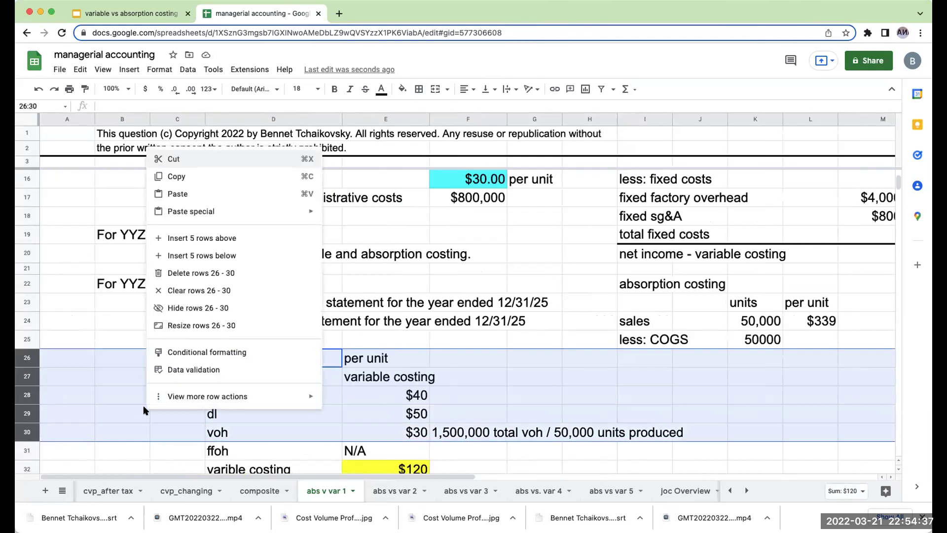
{"action": "left_click", "coordinate": [182, 239]}
{"action": "scroll", "coordinate": [475, 356], "scroll_direction": "down", "scroll_amount": 2}
- Enter the headings "per unit" in J31 and "absorption costing" in J32 beside the variable costing table
{"action": "left_click", "coordinate": [590, 342]}
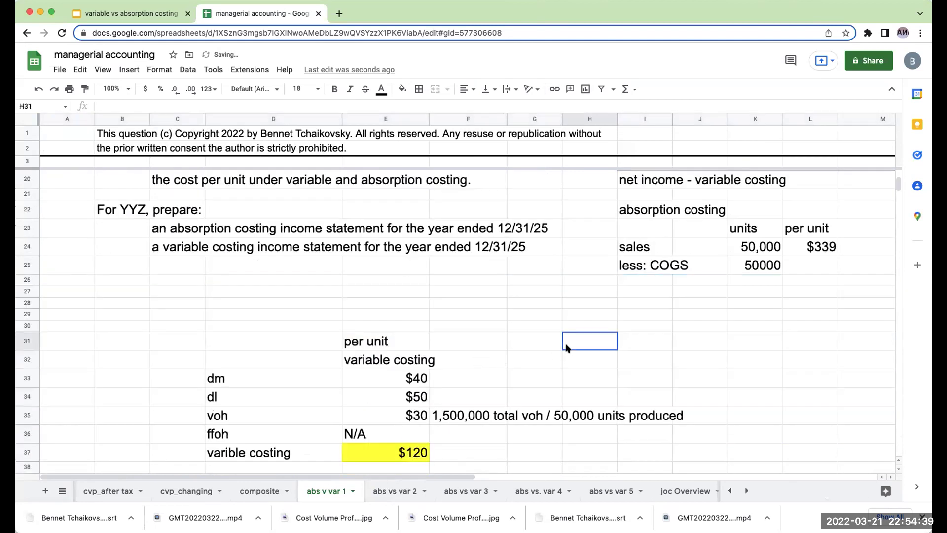
{"action": "key", "text": "Right"}
{"action": "key", "text": "Right"}
{"action": "type", "text": "per"}
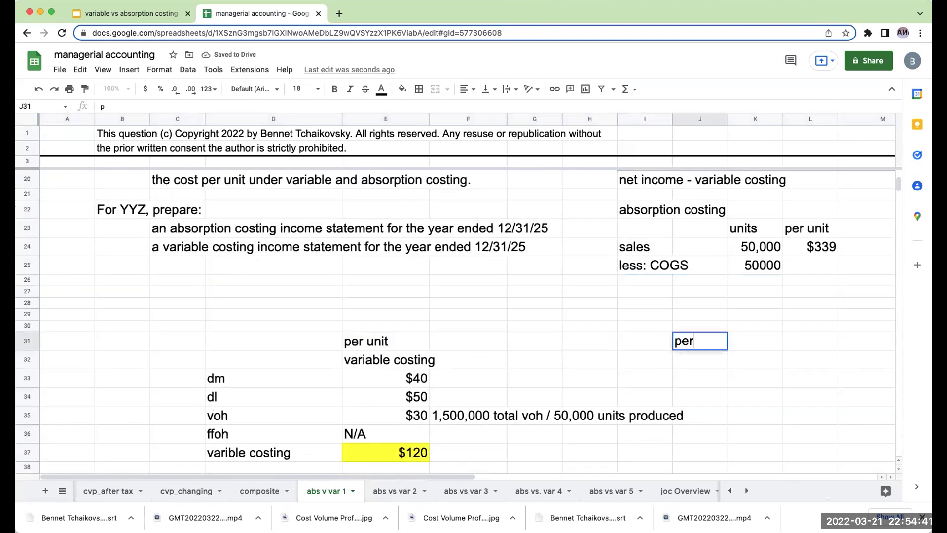
{"action": "type", "text": " unit"}
{"action": "key", "text": "Return"}
{"action": "type", "text": "absop"}
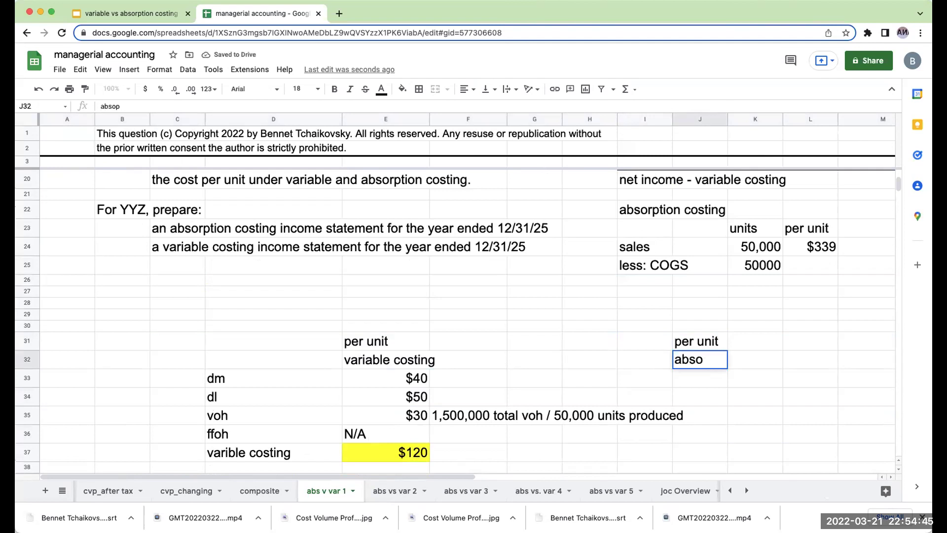
{"action": "type", "text": "sorption costing"}
{"action": "key", "text": "Return"}
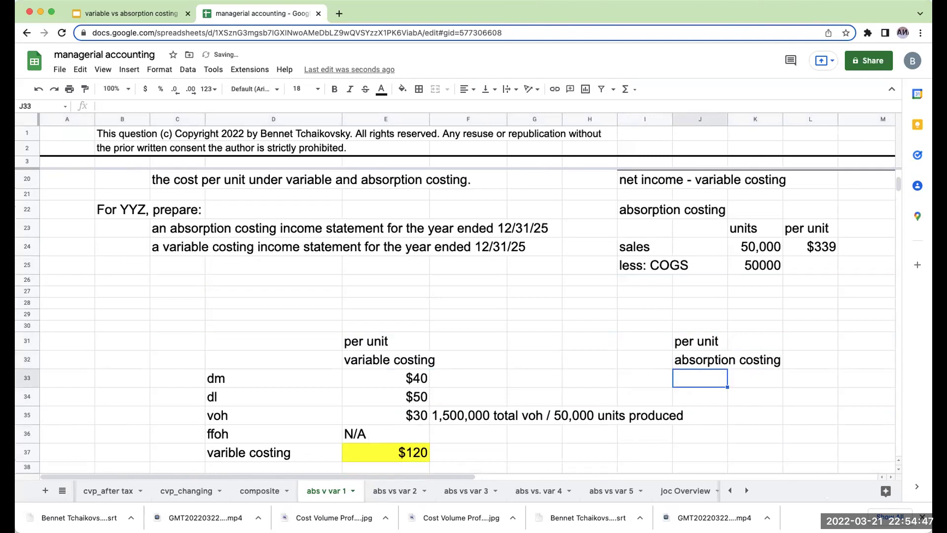
- Link the absorption costing dm, dl and voh amounts in J33:J35 to the variable costing amounts in E33:E35
{"action": "type", "text": "+"}
{"action": "key", "text": "Left"}
{"action": "key", "text": "Left"}
{"action": "key", "text": "Left"}
{"action": "key", "text": "Left"}
{"action": "key", "text": "Left"}
{"action": "key", "text": "Return"}
{"action": "type", "text": "+"}
{"action": "key", "text": "Left"}
{"action": "key", "text": "Left"}
{"action": "key", "text": "Left"}
{"action": "key", "text": "Left"}
{"action": "key", "text": "Left"}
{"action": "key", "text": "Return"}
{"action": "type", "text": "+"}
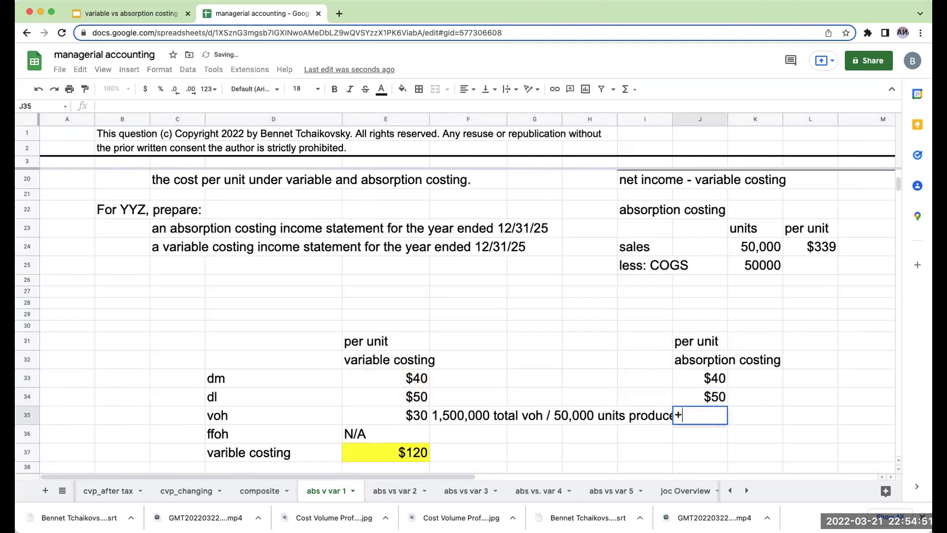
{"action": "key", "text": "Left"}
{"action": "key", "text": "Left"}
{"action": "key", "text": "Left"}
{"action": "key", "text": "Left"}
{"action": "key", "text": "Left"}
{"action": "key", "text": "Return"}
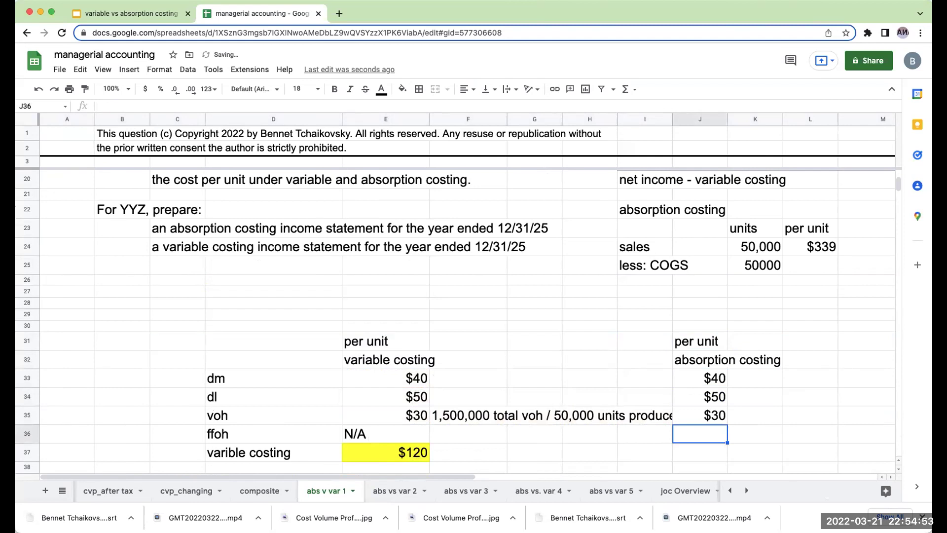
- Enter the note "4,000,000 total ffoh / 50,000 units produced" in K36 beside the absorption costing ffoh cell
{"action": "left_click", "coordinate": [755, 433]}
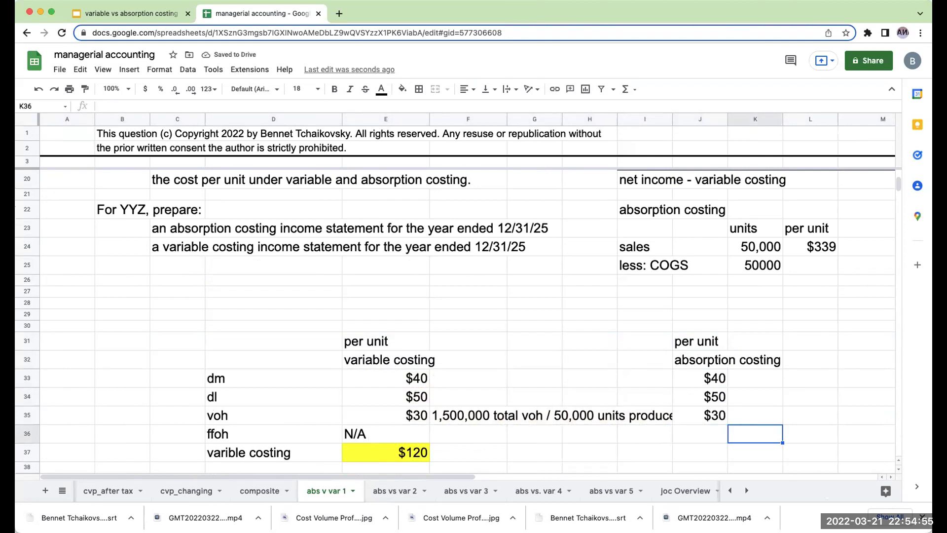
{"action": "type", "text": "4,000"}
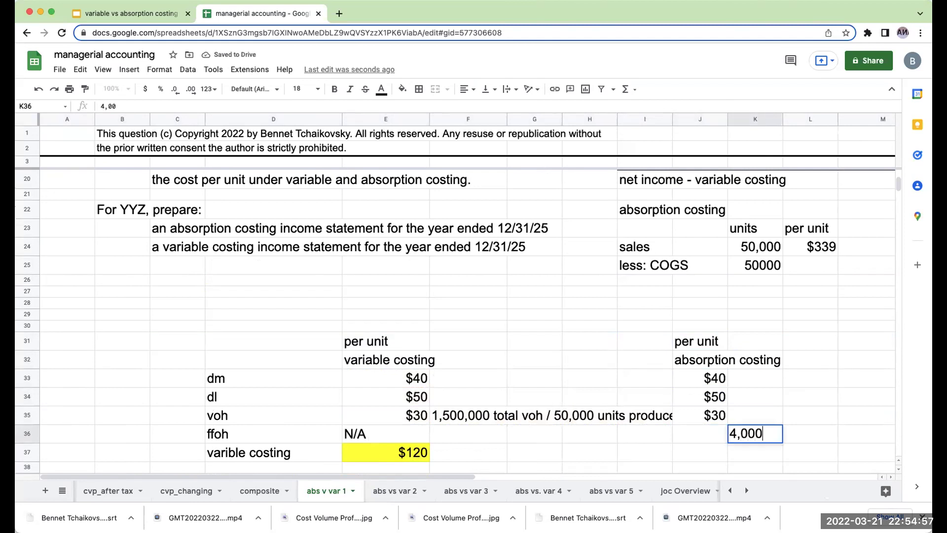
{"action": "type", "text": ",000 totalffoh / 50,000 units produced"}
{"action": "key", "text": "Return"}
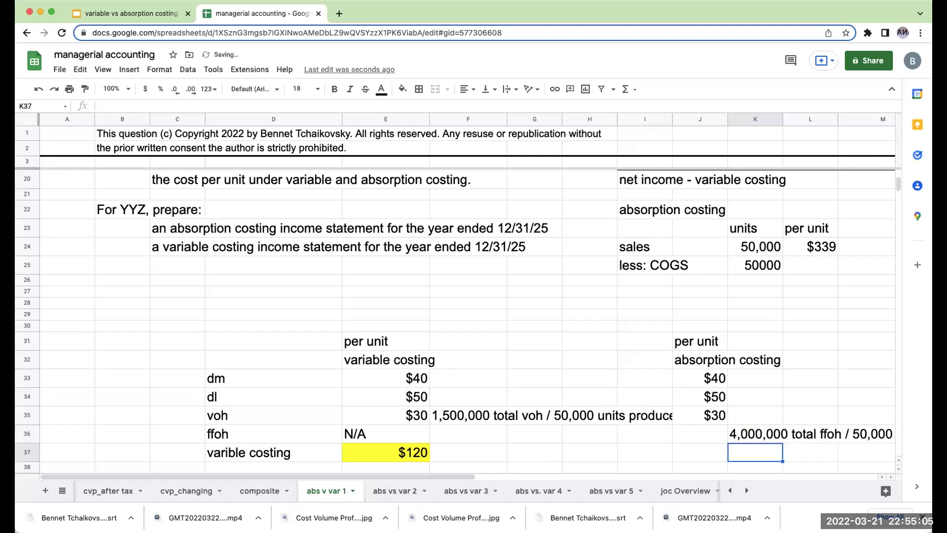
- Calculate the absorption costing ffoh per unit in J36 as fixed factory overhead F14 divided by 50000
{"action": "left_click", "coordinate": [699, 434]}
{"action": "type", "text": "+"}
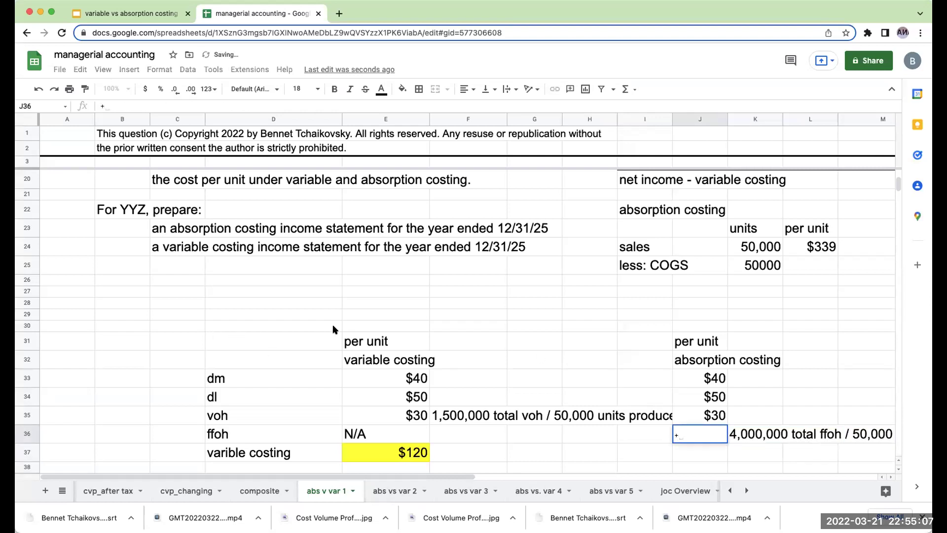
{"action": "scroll", "coordinate": [333, 329], "scroll_direction": "up", "scroll_amount": 5}
{"action": "left_click", "coordinate": [459, 255]}
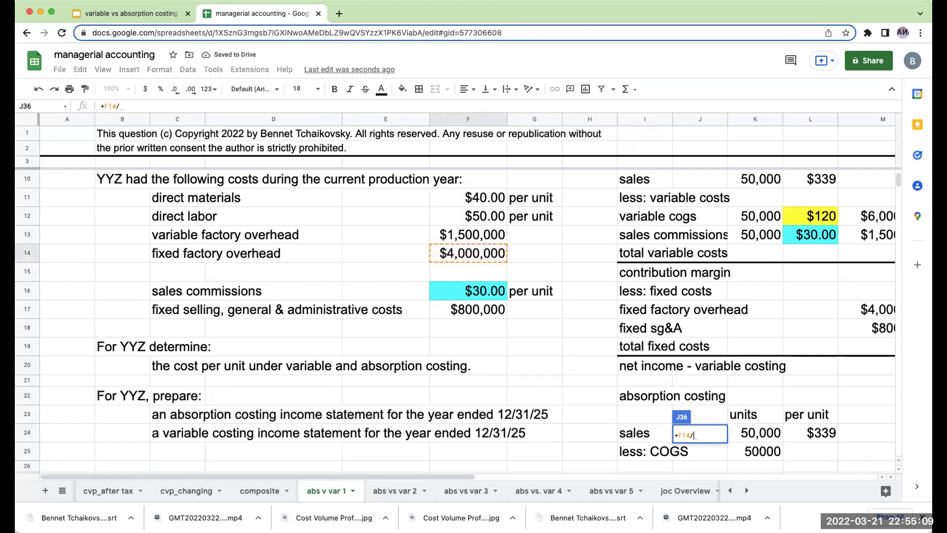
{"action": "key", "text": "Tab"}
{"action": "left_click", "coordinate": [700, 434]}
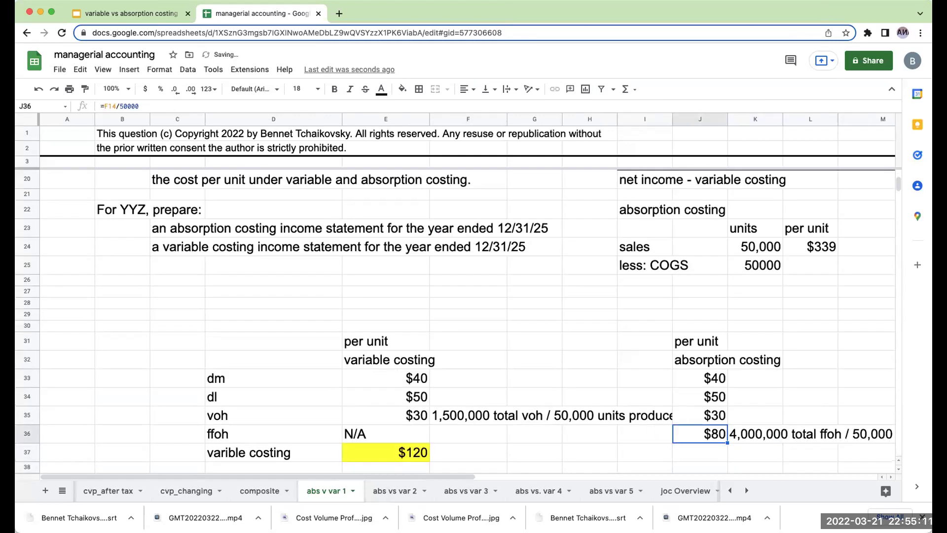
- Total the absorption costing per-unit costs in J37 with the formula =J33+J34+J35+J36
{"action": "key", "text": "Down"}
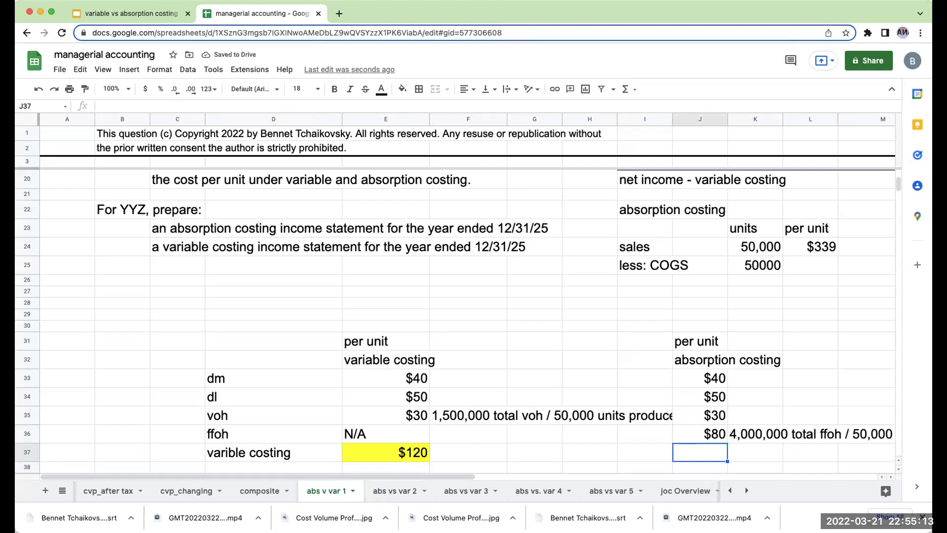
{"action": "type", "text": "+"}
{"action": "key", "text": "Up"}
{"action": "key", "text": "Up"}
{"action": "key", "text": "Up"}
{"action": "key", "text": "Up"}
{"action": "type", "text": "+"}
{"action": "key", "text": "Up"}
{"action": "key", "text": "Up"}
{"action": "type", "text": "+"}
{"action": "key", "text": "Up"}
{"action": "key", "text": "Up"}
{"action": "key", "text": "Up"}
{"action": "type", "text": "+"}
{"action": "key", "text": "Up"}
{"action": "key", "text": "Return"}
- Fill the absorption costing per-unit total in J37 with light orange
{"action": "left_click", "coordinate": [713, 451]}
{"action": "left_click", "coordinate": [403, 88]}
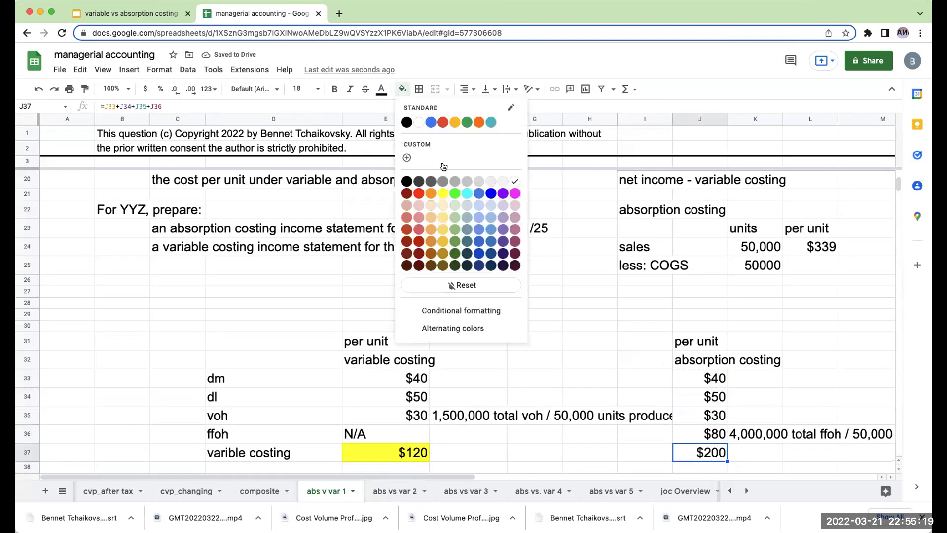
{"action": "left_click", "coordinate": [431, 205]}
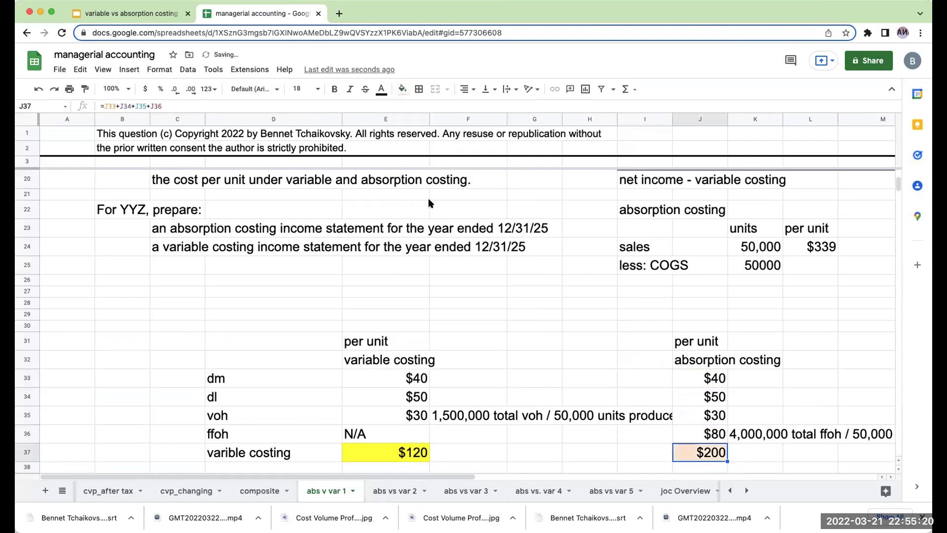
- Fill the COGS per-unit cell L25 with light orange and link it to the absorption cost total in J37
{"action": "left_click", "coordinate": [794, 260]}
{"action": "left_click", "coordinate": [403, 89]}
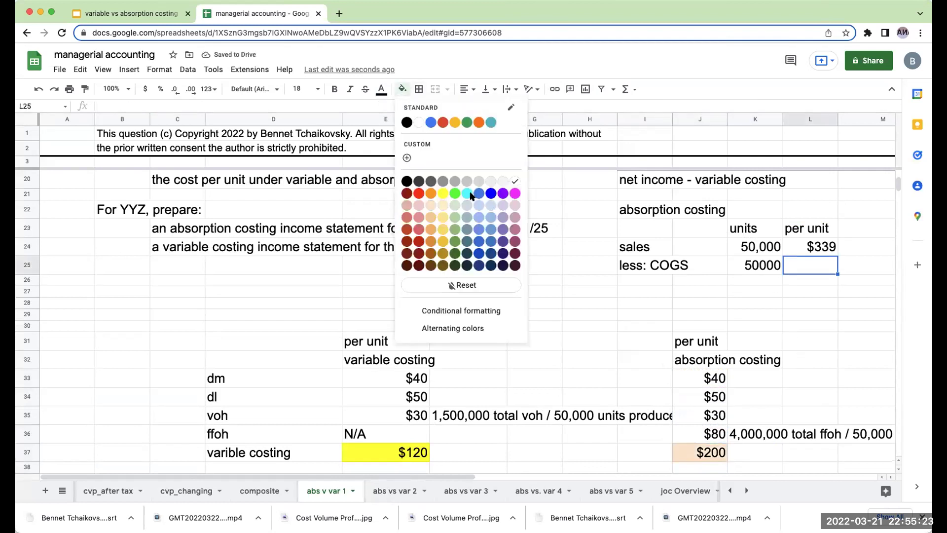
{"action": "left_click", "coordinate": [431, 204]}
{"action": "type", "text": "+"}
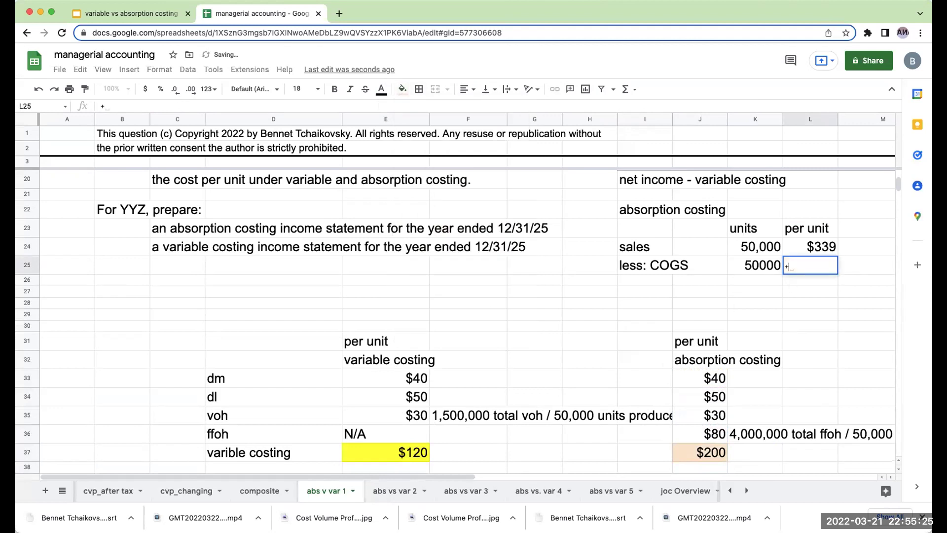
{"action": "left_click", "coordinate": [710, 452]}
{"action": "key", "text": "Return"}
- Calculate total absorption COGS in N25 by multiplying the units in K25 by the per-unit cost in L25
{"action": "key", "text": "Up"}
{"action": "key", "text": "Right"}
{"action": "key", "text": "Right"}
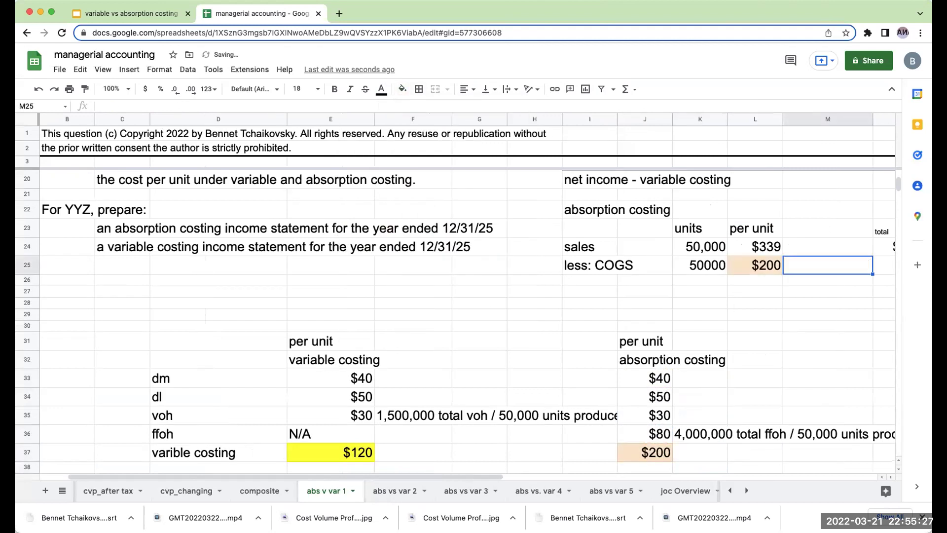
{"action": "type", "text": "+"}
{"action": "key", "text": "Left"}
{"action": "key", "text": "Left"}
{"action": "key", "text": "Left"}
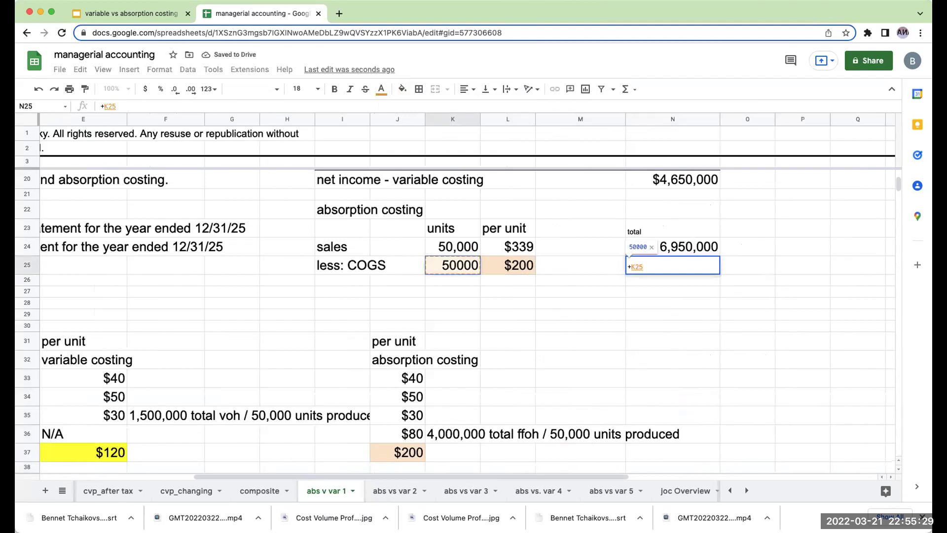
{"action": "type", "text": "*"}
{"action": "key", "text": "Left"}
{"action": "key", "text": "Left"}
{"action": "key", "text": "Return"}
{"action": "key", "text": "Up"}
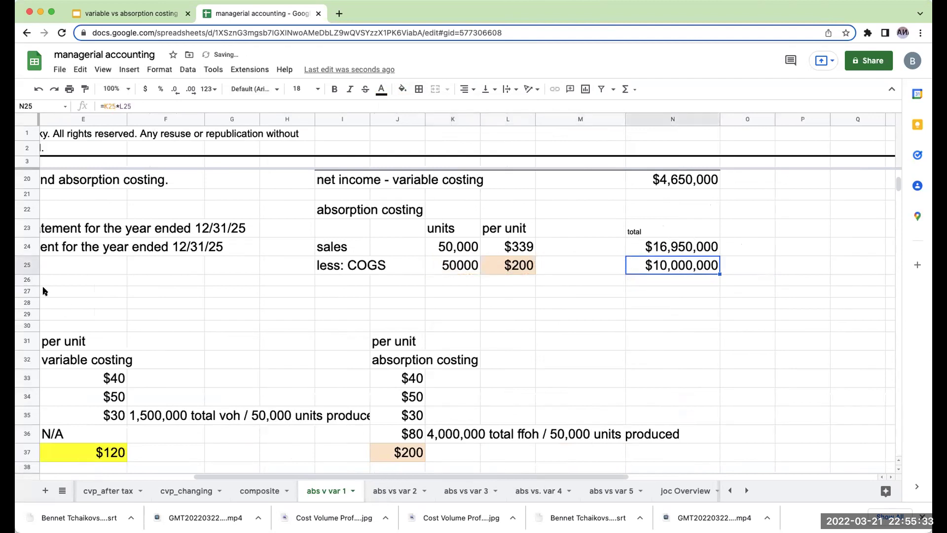
- Insert five more rows above row 26 to make room for the rest of the absorption costing statement
{"action": "left_click_drag", "start_coordinate": [27, 279], "coordinate": [31, 323]}
{"action": "right_click", "coordinate": [130, 319]}
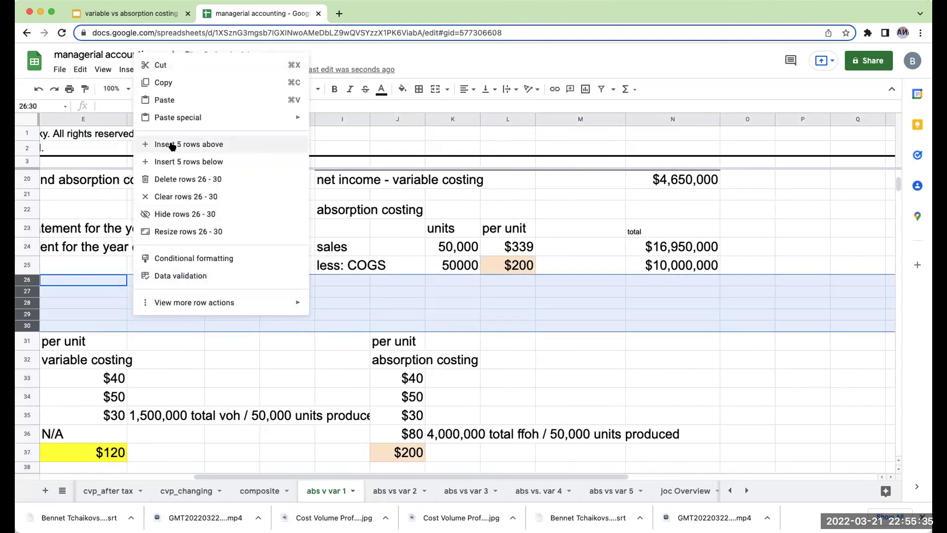
{"action": "left_click", "coordinate": [148, 142]}
- Enter the label "Gross Profit" in I26 below the COGS line
{"action": "left_click", "coordinate": [625, 269]}
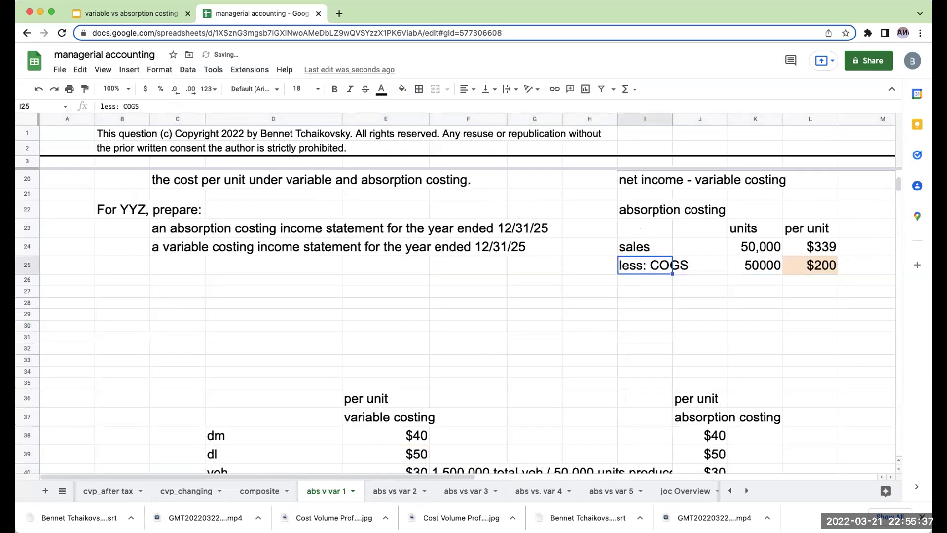
{"action": "key", "text": "Down"}
{"action": "key", "text": "Right"}
{"action": "key", "text": "Right"}
{"action": "key", "text": "Right"}
{"action": "scroll", "coordinate": [445, 131], "scroll_direction": "right", "scroll_amount": 5}
{"action": "key", "text": "Left"}
{"action": "key", "text": "Left"}
{"action": "key", "text": "Left"}
{"action": "type", "text": "Gross Pfo"}
{"action": "key", "text": "BackSpace"}
{"action": "key", "text": "BackSpace"}
{"action": "type", "text": "rofit"}
{"action": "key", "text": "Return"}
- Calculate gross profit in N26 with the formula =N24-N25
{"action": "key", "text": "Up"}
{"action": "key", "text": "Right"}
{"action": "key", "text": "Right"}
{"action": "key", "text": "Right"}
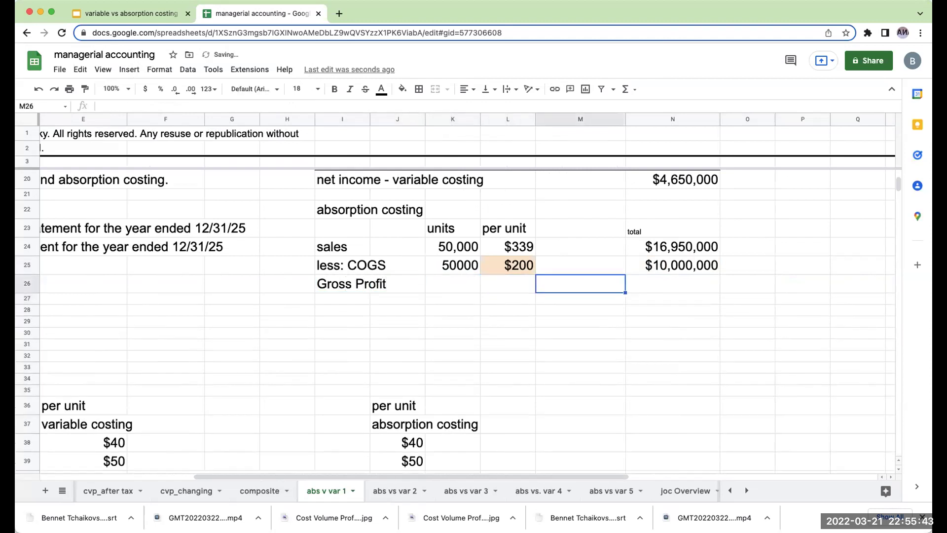
{"action": "key", "text": "Right"}
{"action": "type", "text": "=N24-N25"}
{"action": "key", "text": "Return"}
{"action": "key", "text": "Up"}
{"action": "key", "text": "Left"}
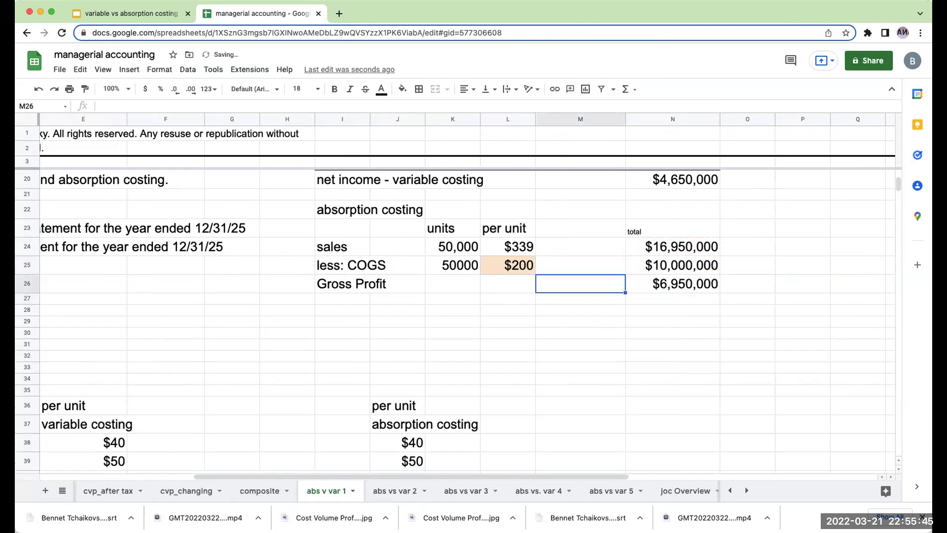
- Enter the label "less: selling, general & administrative" in I27 below Gross Profit
{"action": "key", "text": "Left"}
{"action": "key", "text": "Left"}
{"action": "key", "text": "Left"}
{"action": "key", "text": "Down"}
{"action": "key", "text": "Left"}
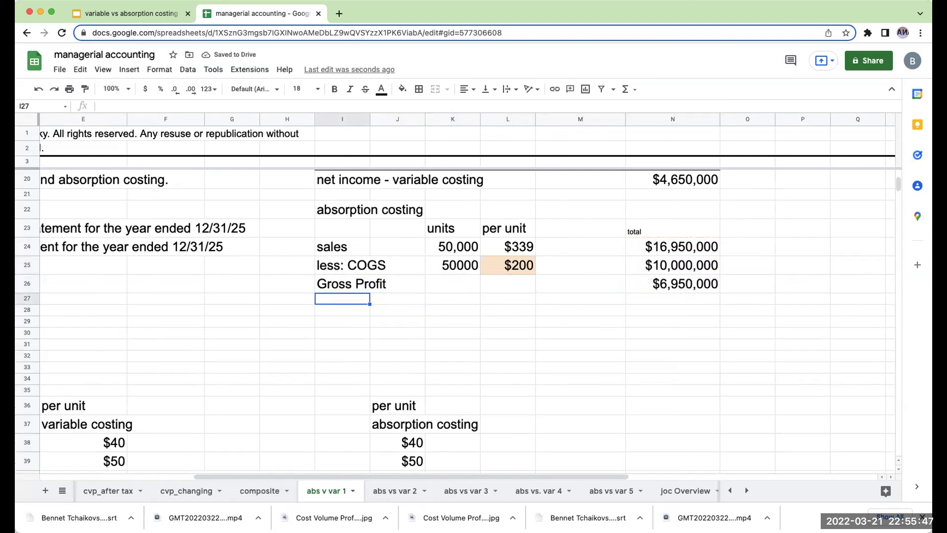
{"action": "type", "text": "less: "}
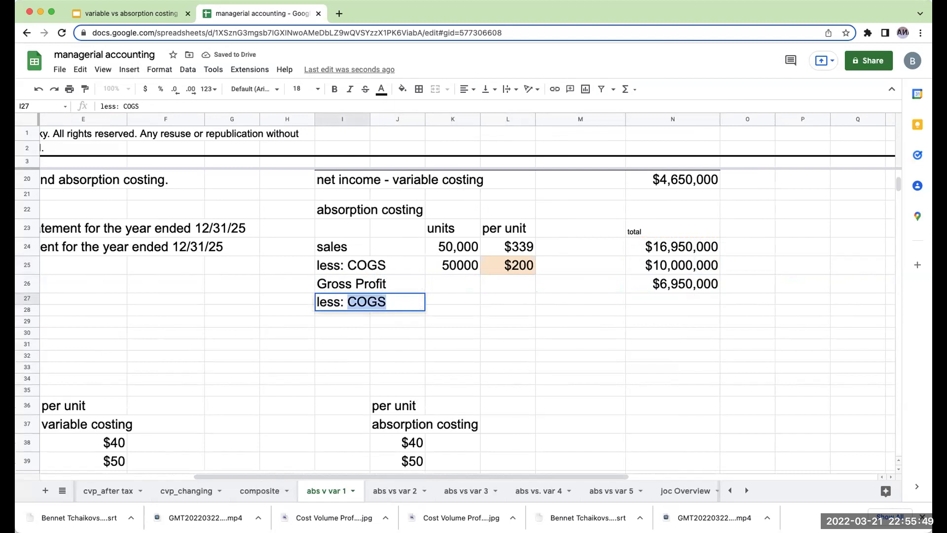
{"action": "type", "text": "selling, ge"}
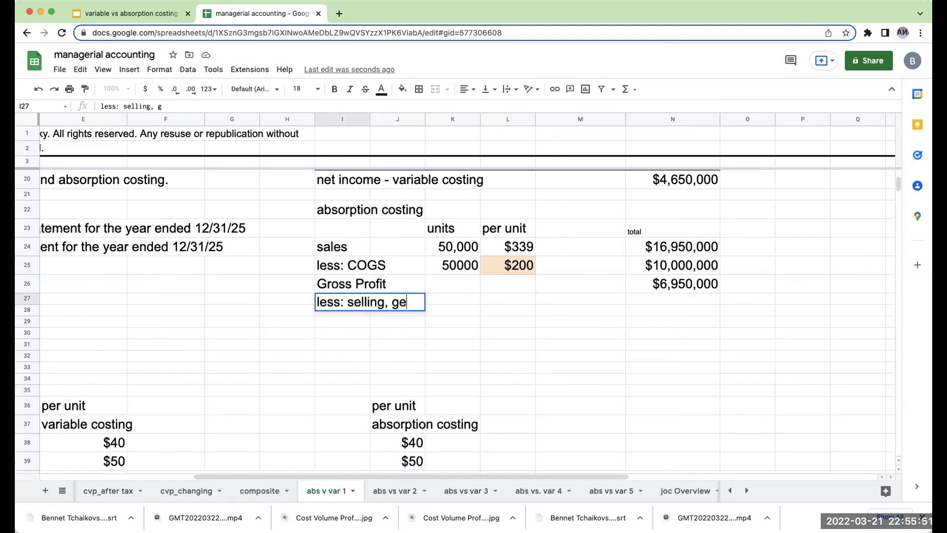
{"action": "type", "text": "neral & sm"}
{"action": "key", "text": "BackSpace"}
{"action": "key", "text": "BackSpace"}
{"action": "type", "text": "as"}
{"action": "type", "text": "ministrative"}
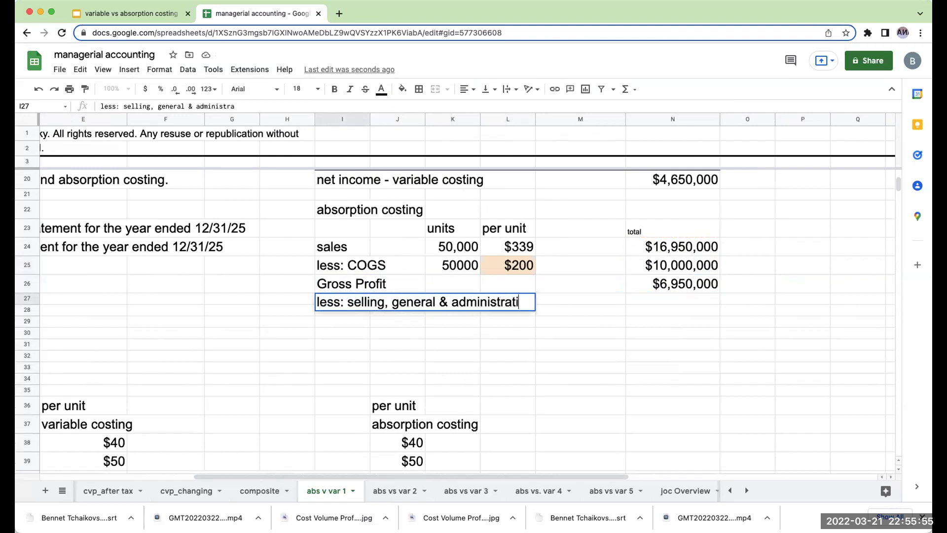
{"action": "key", "text": "Return"}
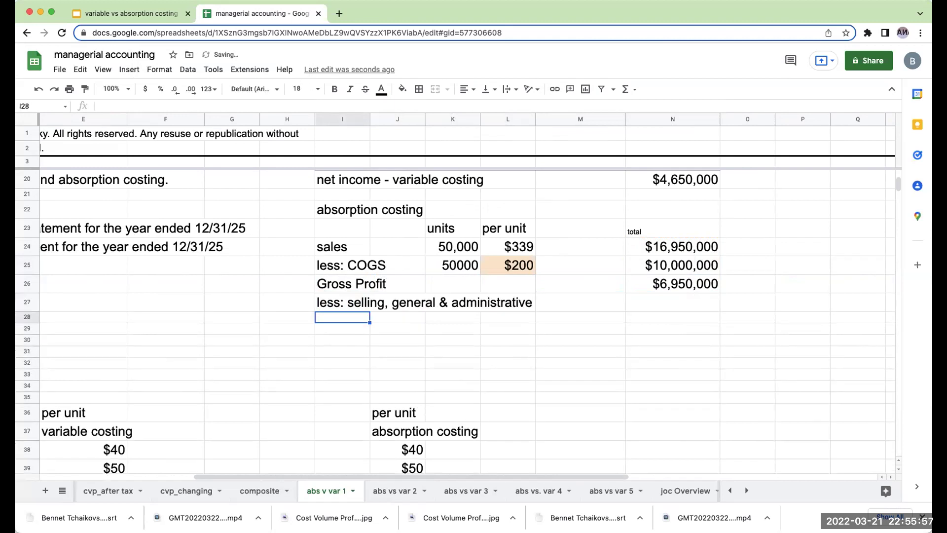
- Link the label in I28 to the sales commissions label in I13 of the variable costing statement
{"action": "type", "text": "+"}
{"action": "key", "text": "Up"}
{"action": "key", "text": "Up"}
{"action": "key", "text": "Up"}
{"action": "key", "text": "Up"}
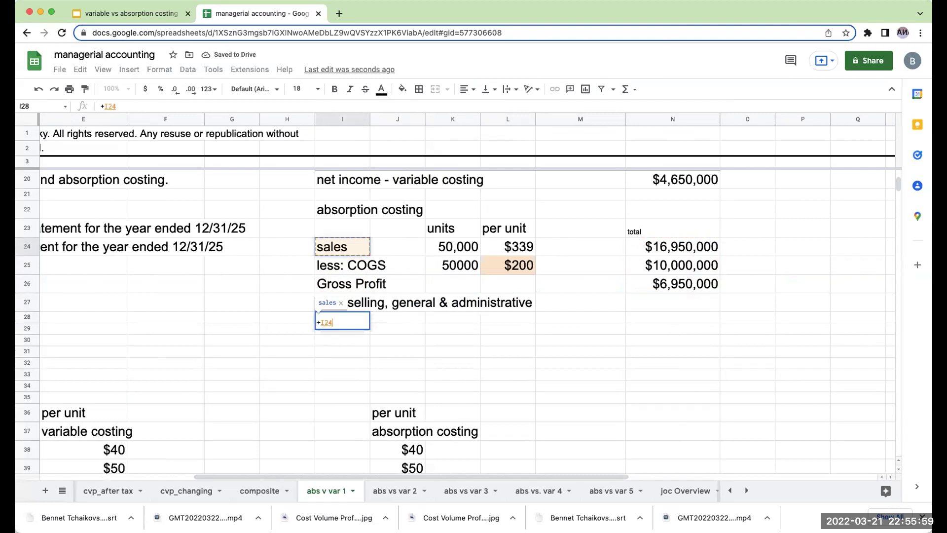
{"action": "key", "text": "Up"}
{"action": "key", "text": "Up"}
{"action": "key", "text": "Up"}
{"action": "key", "text": "Up"}
{"action": "key", "text": "Up"}
{"action": "key", "text": "Up"}
{"action": "key", "text": "Up"}
{"action": "key", "text": "Up"}
{"action": "key", "text": "Up"}
{"action": "key", "text": "Up"}
{"action": "key", "text": "Up"}
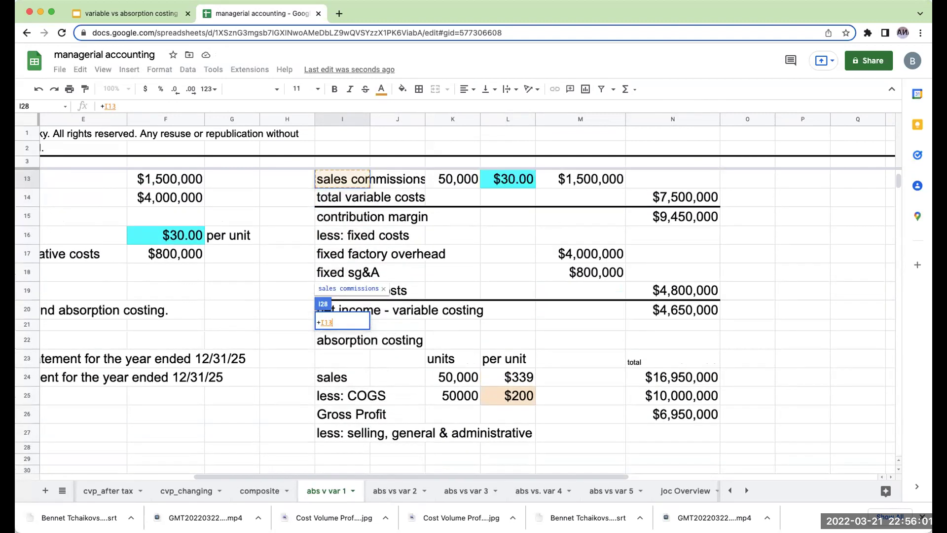
{"action": "key", "text": "Up"}
{"action": "key", "text": "Down"}
{"action": "key", "text": "Tab"}
- Link the sales commissions units in K28 to the COGS units in K25
{"action": "key", "text": "Tab"}
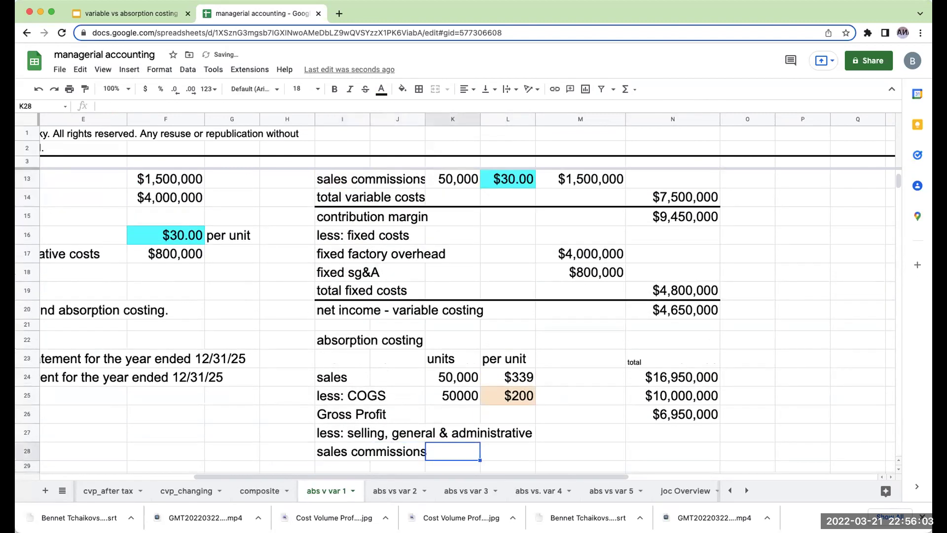
{"action": "type", "text": "+"}
{"action": "key", "text": "Up"}
{"action": "key", "text": "Up"}
{"action": "key", "text": "Up"}
{"action": "key", "text": "Tab"}
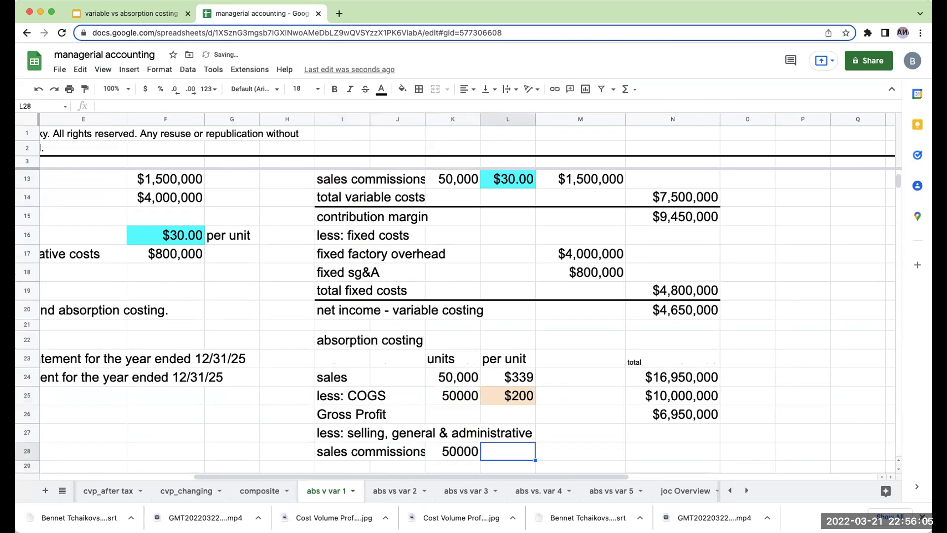
- Link the sales commissions per-unit amount in L28 to F16 and fill the cell with cyan
{"action": "type", "text": "+"}
{"action": "key", "text": "Left"}
{"action": "key", "text": "Left"}
{"action": "key", "text": "Left"}
{"action": "key", "text": "Up"}
{"action": "key", "text": "Up"}
{"action": "key", "text": "Up"}
{"action": "key", "text": "Up"}
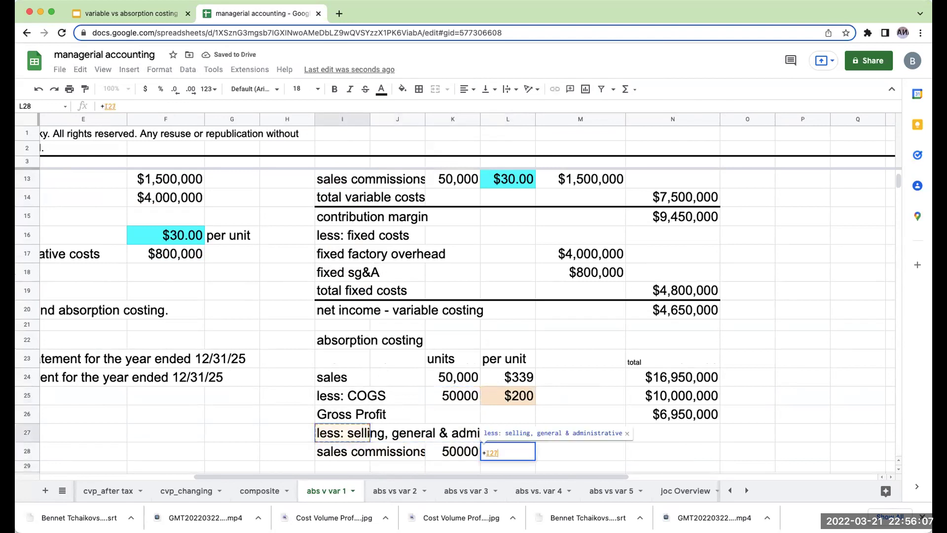
{"action": "key", "text": "Up"}
{"action": "key", "text": "Up"}
{"action": "key", "text": "Up"}
{"action": "key", "text": "Up"}
{"action": "key", "text": "Left"}
{"action": "key", "text": "Left"}
{"action": "key", "text": "Left"}
{"action": "key", "text": "Up"}
{"action": "key", "text": "Up"}
{"action": "key", "text": "Up"}
{"action": "key", "text": "Up"}
{"action": "key", "text": "Return"}
{"action": "key", "text": "Up"}
{"action": "left_click", "coordinate": [403, 89]}
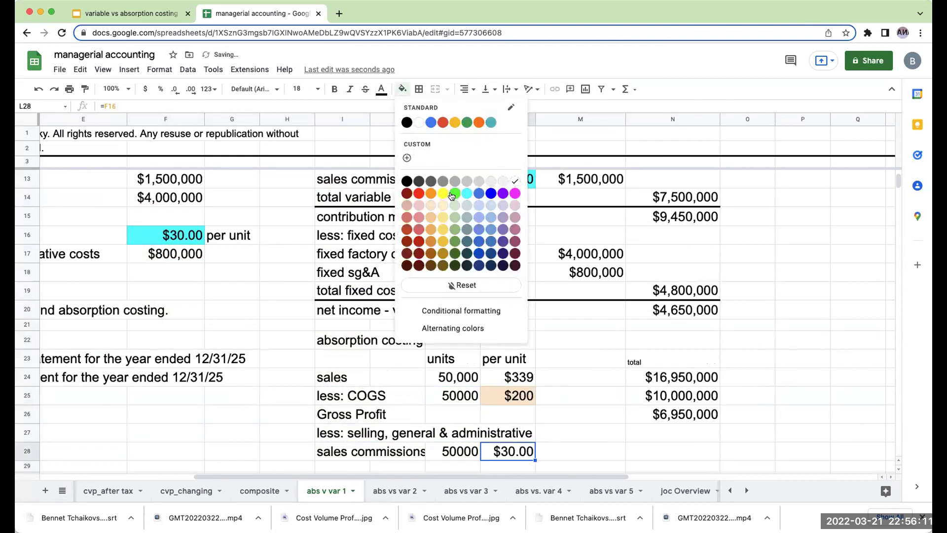
{"action": "left_click", "coordinate": [466, 194]}
- Calculate total sales commissions in M28 as =K28*L28 and format the amount with no decimals
{"action": "left_click", "coordinate": [582, 450]}
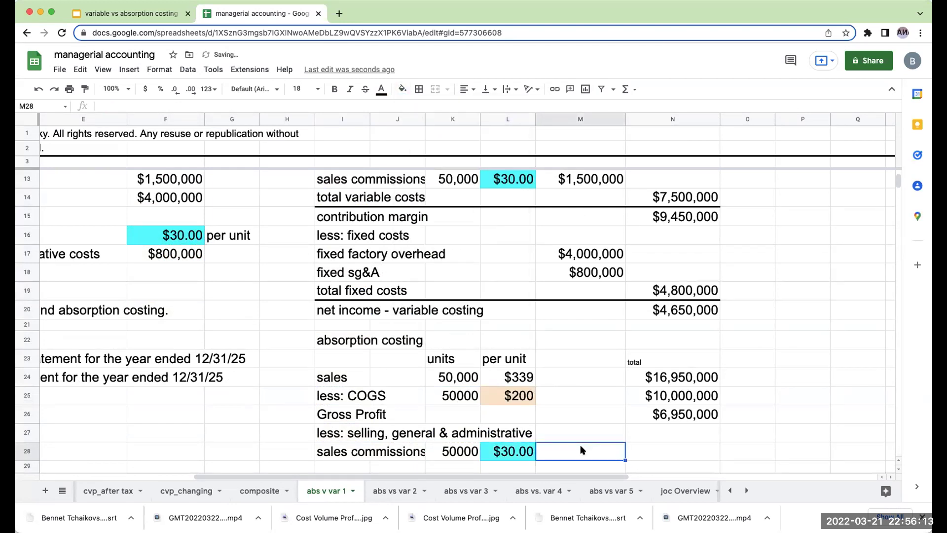
{"action": "type", "text": "=K28*L28"}
{"action": "key", "text": "Return"}
{"action": "key", "text": "Left"}
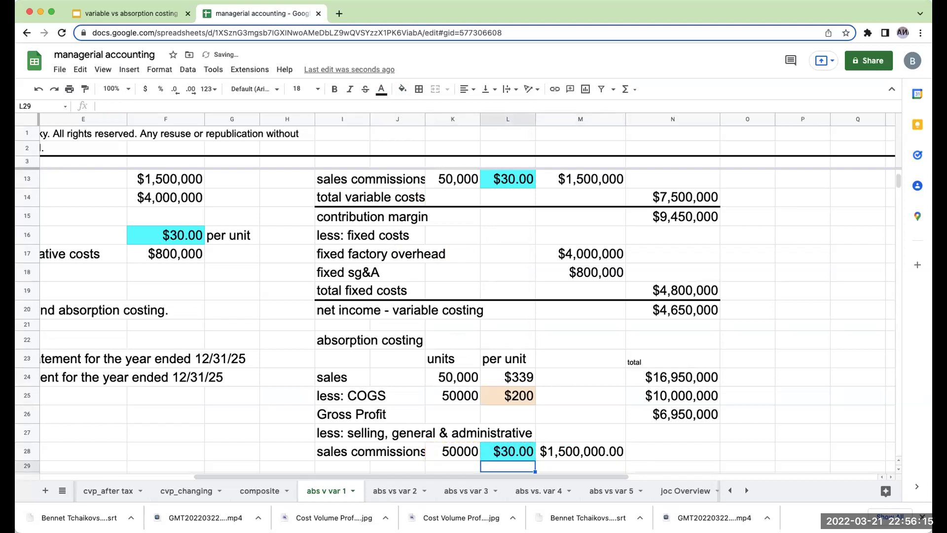
{"action": "left_click", "coordinate": [581, 451]}
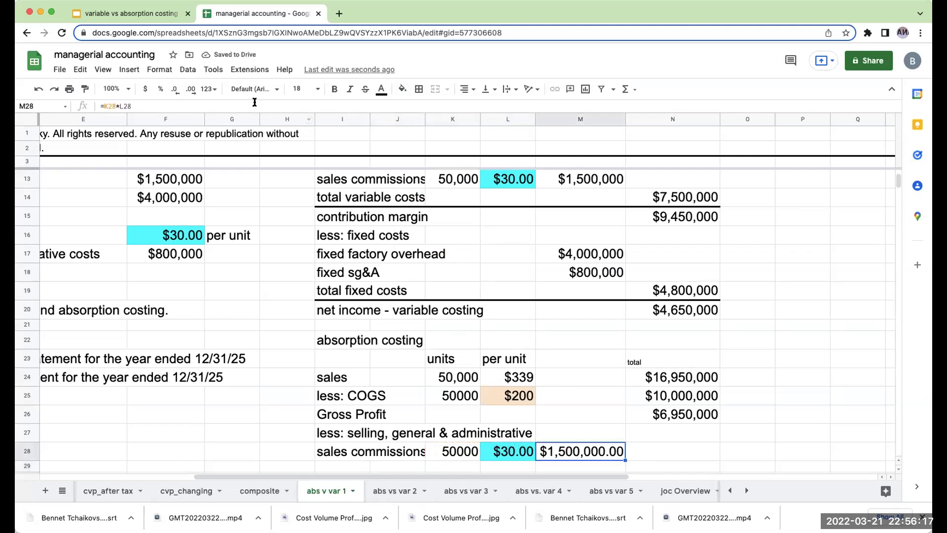
{"action": "left_click", "coordinate": [175, 89]}
{"action": "left_click", "coordinate": [175, 89]}
- Enter the label "fixed sg&A" in I29 below sales commissions
{"action": "scroll", "coordinate": [329, 298], "scroll_direction": "down", "scroll_amount": 1}
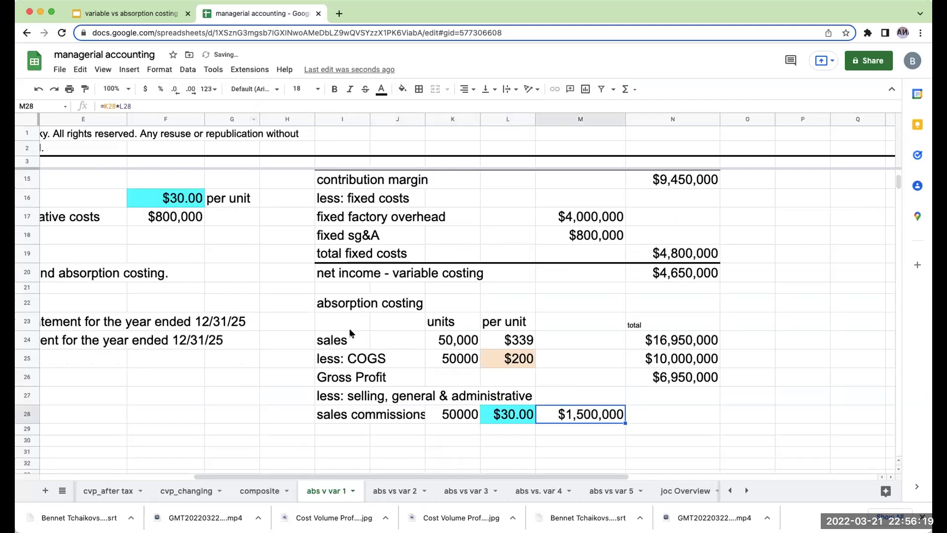
{"action": "left_click", "coordinate": [369, 442]}
{"action": "key", "text": "Up"}
{"action": "type", "text": "fix"}
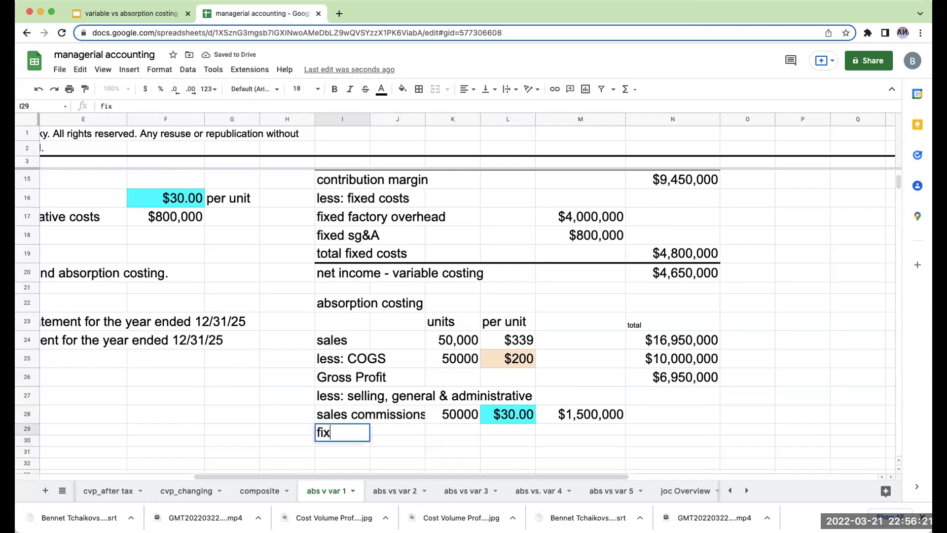
{"action": "type", "text": "ed sg&A"}
{"action": "key", "text": "Return"}
{"action": "key", "text": "Up"}
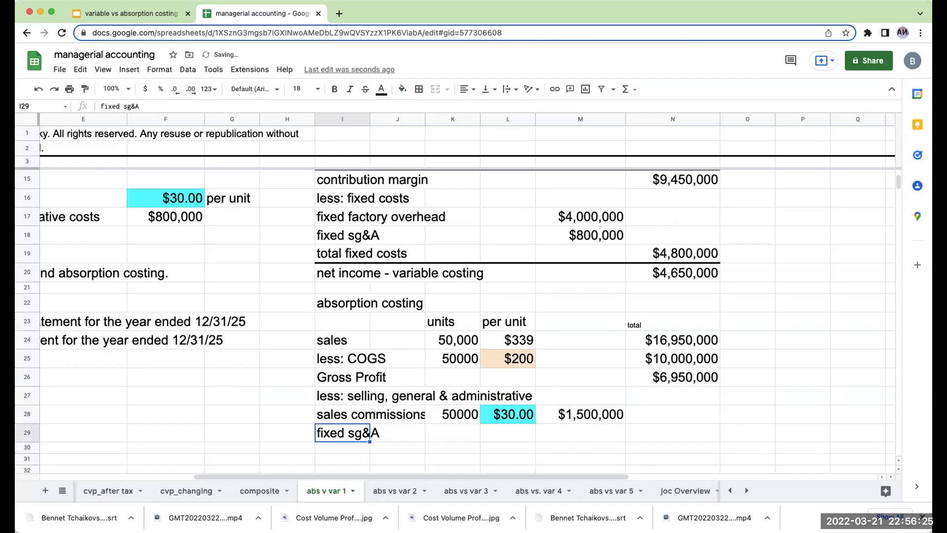
- Link the fixed sg&A amount in M29 to the fixed selling, general and administrative costs in F17
{"action": "key", "text": "Right"}
{"action": "key", "text": "Right"}
{"action": "key", "text": "Right"}
{"action": "key", "text": "Right"}
{"action": "type", "text": "+"}
{"action": "key", "text": "Up"}
{"action": "key", "text": "Left"}
{"action": "key", "text": "Left"}
{"action": "key", "text": "Left"}
{"action": "key", "text": "Left"}
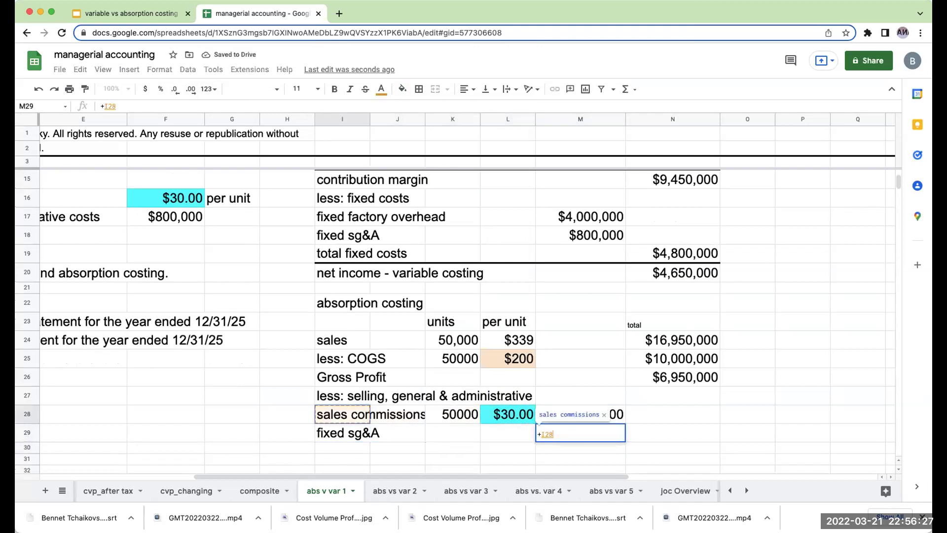
{"action": "key", "text": "Up"}
{"action": "key", "text": "Left"}
{"action": "key", "text": "Up"}
{"action": "key", "text": "Up"}
{"action": "key", "text": "Up"}
{"action": "key", "text": "Up"}
{"action": "key", "text": "Up"}
{"action": "key", "text": "Up"}
{"action": "key", "text": "Up"}
{"action": "key", "text": "Left"}
{"action": "key", "text": "Up"}
{"action": "key", "text": "Left"}
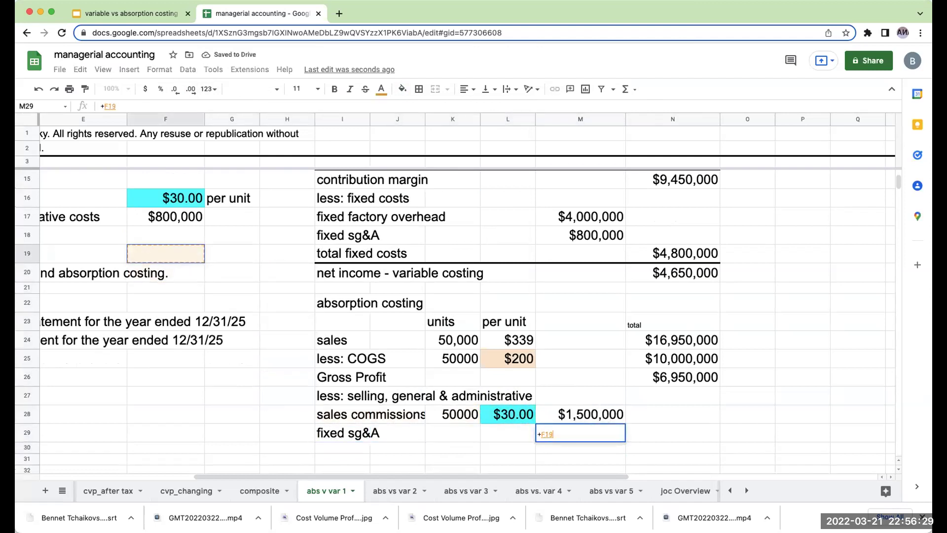
{"action": "key", "text": "Return"}
- Enter the label "total SG&A" in I30 below fixed sg&A
{"action": "key", "text": "Left"}
{"action": "key", "text": "Left"}
{"action": "key", "text": "Left"}
{"action": "key", "text": "Left"}
{"action": "type", "text": "total SG&A"}
{"action": "key", "text": "Return"}
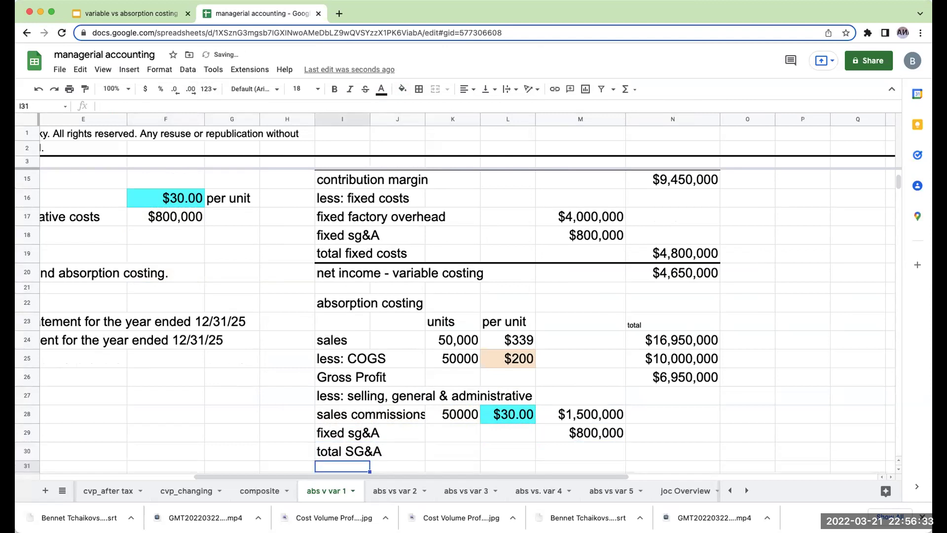
- Calculate total SG&A in N30 with the formula =m28+m29
{"action": "key", "text": "Right"}
{"action": "key", "text": "Right"}
{"action": "key", "text": "Right"}
{"action": "key", "text": "Right"}
{"action": "key", "text": "Right"}
{"action": "key", "text": "Up"}
{"action": "type", "text": "=m28+m29"}
{"action": "key", "text": "Return"}
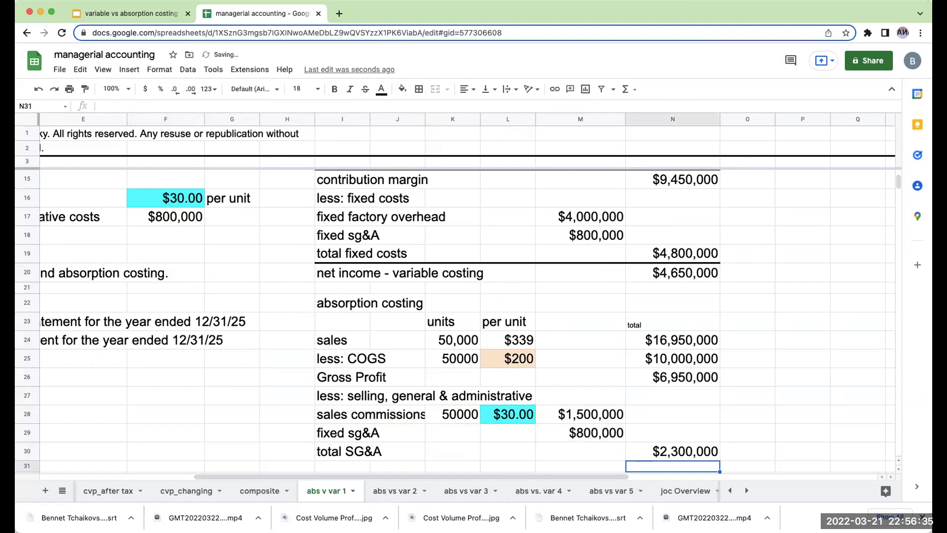
- Enter the label "net income - absorption costing" in I31 below total SG&A
{"action": "key", "text": "Left"}
{"action": "key", "text": "Left"}
{"action": "key", "text": "Left"}
{"action": "key", "text": "Left"}
{"action": "key", "text": "Left"}
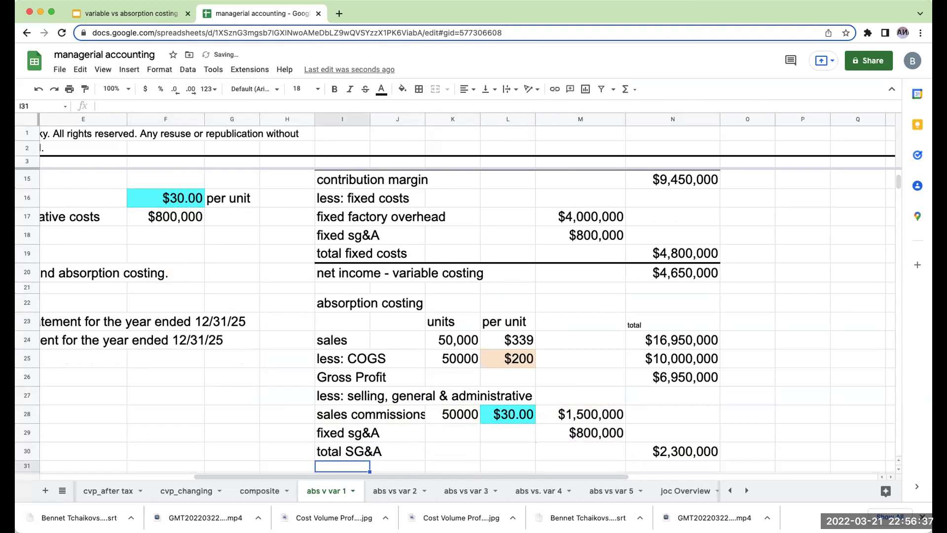
{"action": "type", "text": "net income - absorption costing"}
{"action": "key", "text": "Return"}
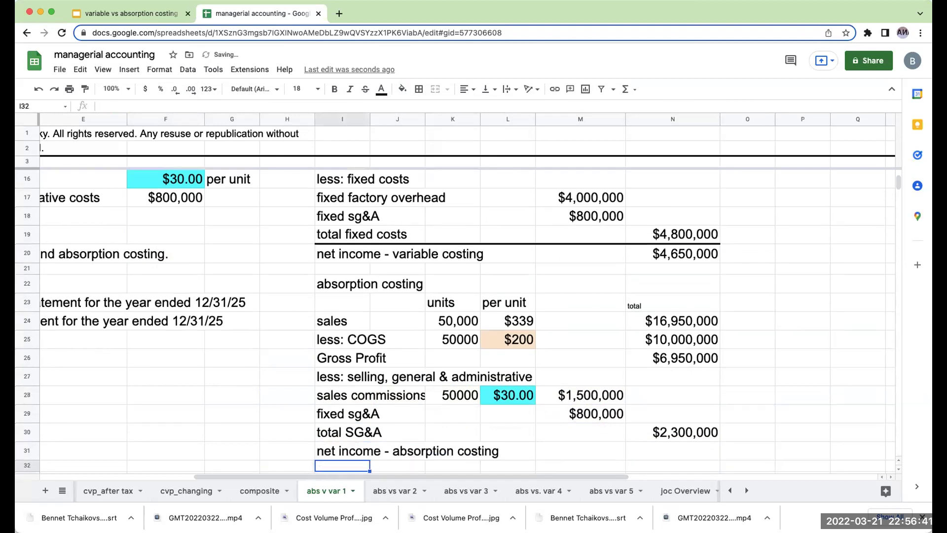
- Calculate absorption costing net income in N31 as +N26-N30, subtracting total SG&A from gross profit
{"action": "key", "text": "Up"}
{"action": "key", "text": "Right"}
{"action": "key", "text": "Right"}
{"action": "key", "text": "Right"}
{"action": "key", "text": "Right"}
{"action": "key", "text": "Right"}
{"action": "type", "text": "+"}
{"action": "key", "text": "Up"}
{"action": "key", "text": "Up"}
{"action": "key", "text": "Up"}
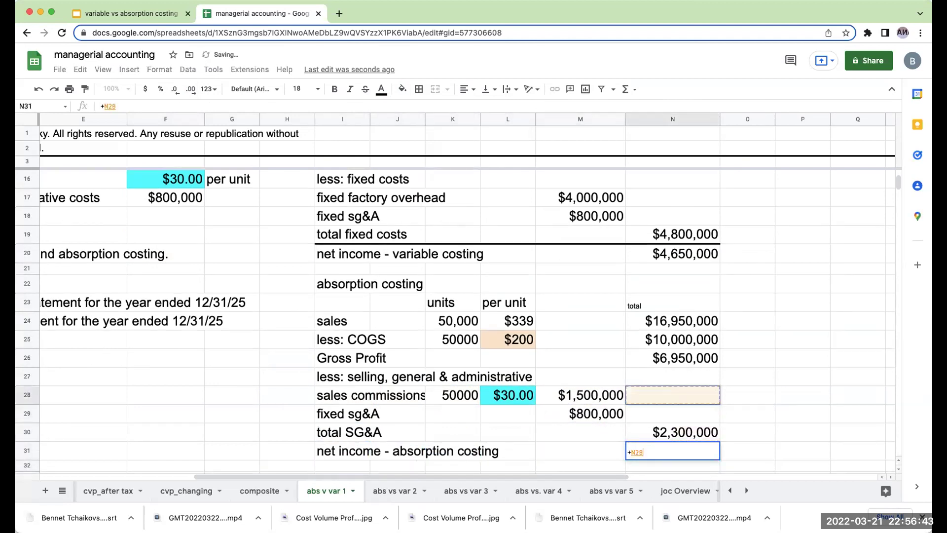
{"action": "key", "text": "Up"}
{"action": "key", "text": "Up"}
{"action": "type", "text": "-"}
{"action": "key", "text": "Up"}
{"action": "key", "text": "Return"}
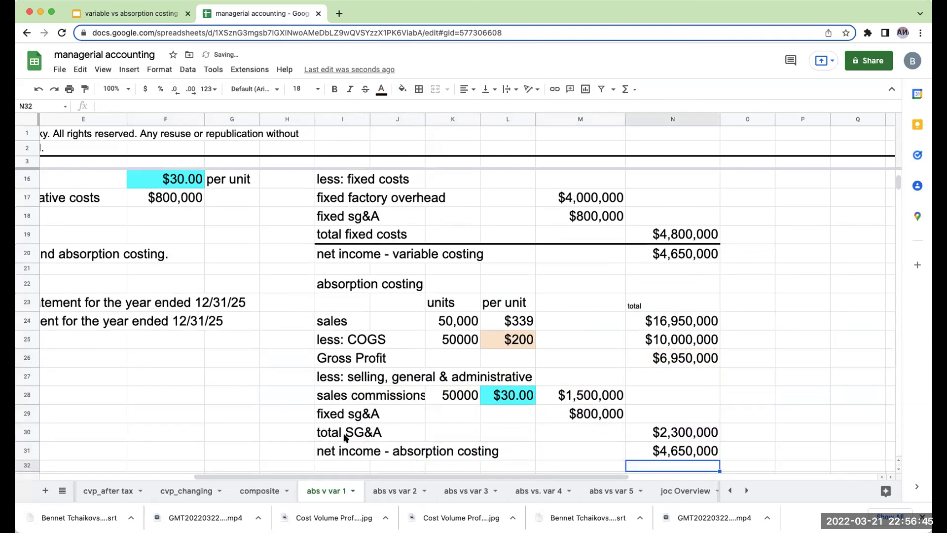
- Add a top border across I31:N31 on the absorption costing net income row
{"action": "left_click_drag", "start_coordinate": [311, 454], "coordinate": [671, 451]}
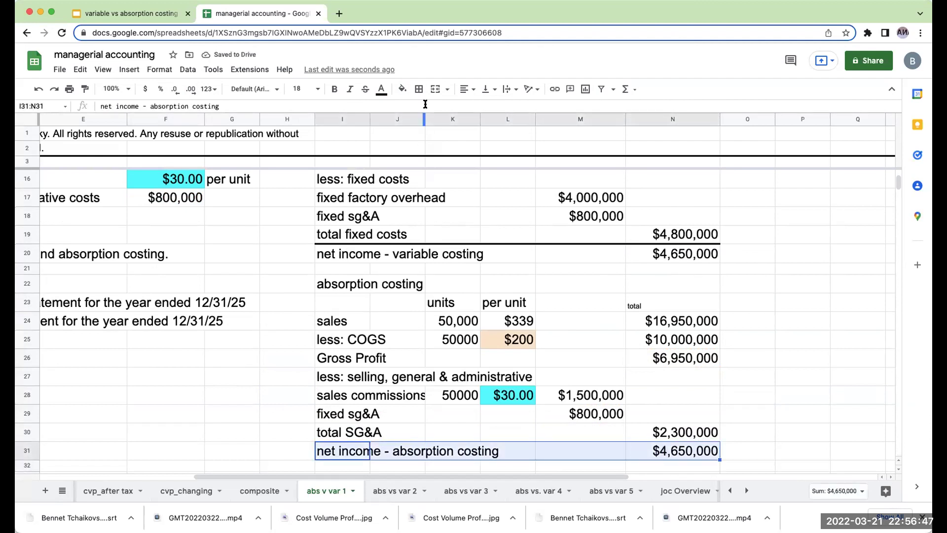
{"action": "left_click", "coordinate": [419, 89]}
{"action": "left_click", "coordinate": [438, 127]}
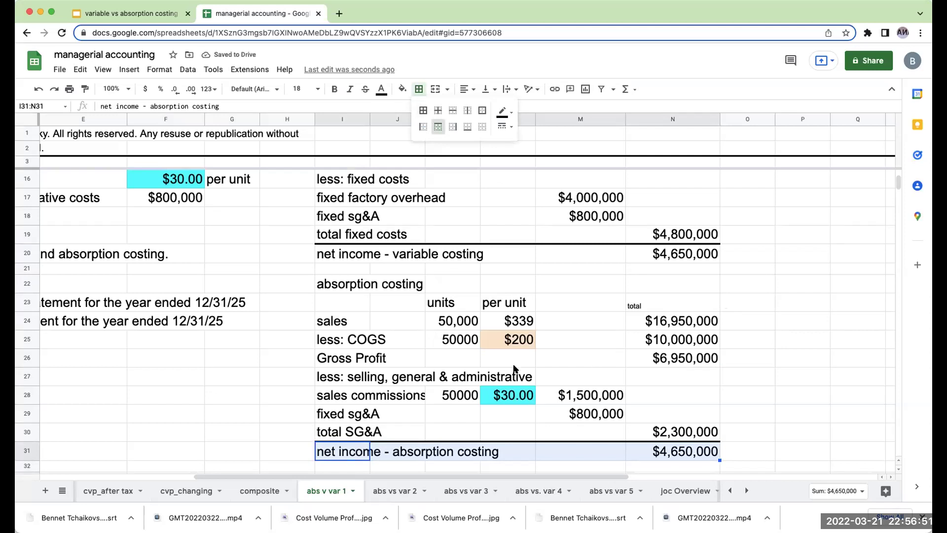
- Review the problem data and compare the variable and absorption costing income statements, including units, cost per unit and net income
{"action": "left_click", "coordinate": [455, 336]}
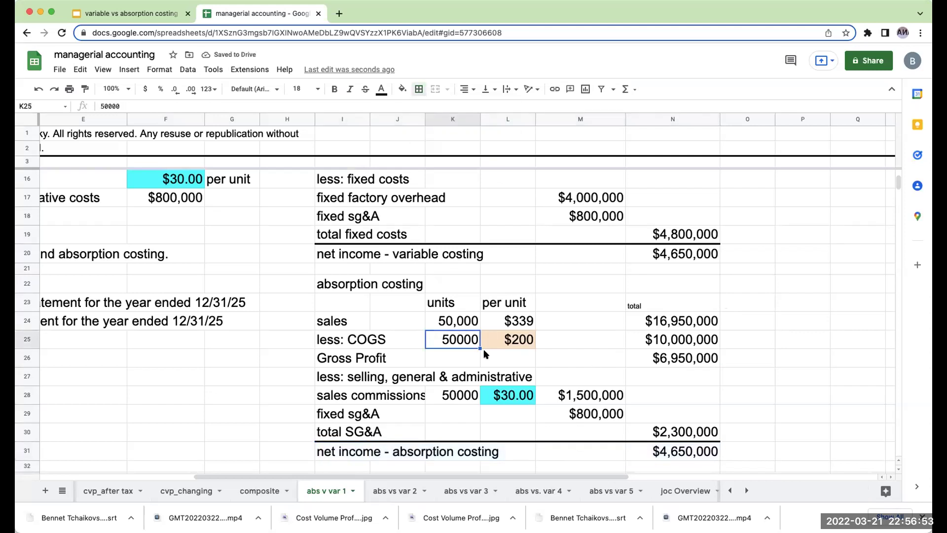
{"action": "scroll", "coordinate": [486, 354], "scroll_direction": "up", "scroll_amount": 3}
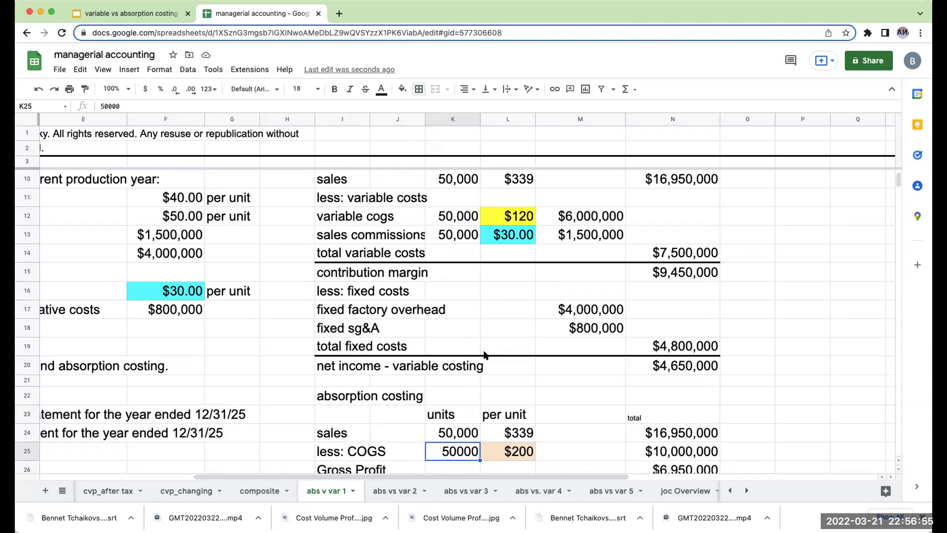
{"action": "scroll", "coordinate": [484, 356], "scroll_direction": "down", "scroll_amount": 3}
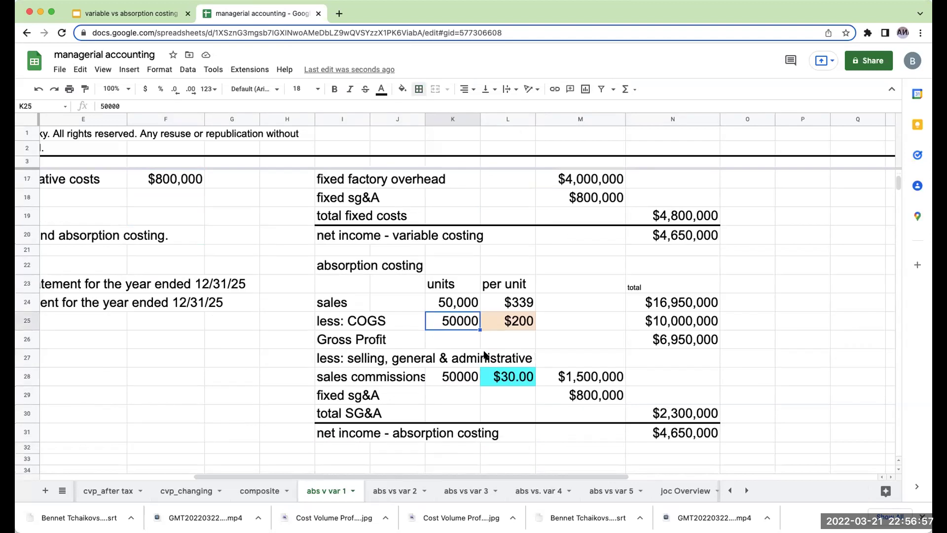
{"action": "scroll", "coordinate": [485, 355], "scroll_direction": "up", "scroll_amount": 3}
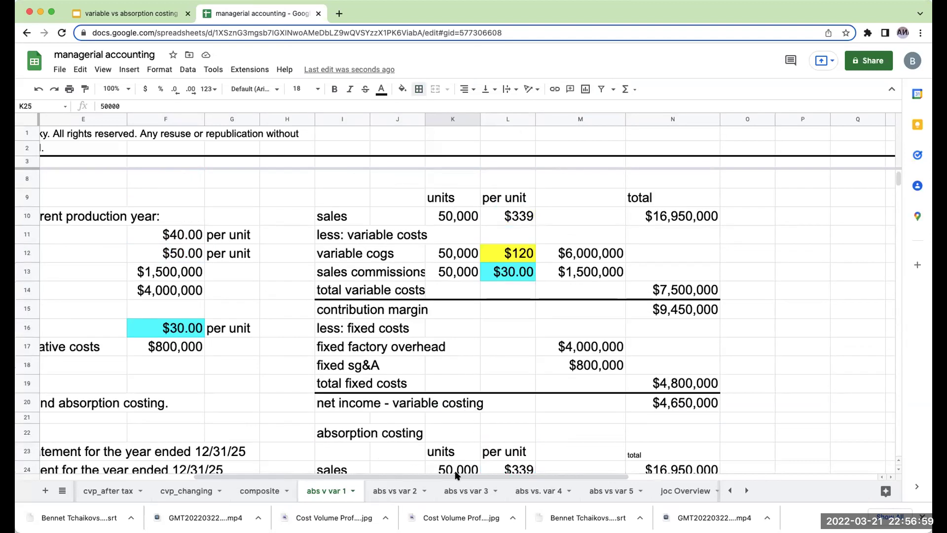
{"action": "scroll", "coordinate": [291, 323], "scroll_direction": "left", "scroll_amount": 6}
{"action": "scroll", "coordinate": [291, 323], "scroll_direction": "up", "scroll_amount": 2}
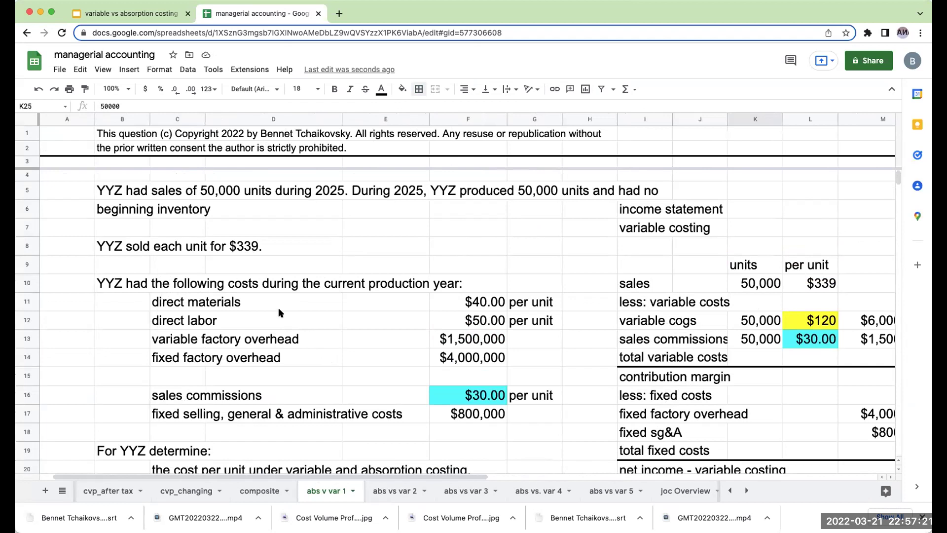
{"action": "scroll", "coordinate": [281, 310], "scroll_direction": "down", "scroll_amount": 10}
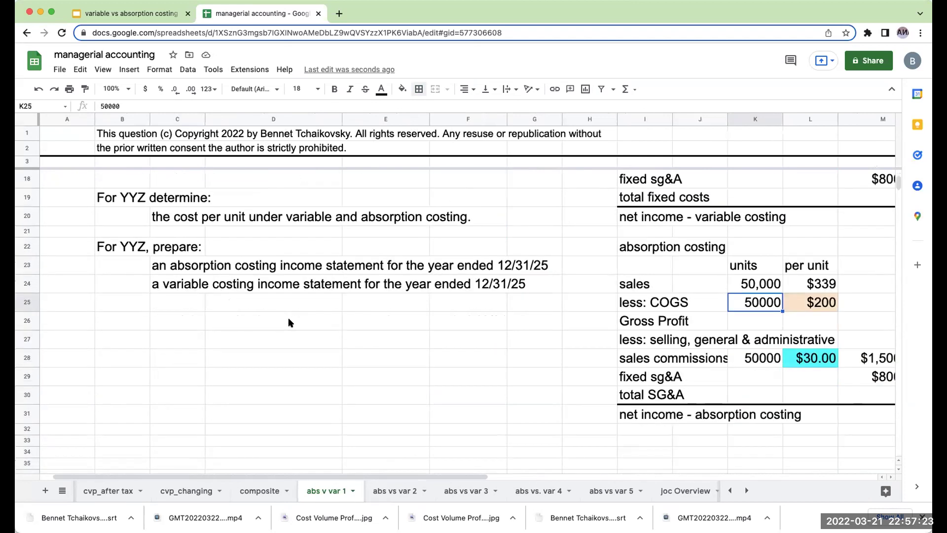
{"action": "left_click_drag", "start_coordinate": [207, 476], "coordinate": [381, 477]}
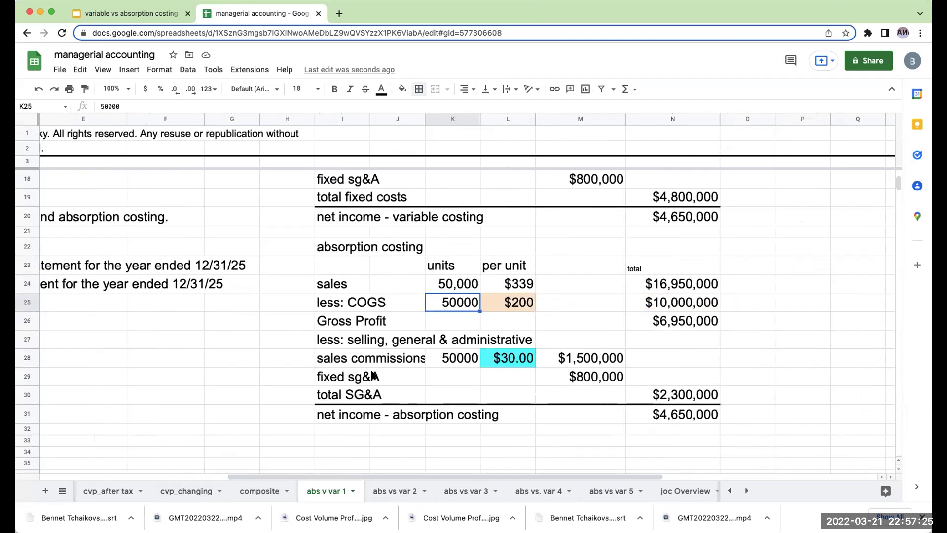
{"action": "scroll", "coordinate": [373, 376], "scroll_direction": "up", "scroll_amount": 6}
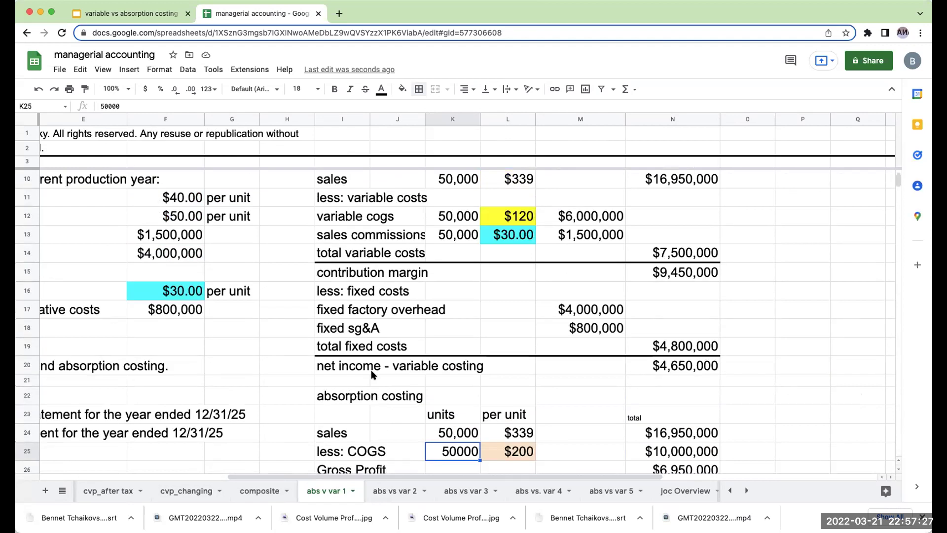
{"action": "scroll", "coordinate": [374, 376], "scroll_direction": "up", "scroll_amount": 1}
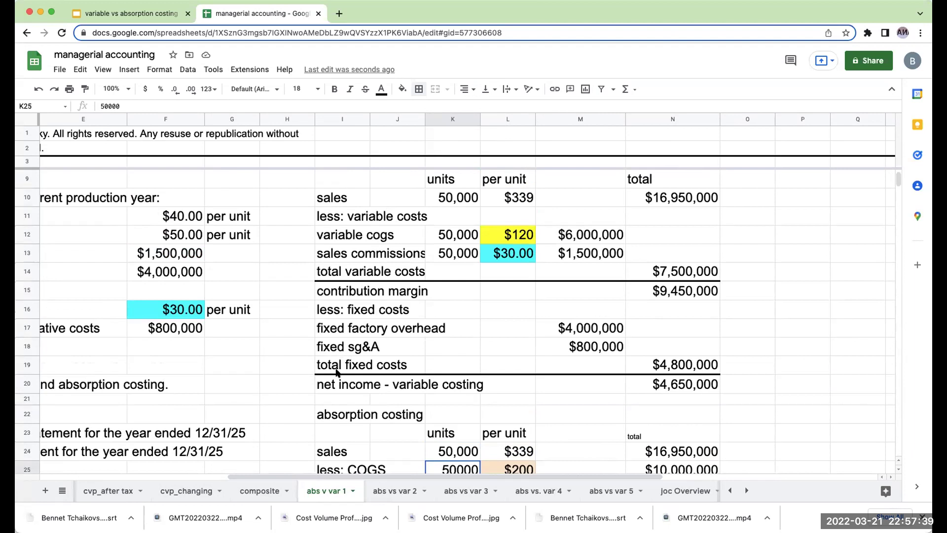
- Switch to the variable vs absorption costing presentation and start the slideshow from the "Thank you!" slide 8
{"action": "left_click", "coordinate": [126, 13]}
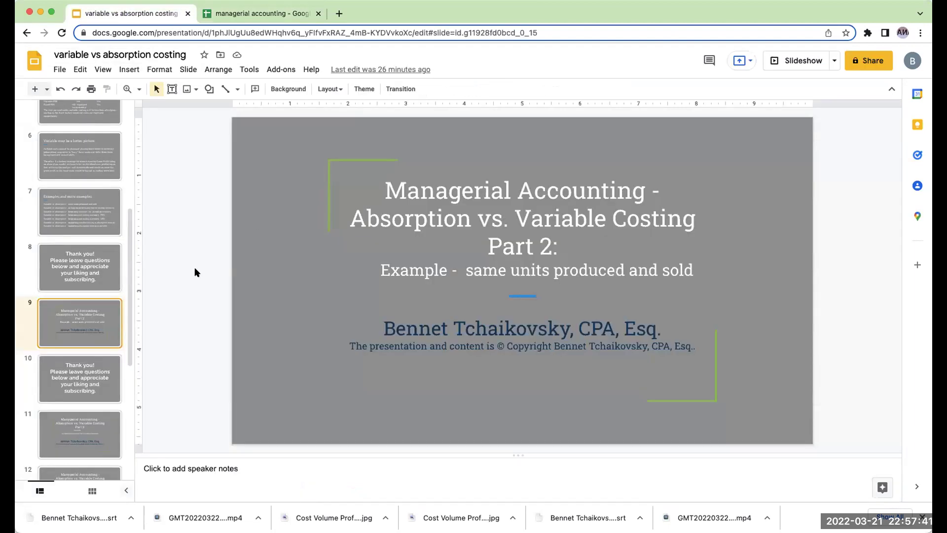
{"action": "left_click", "coordinate": [91, 267]}
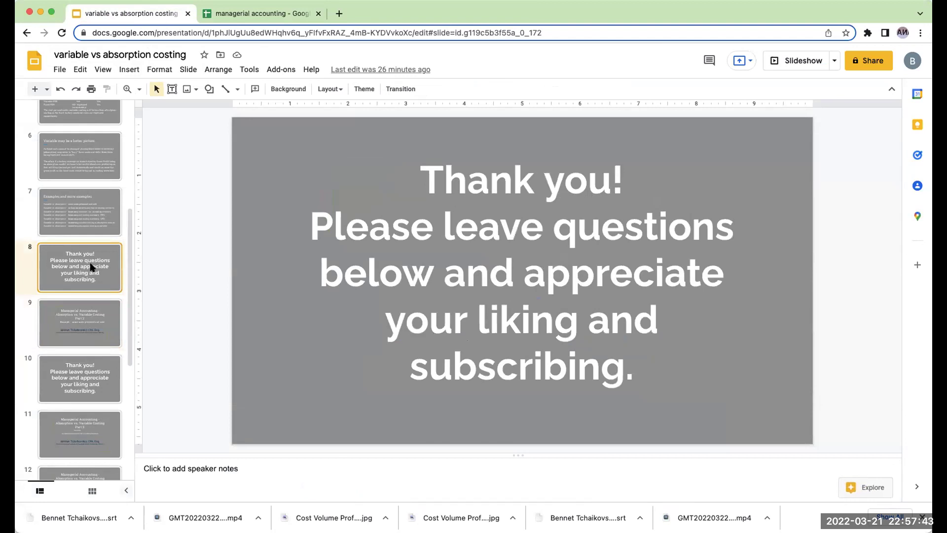
{"action": "left_click", "coordinate": [794, 61]}
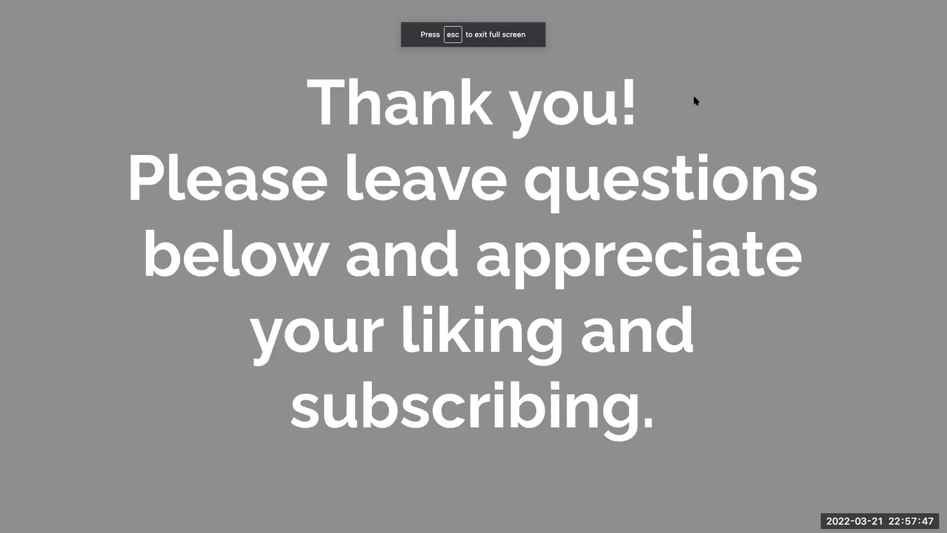